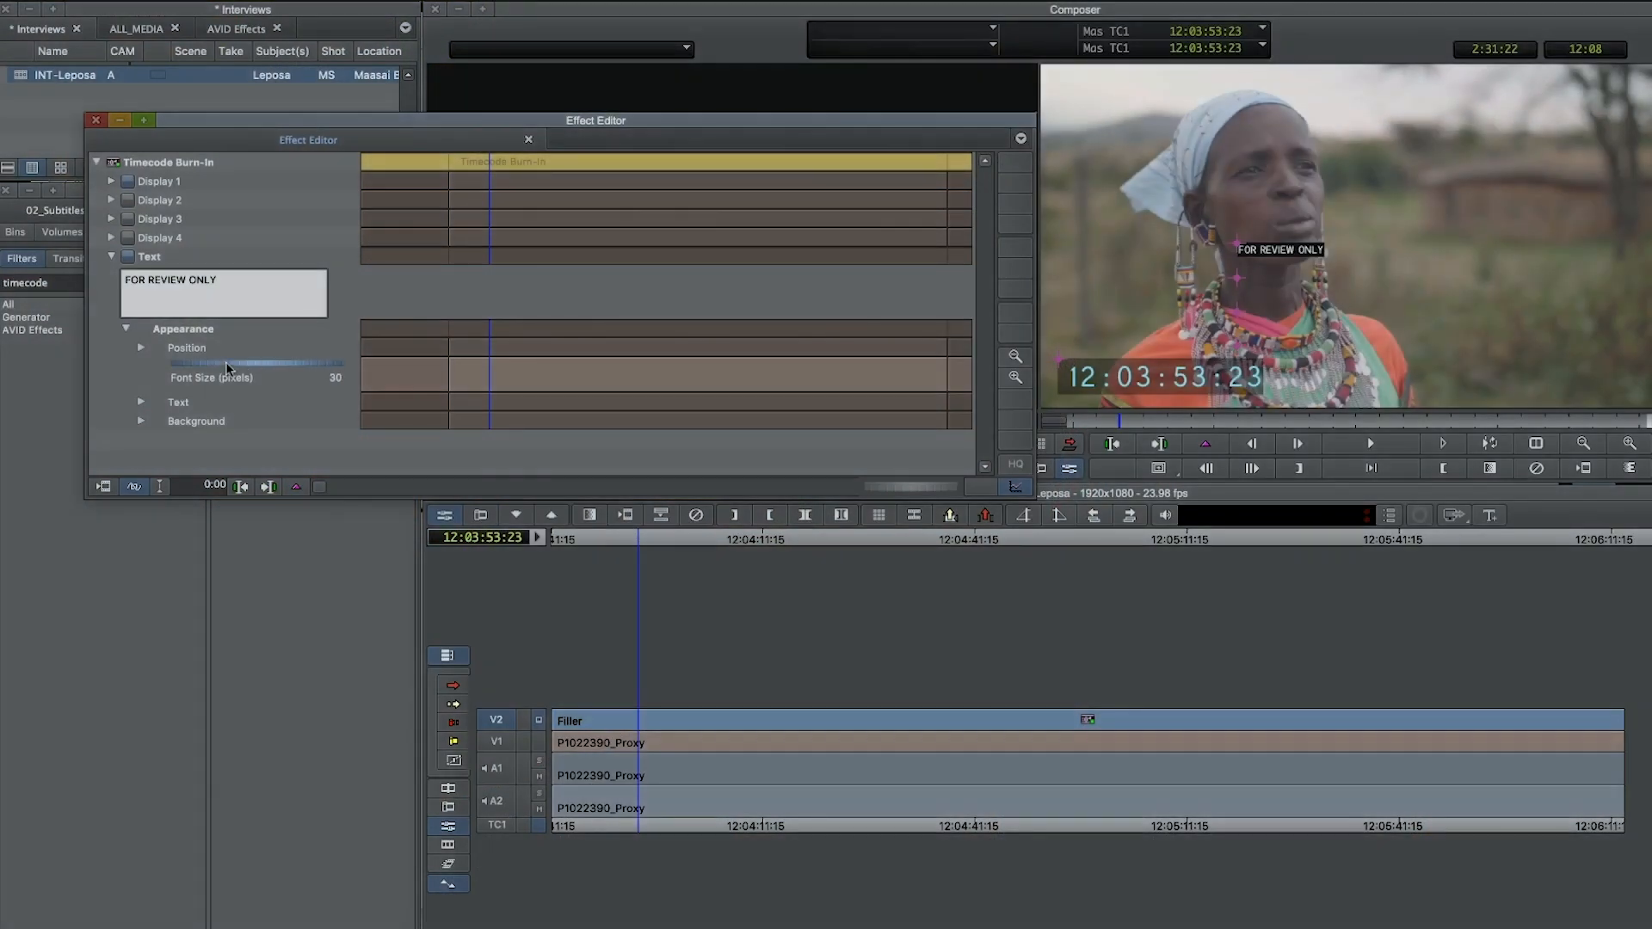
Step: Enlarge the FOR REVIEW ONLY text to 140 pixels and open its text and background appearance settings
{"action": "left_click", "coordinate": [142, 402]}
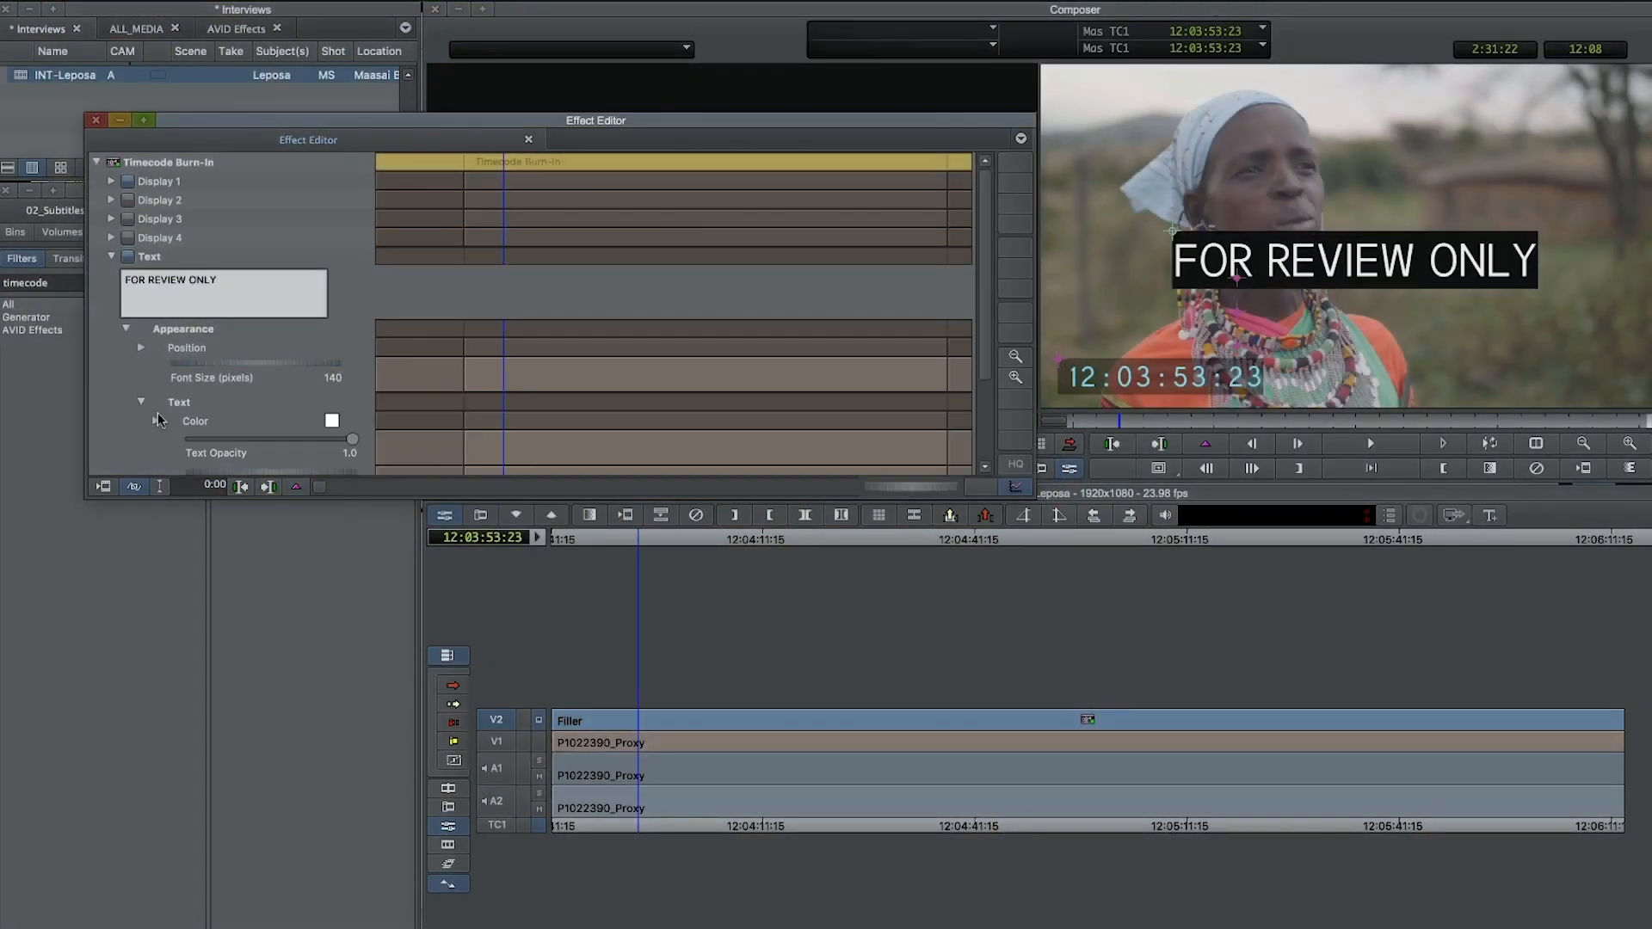
{"action": "left_click", "coordinate": [158, 420]}
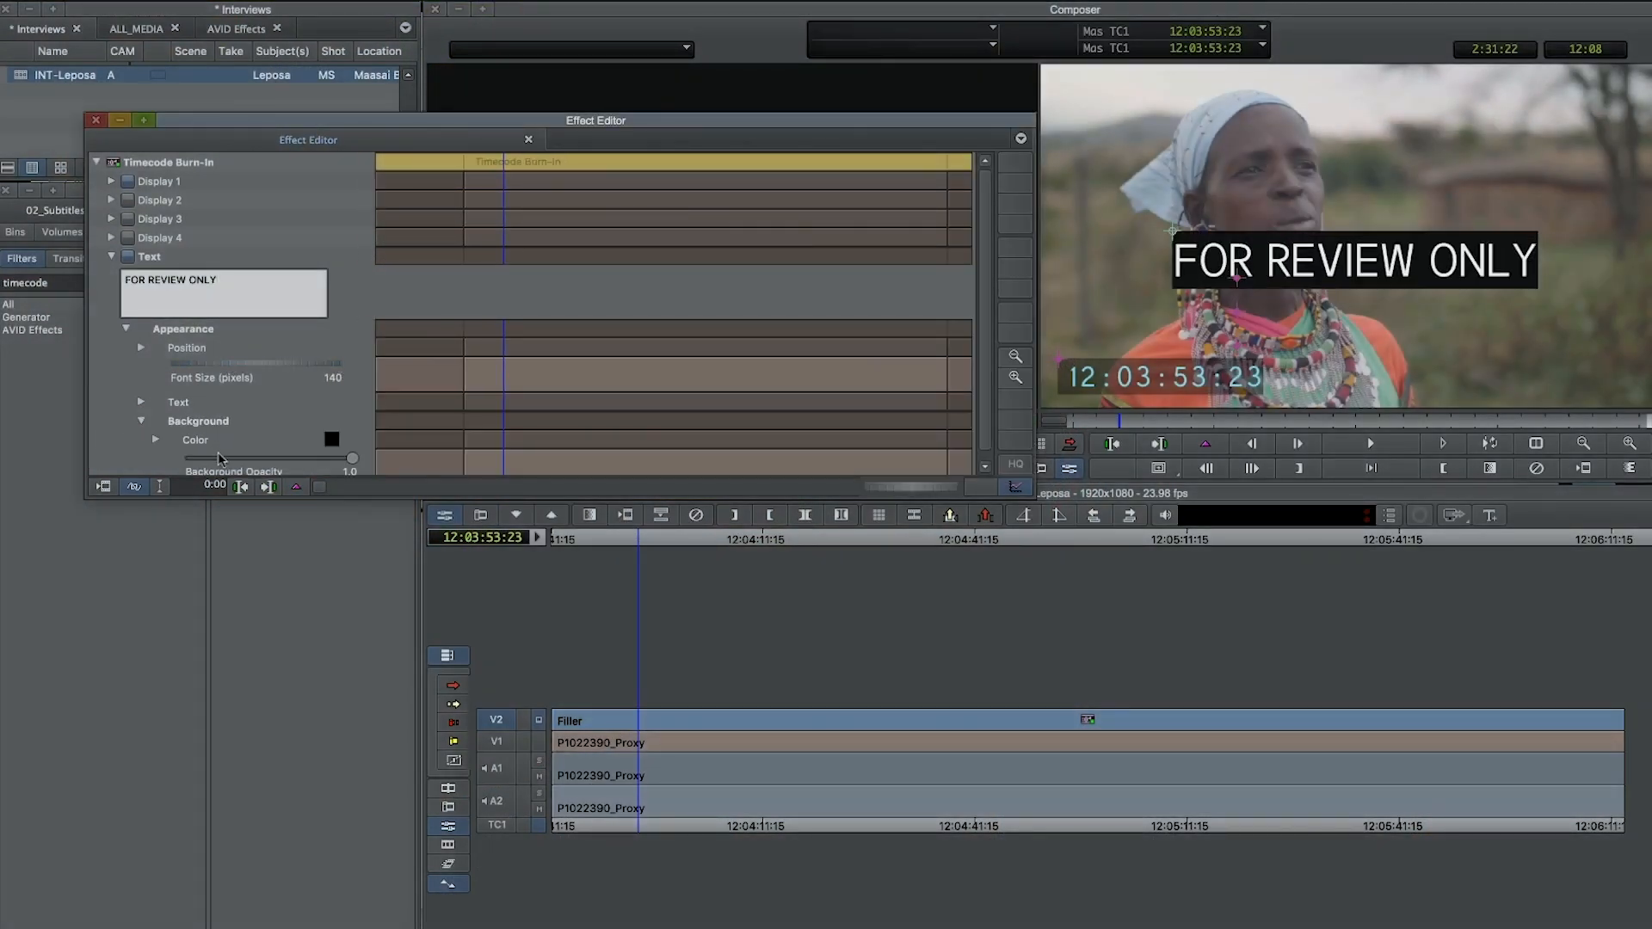
Step: Add the first subtitle to Maasai Interview.txt with range 12:03:46:05 12:03:56:05 and the first translated passage copied from the transcription document
{"action": "type", "text": ":05 12:03:56:05"}
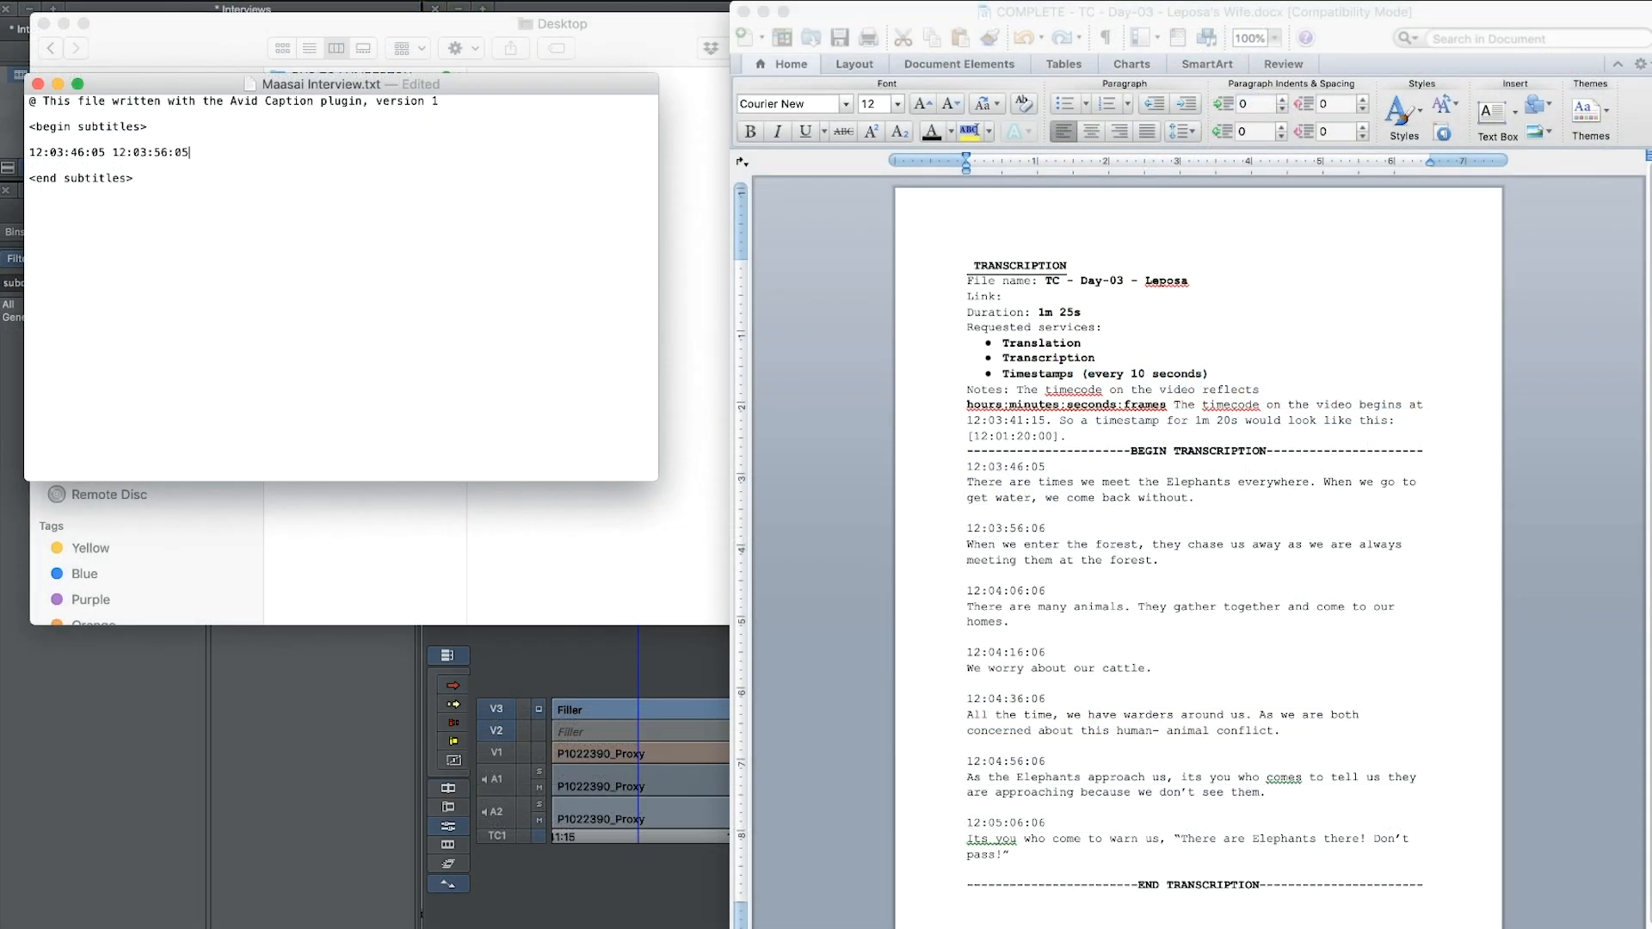
{"action": "key", "text": "Return"}
{"action": "left_click", "coordinate": [968, 483]}
{"action": "left_click_drag", "start_coordinate": [967, 483], "coordinate": [1194, 498]}
{"action": "key", "text": "super+c"}
{"action": "left_click", "coordinate": [86, 178]}
{"action": "key", "text": "super+v"}
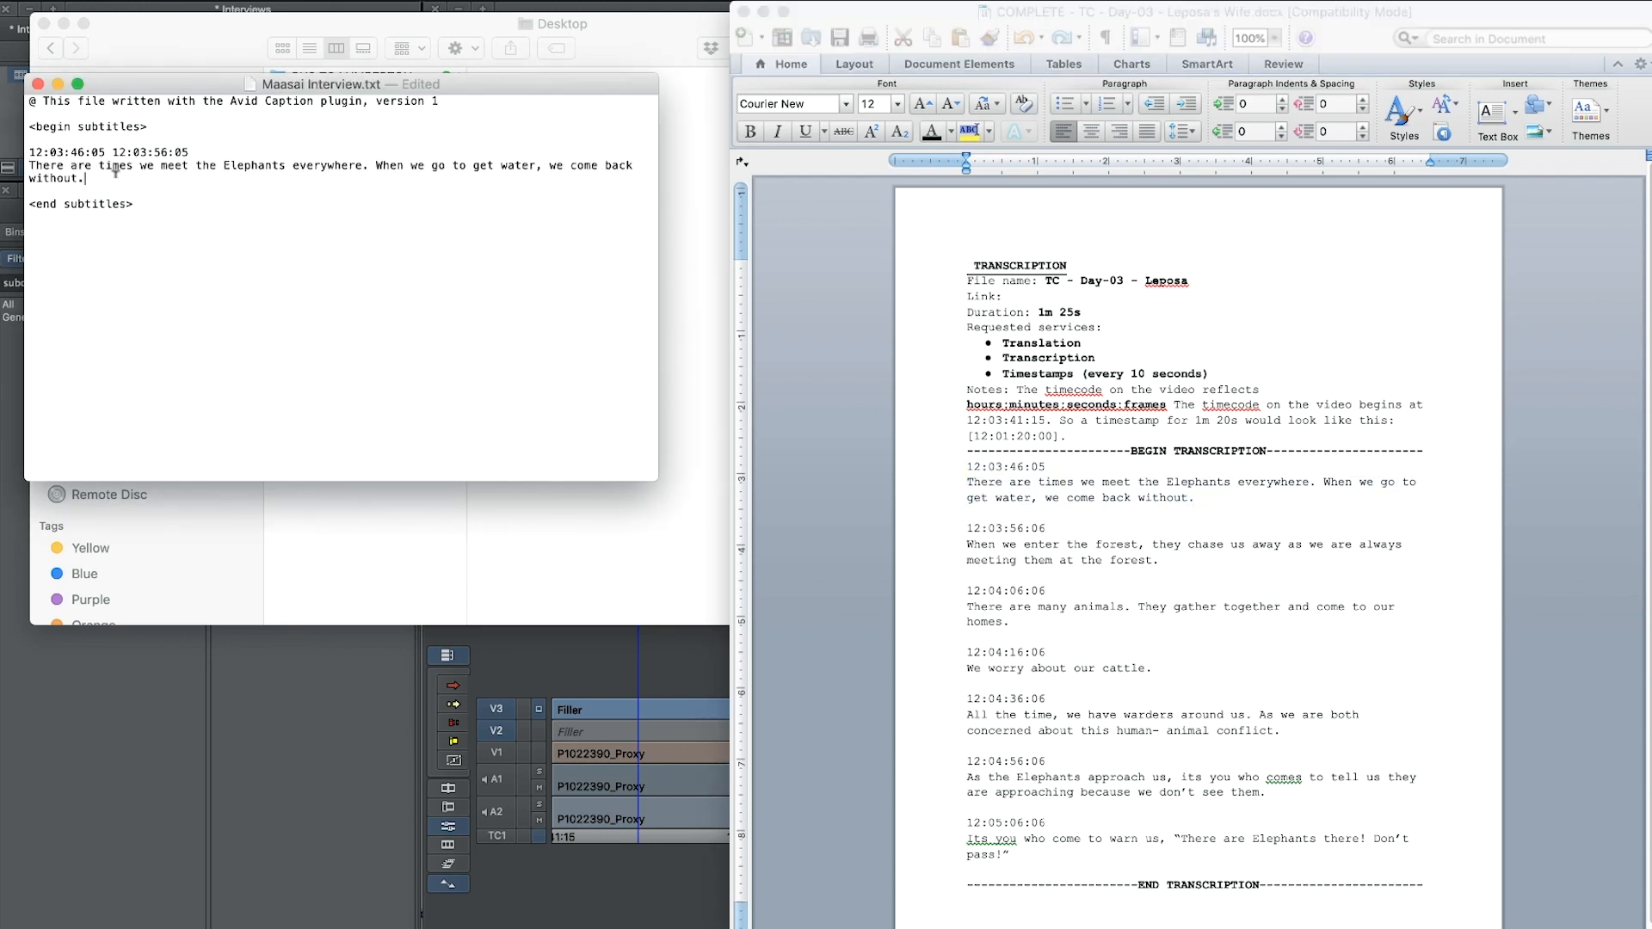
{"action": "left_click_drag", "start_coordinate": [112, 176], "coordinate": [29, 153]}
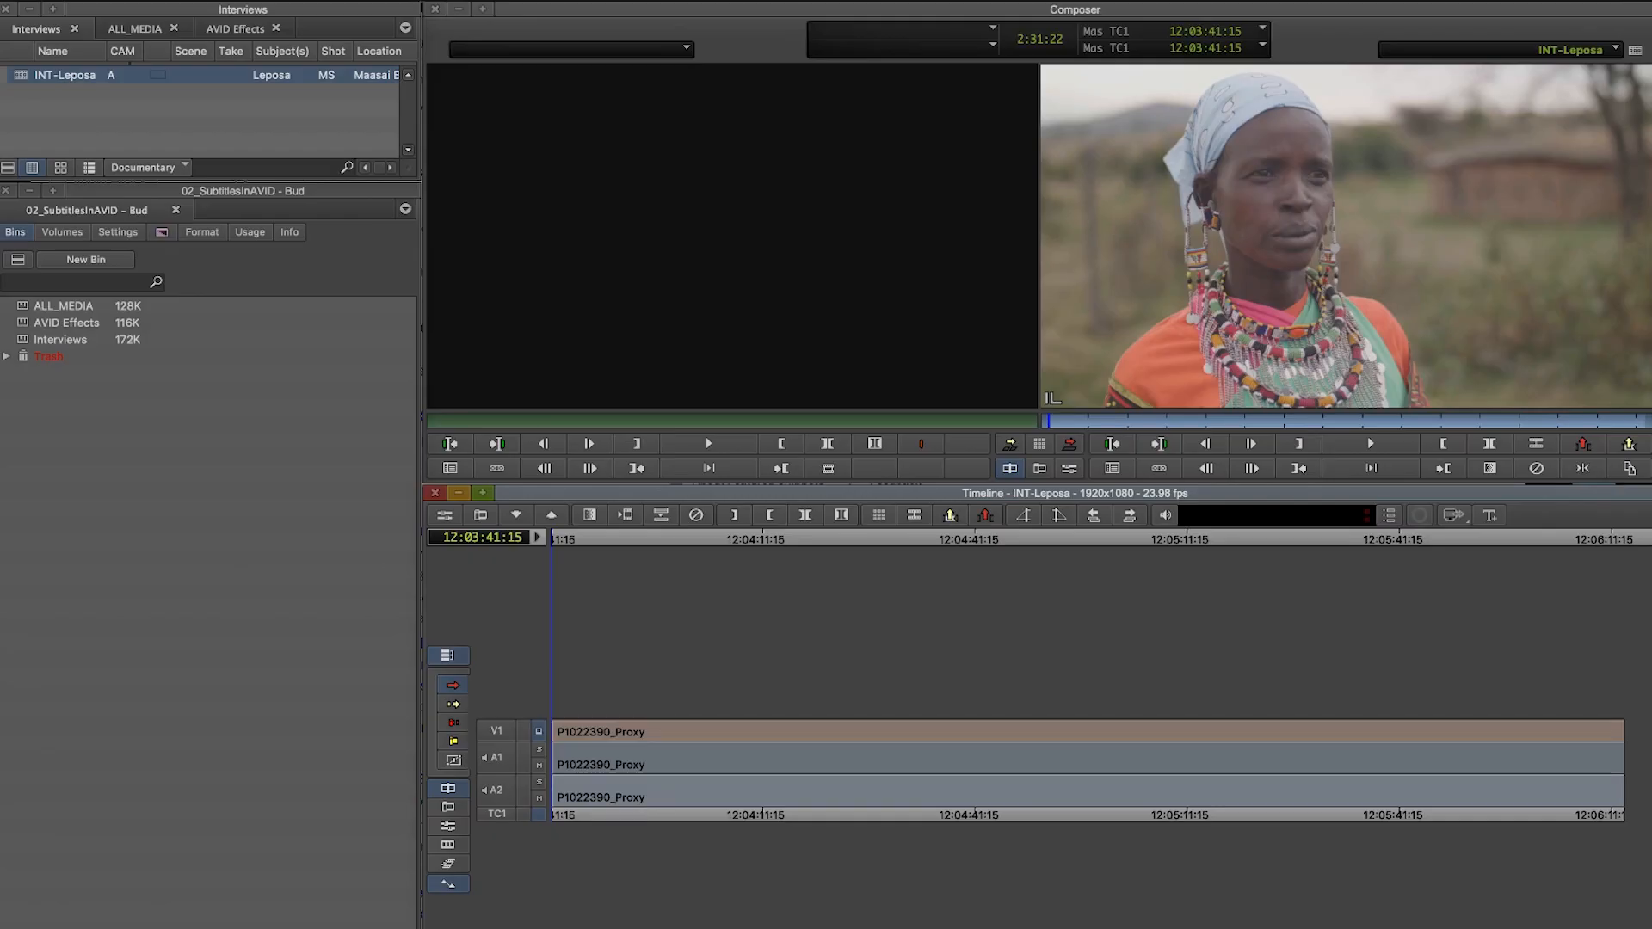
Step: Switch to Preview and examine the Subtitling Process (1).jpg diagram, from transcription through translation to subtitles
{"action": "key", "text": "super+Tab"}
{"action": "key", "text": "super+Tab"}
{"action": "key", "text": "super+shift+Tab"}
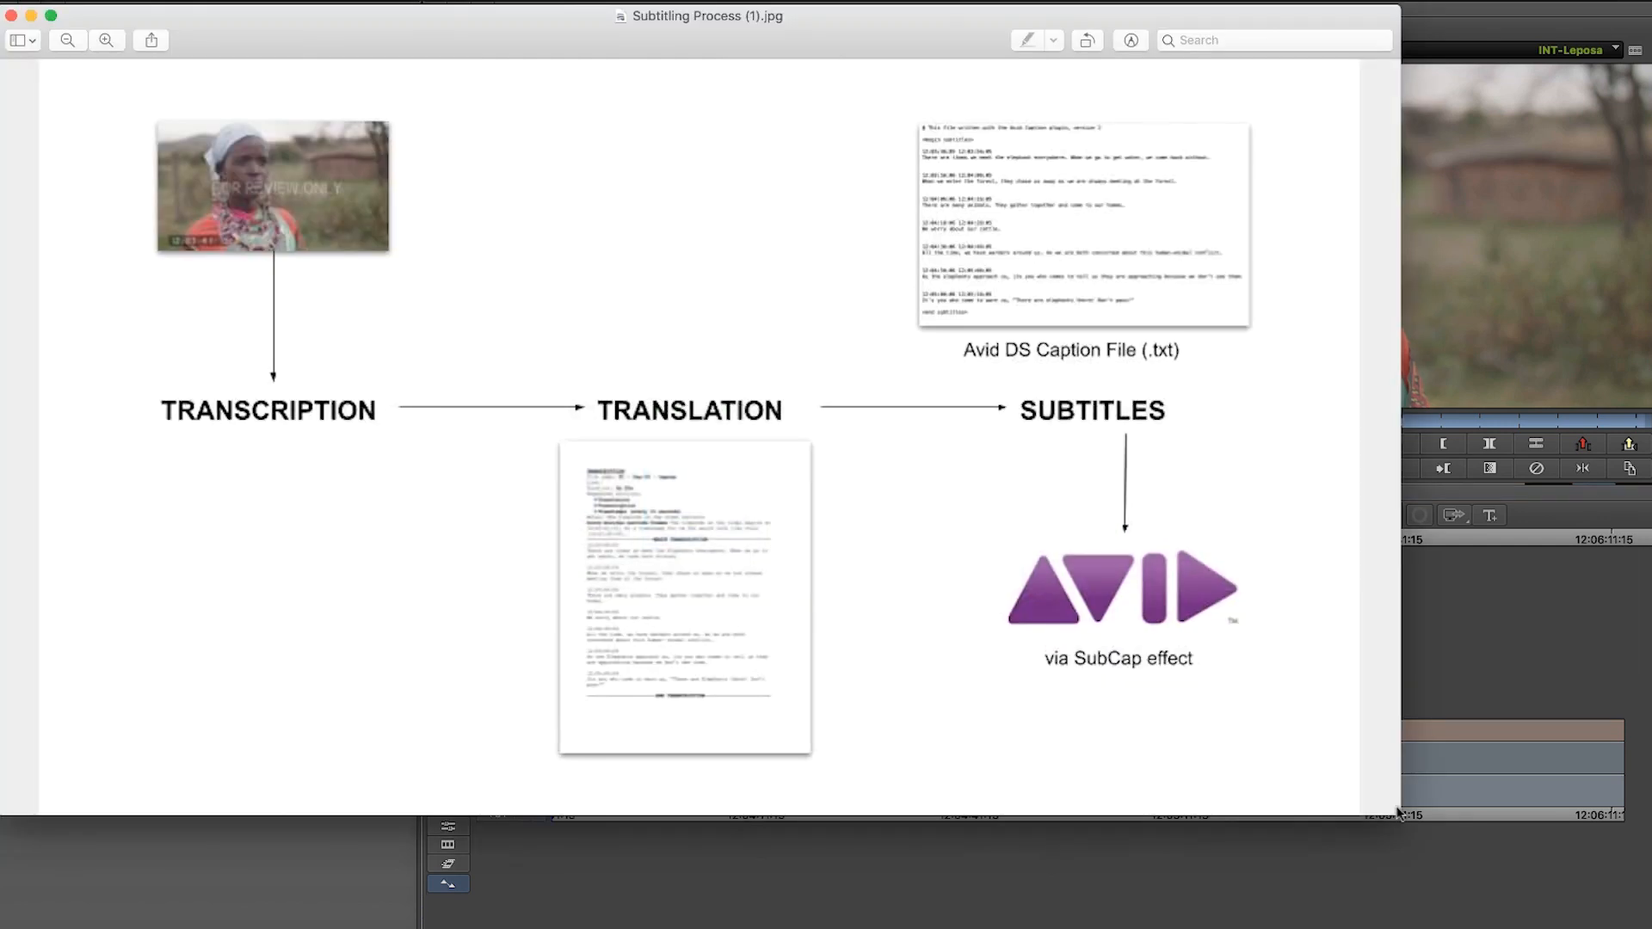
{"action": "left_click_drag", "start_coordinate": [909, 41], "coordinate": [1036, 170]}
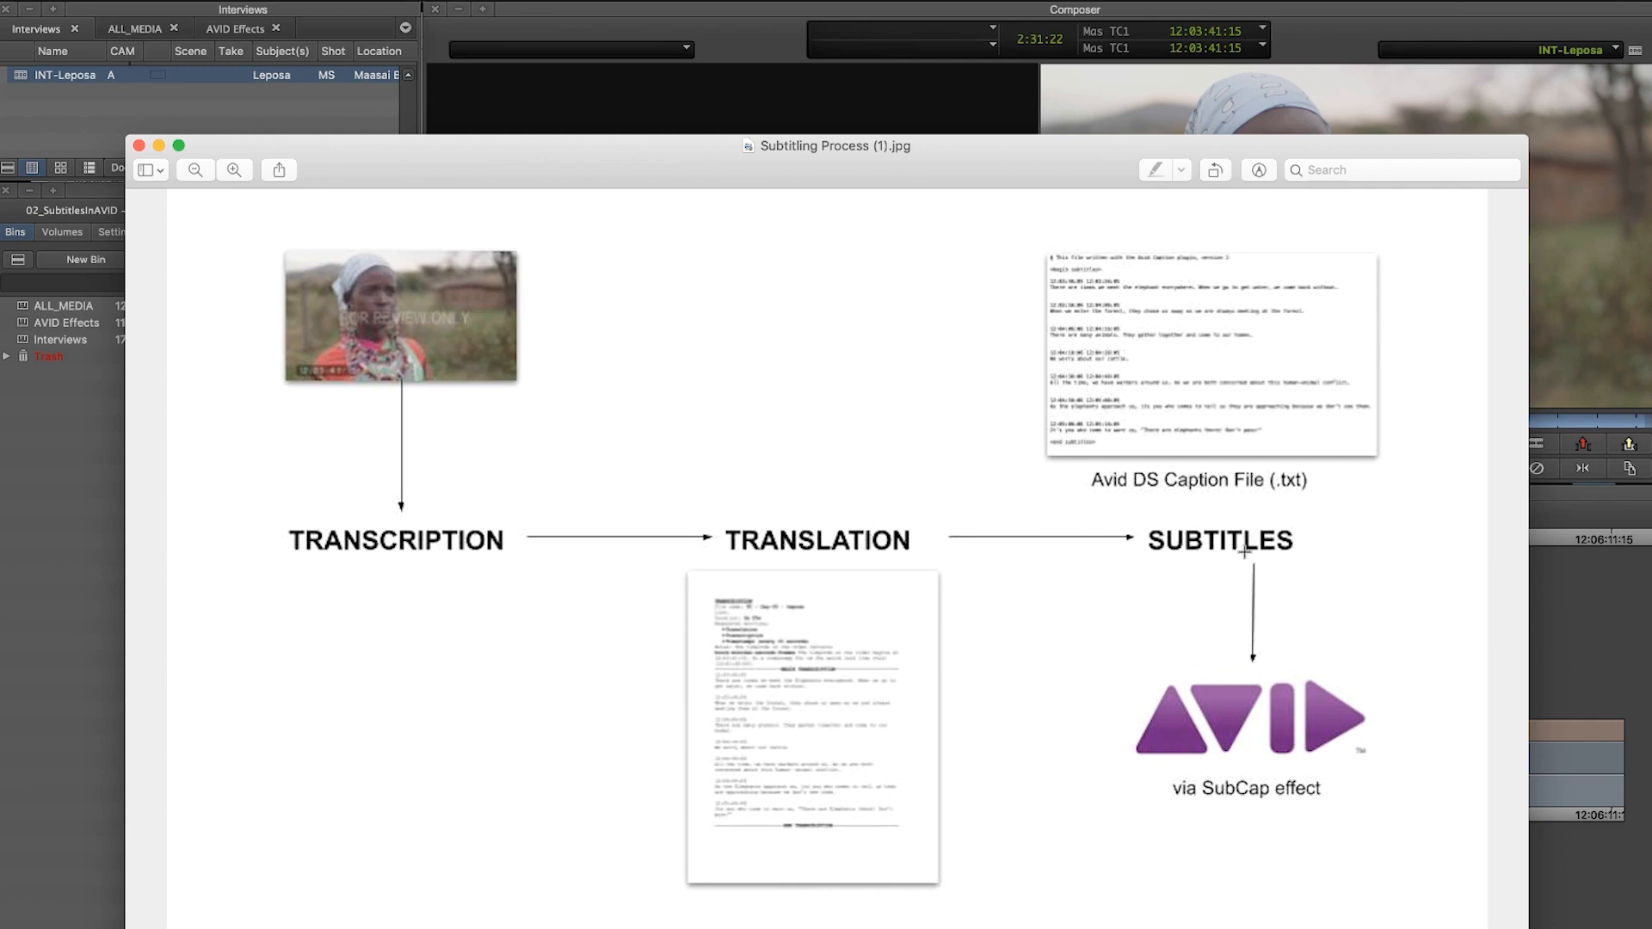
{"action": "left_click_drag", "start_coordinate": [504, 155], "coordinate": [535, 115]}
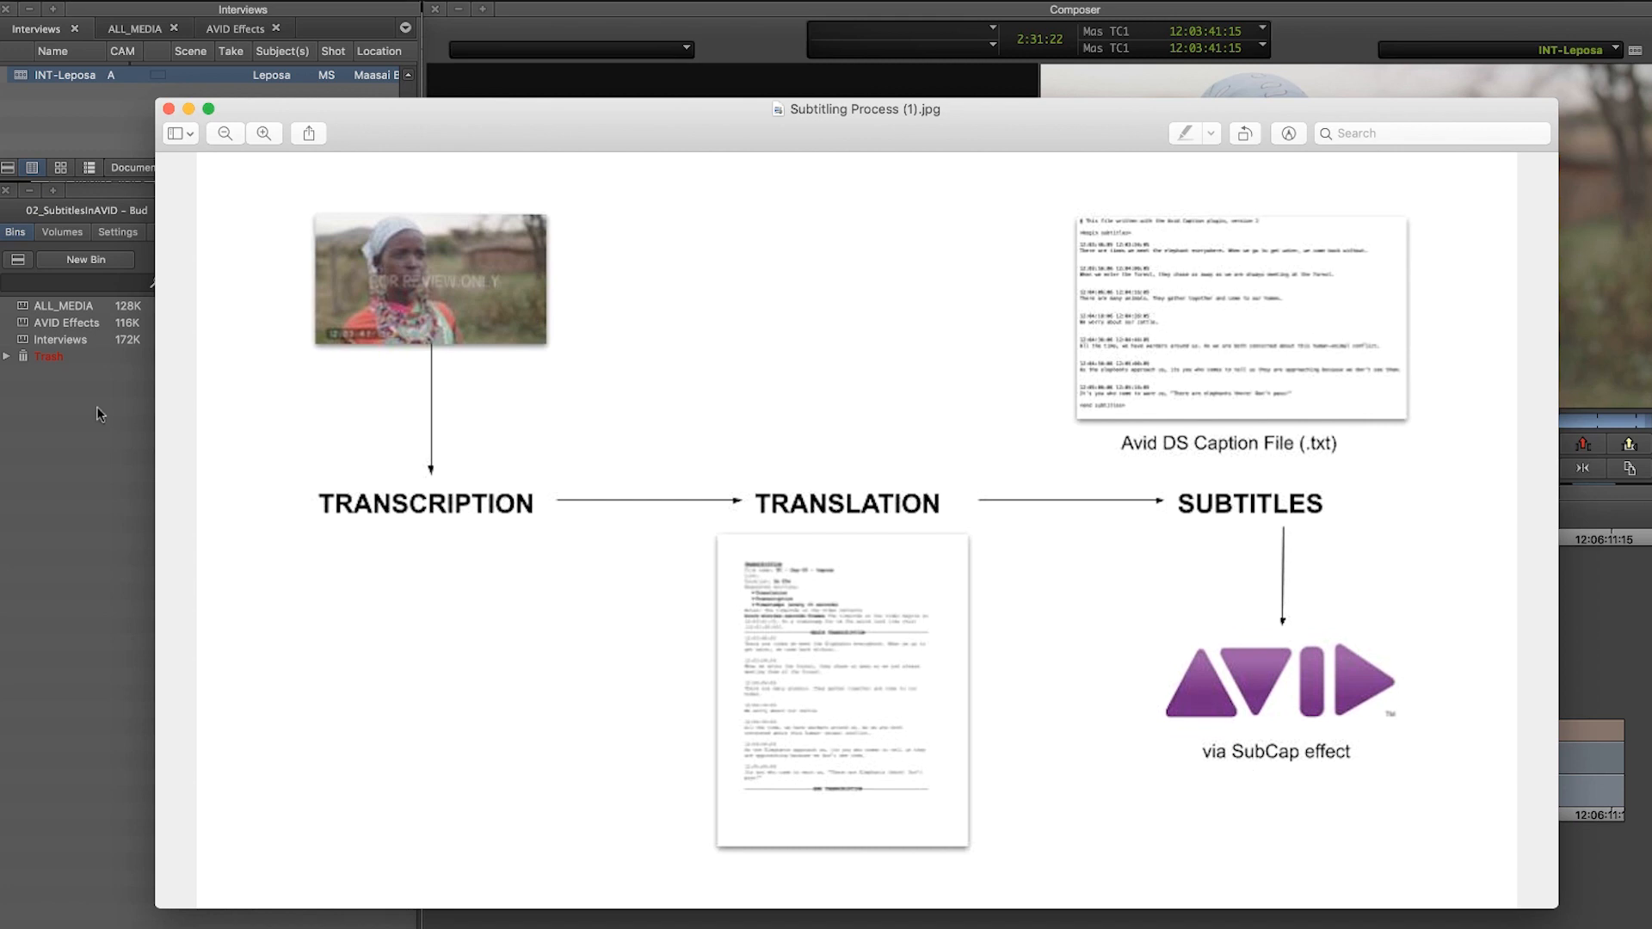
Step: In Avid Media Composer, add video track V2 and apply the Timecode Burn-In generator effect to its filler
{"action": "key", "text": "super+Tab"}
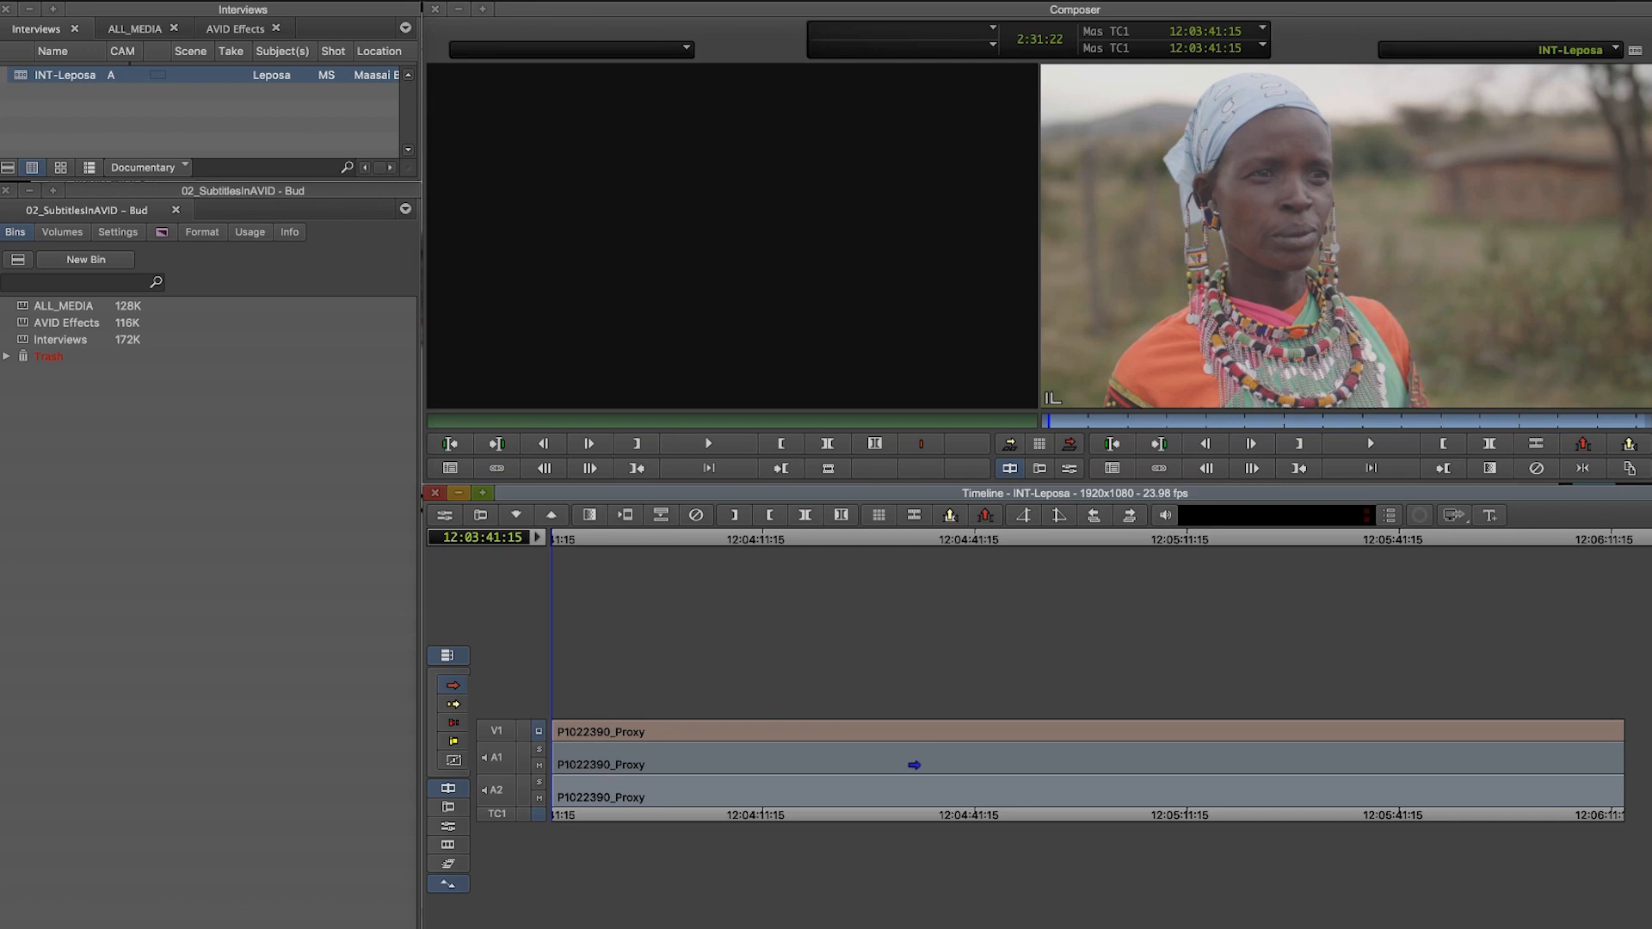
{"action": "key", "text": "super+y"}
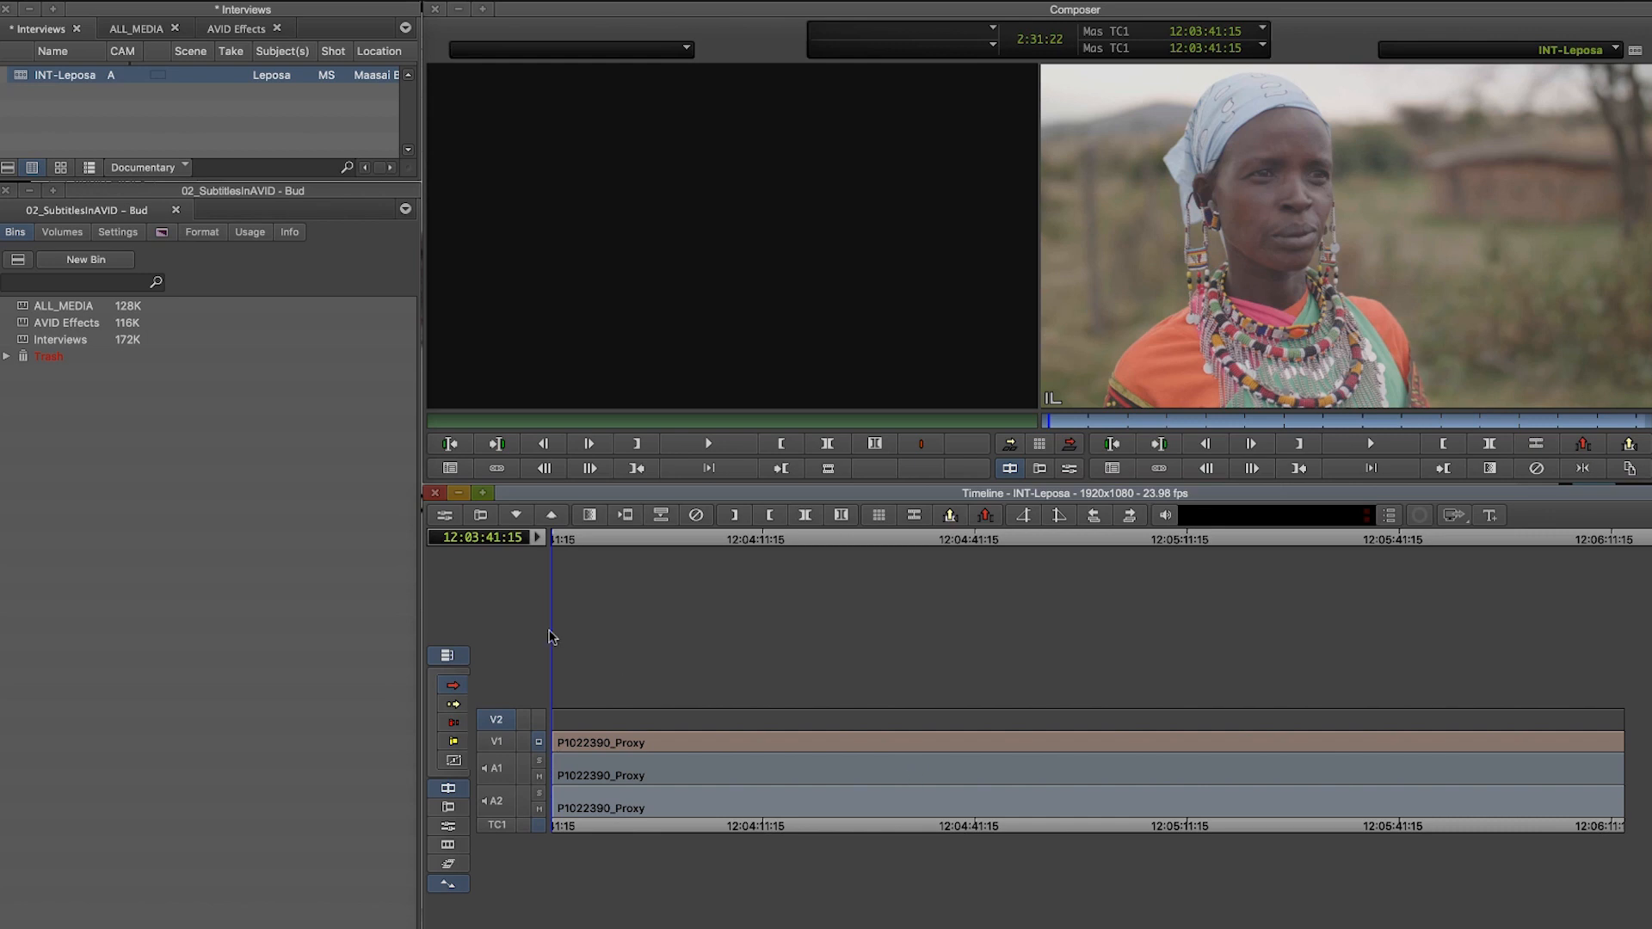
{"action": "left_click", "coordinate": [161, 231]}
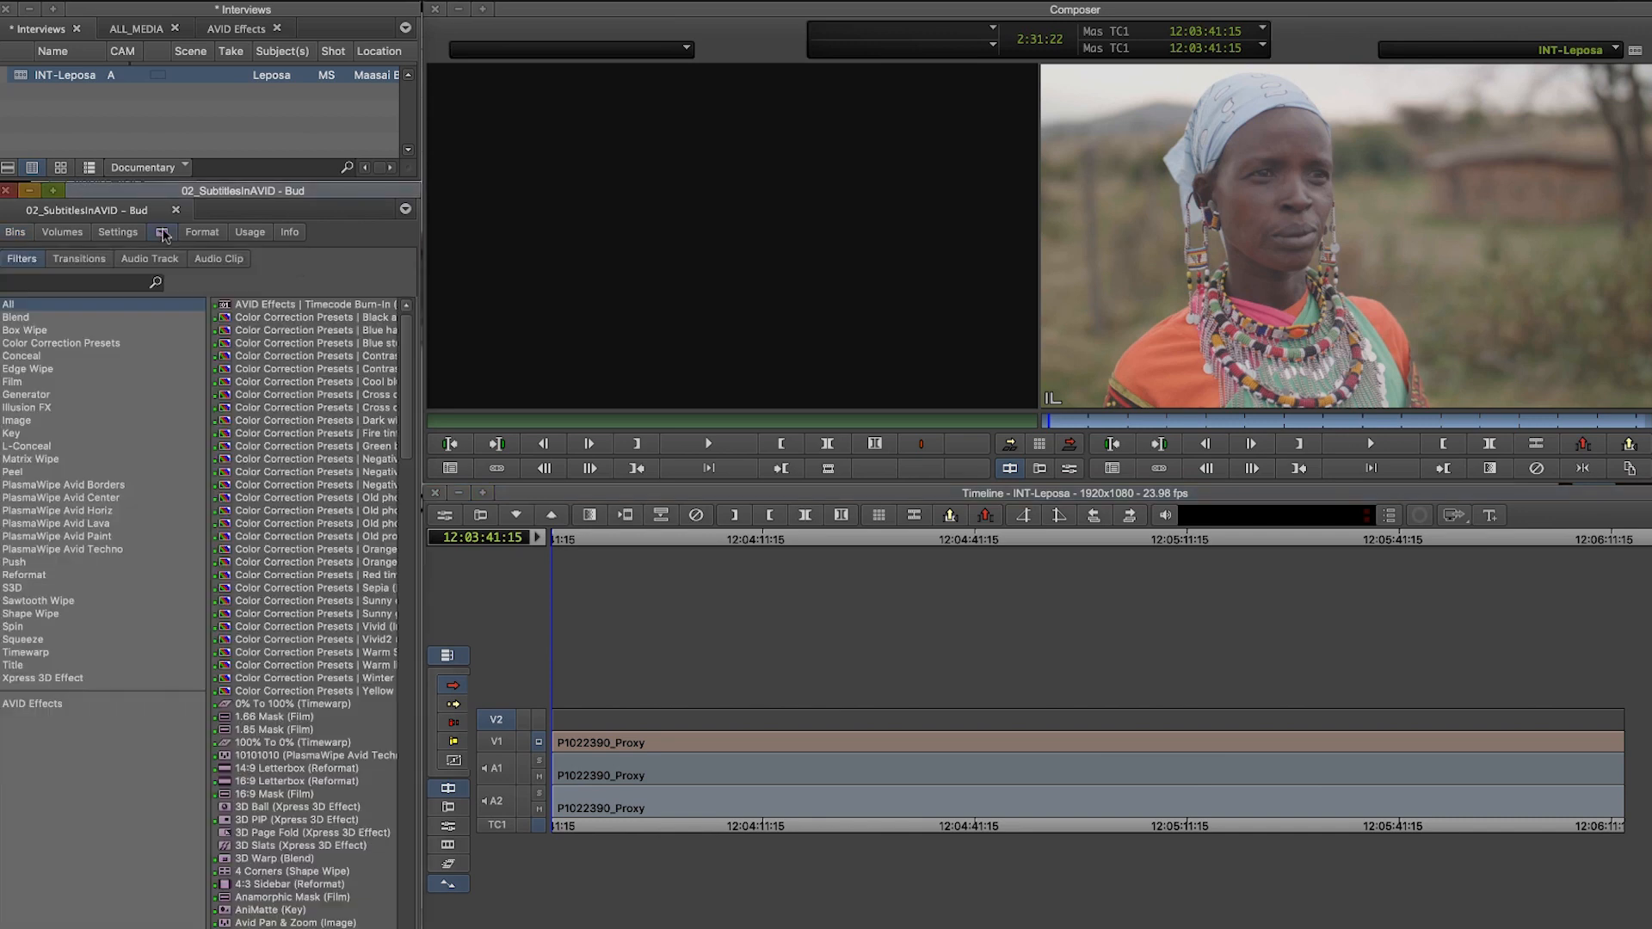
{"action": "left_click", "coordinate": [86, 282]}
{"action": "type", "text": "timecode"}
{"action": "left_click", "coordinate": [223, 319]}
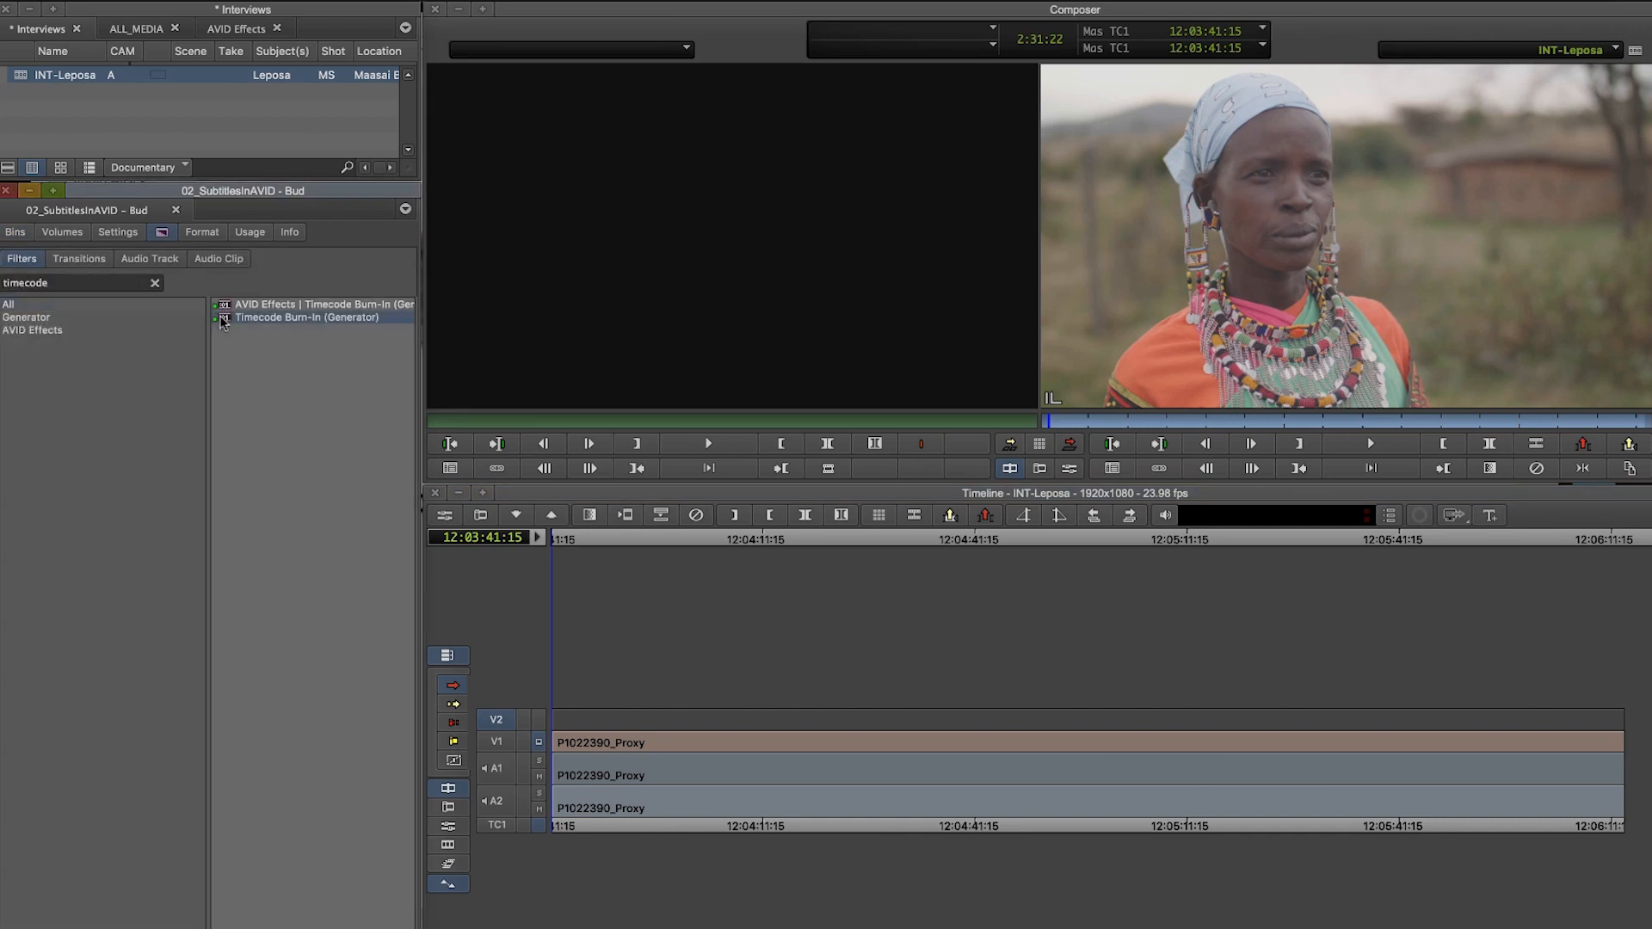
{"action": "mouse_move", "coordinate": [223, 323]}
{"action": "left_mouse_down"}
{"action": "mouse_move", "coordinate": [597, 682]}
{"action": "mouse_move", "coordinate": [555, 591]}
{"action": "mouse_move", "coordinate": [585, 719]}
{"action": "left_mouse_up"}
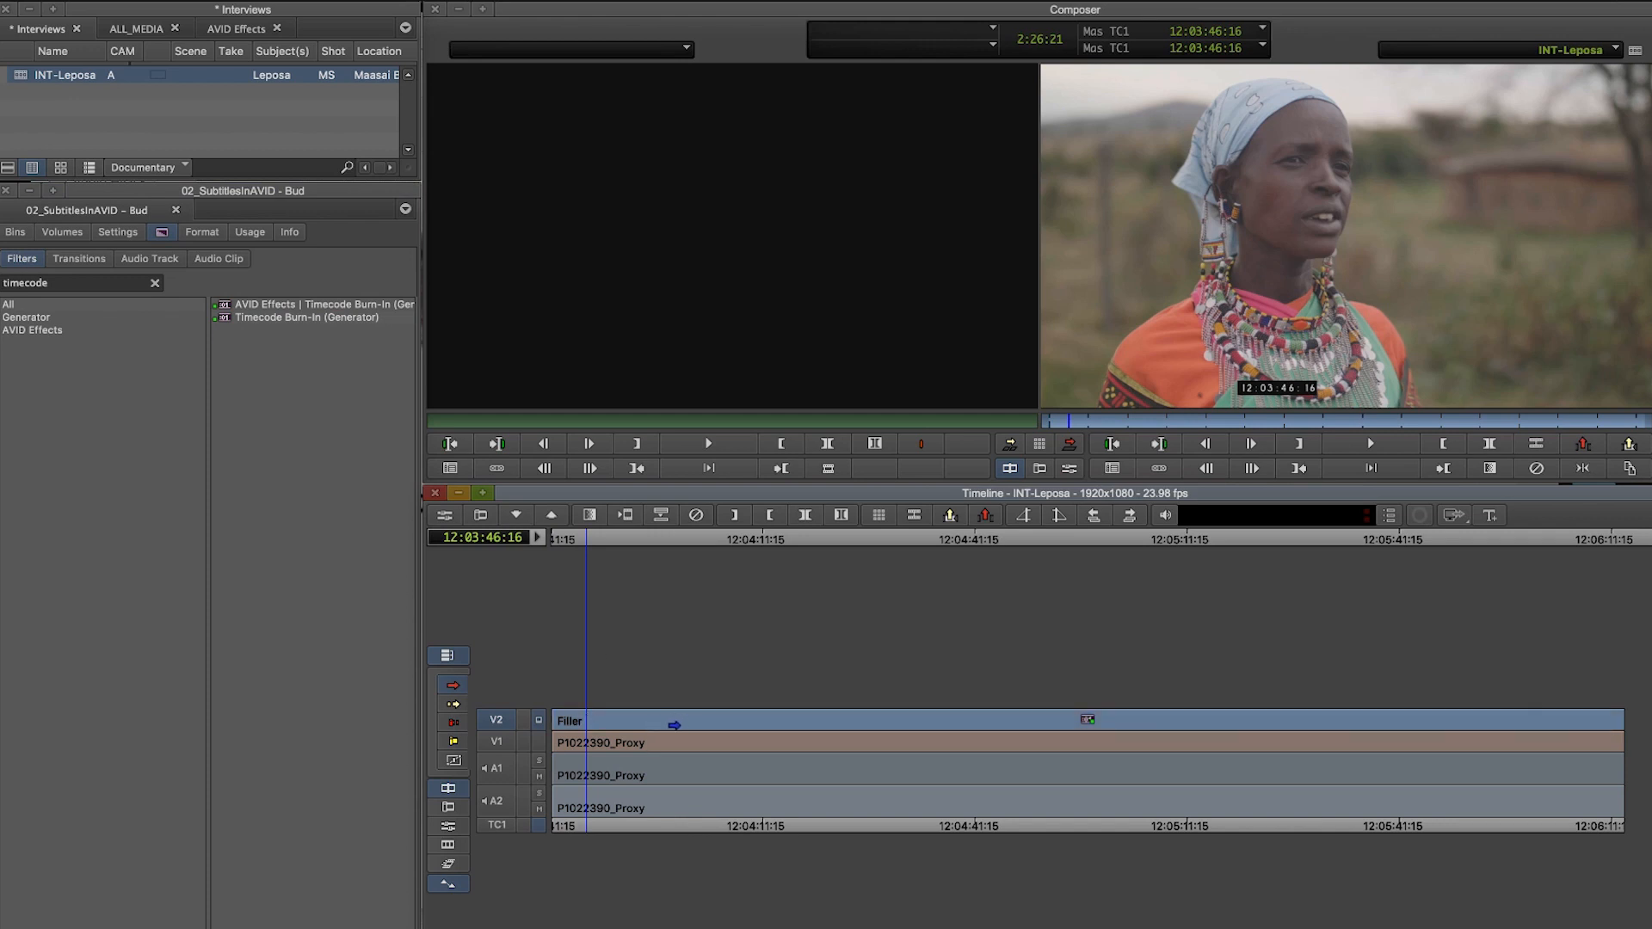
Step: Set the Display 1 timecode's font size to 87 pixels and move it to the lower-left corner of the picture
{"action": "left_click", "coordinate": [444, 515]}
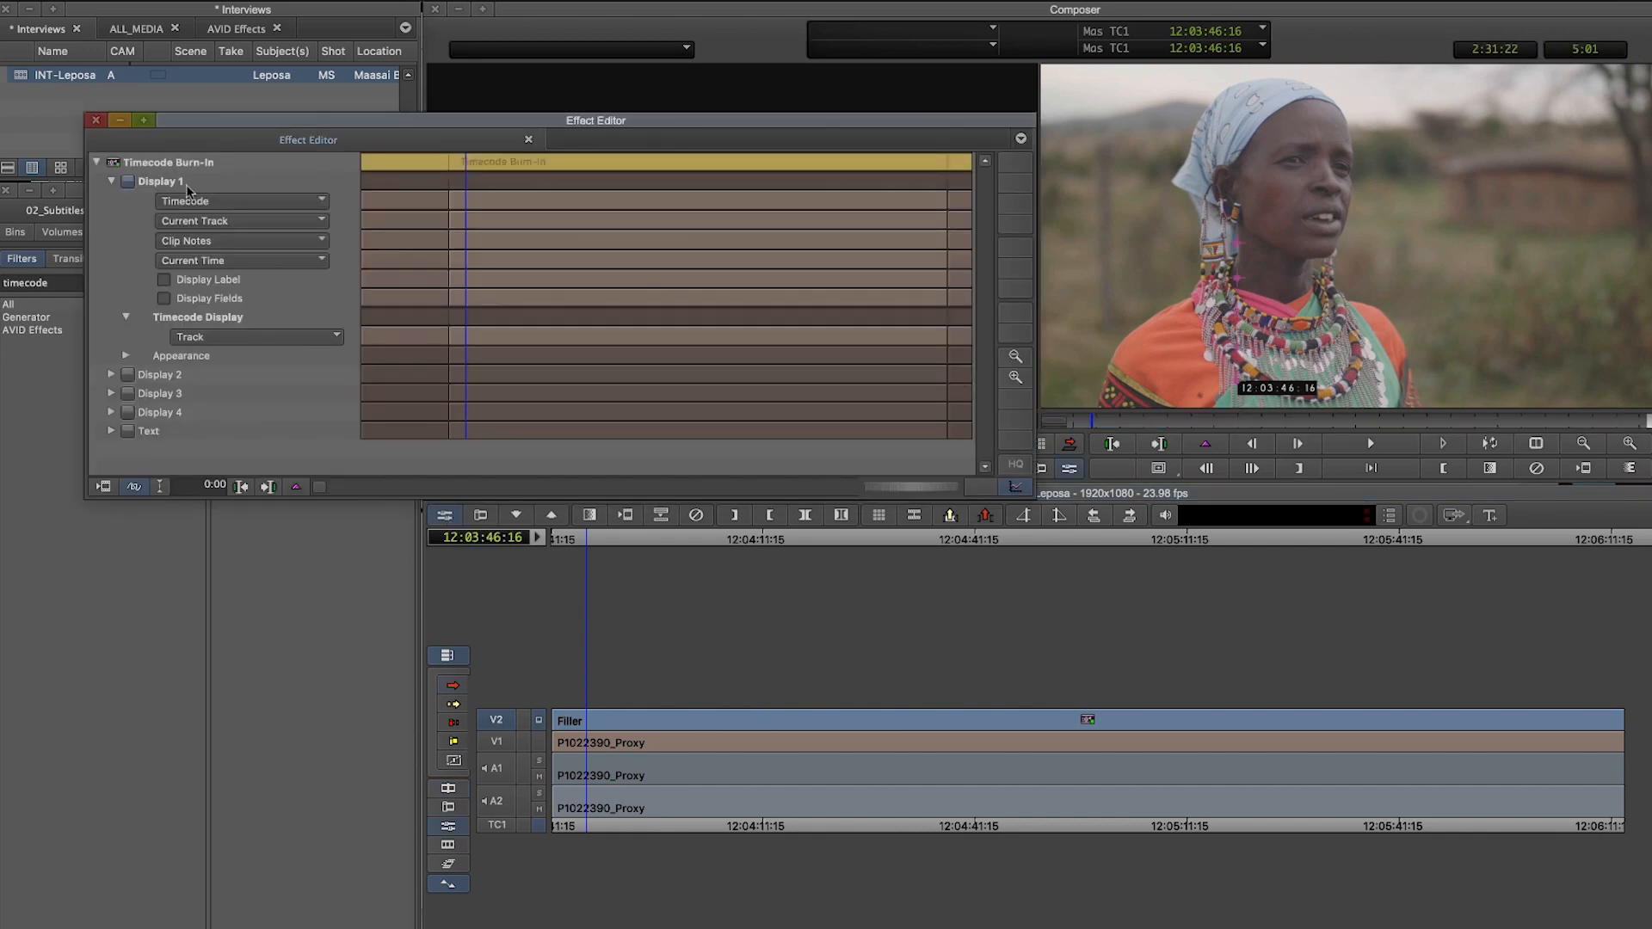
{"action": "left_click", "coordinate": [127, 182]}
{"action": "left_click", "coordinate": [126, 355]}
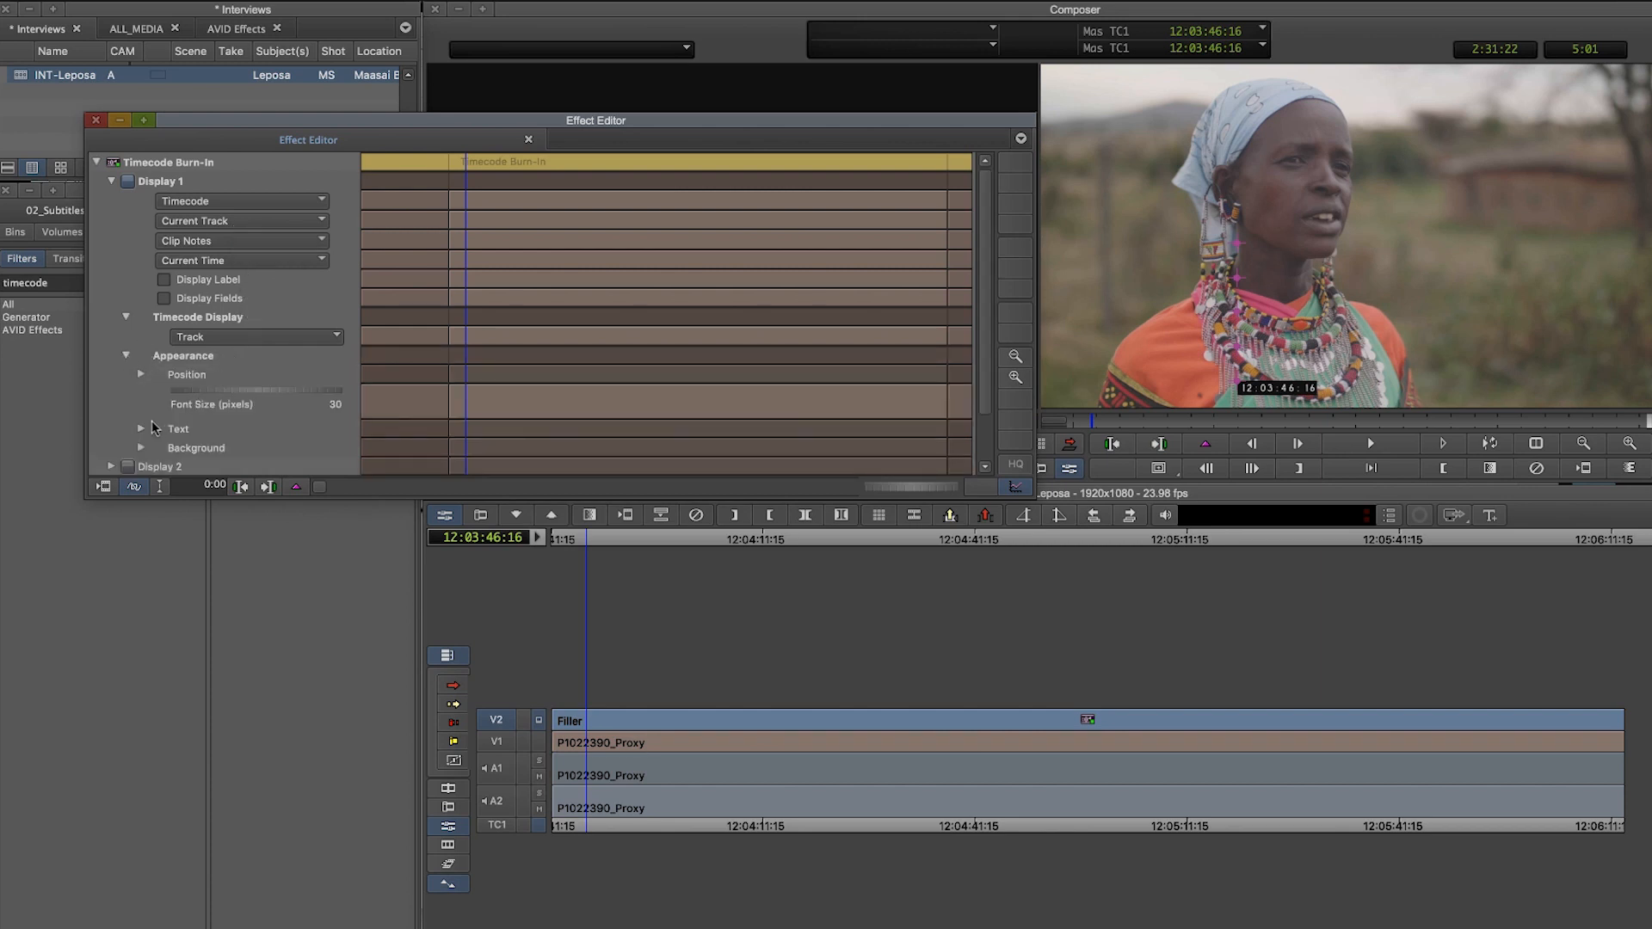
{"action": "scroll", "coordinate": [216, 376], "scroll_direction": "down", "scroll_amount": 2}
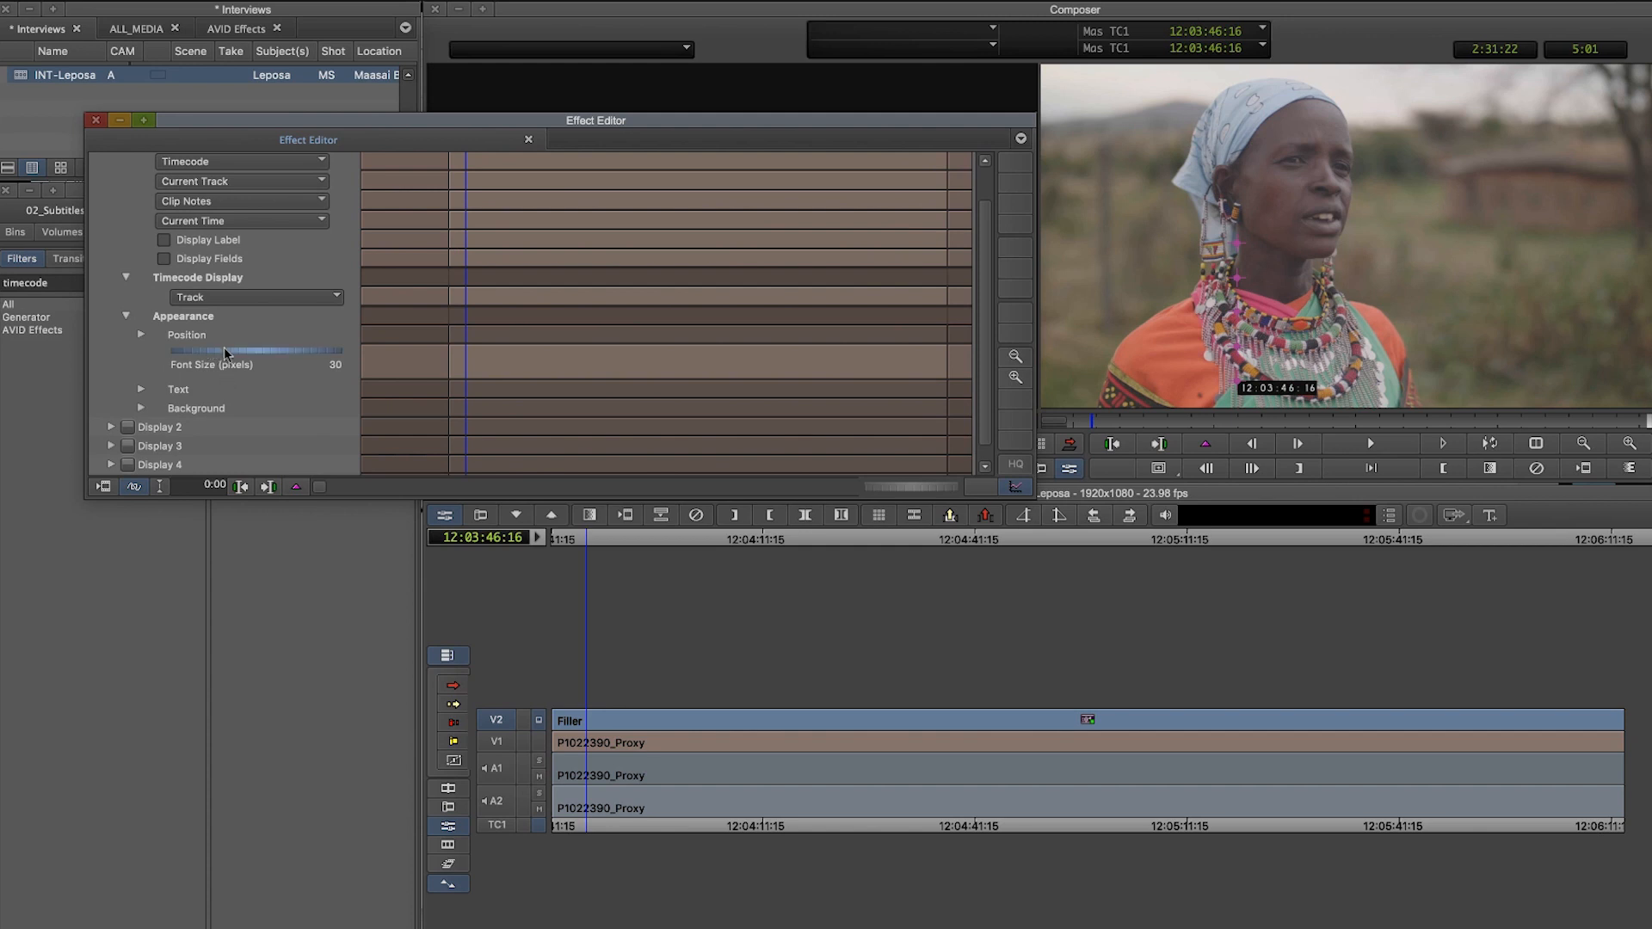
{"action": "left_click_drag", "start_coordinate": [253, 349], "coordinate": [331, 346]}
{"action": "left_click_drag", "start_coordinate": [1239, 381], "coordinate": [1052, 355]}
{"action": "left_click", "coordinate": [364, 211]}
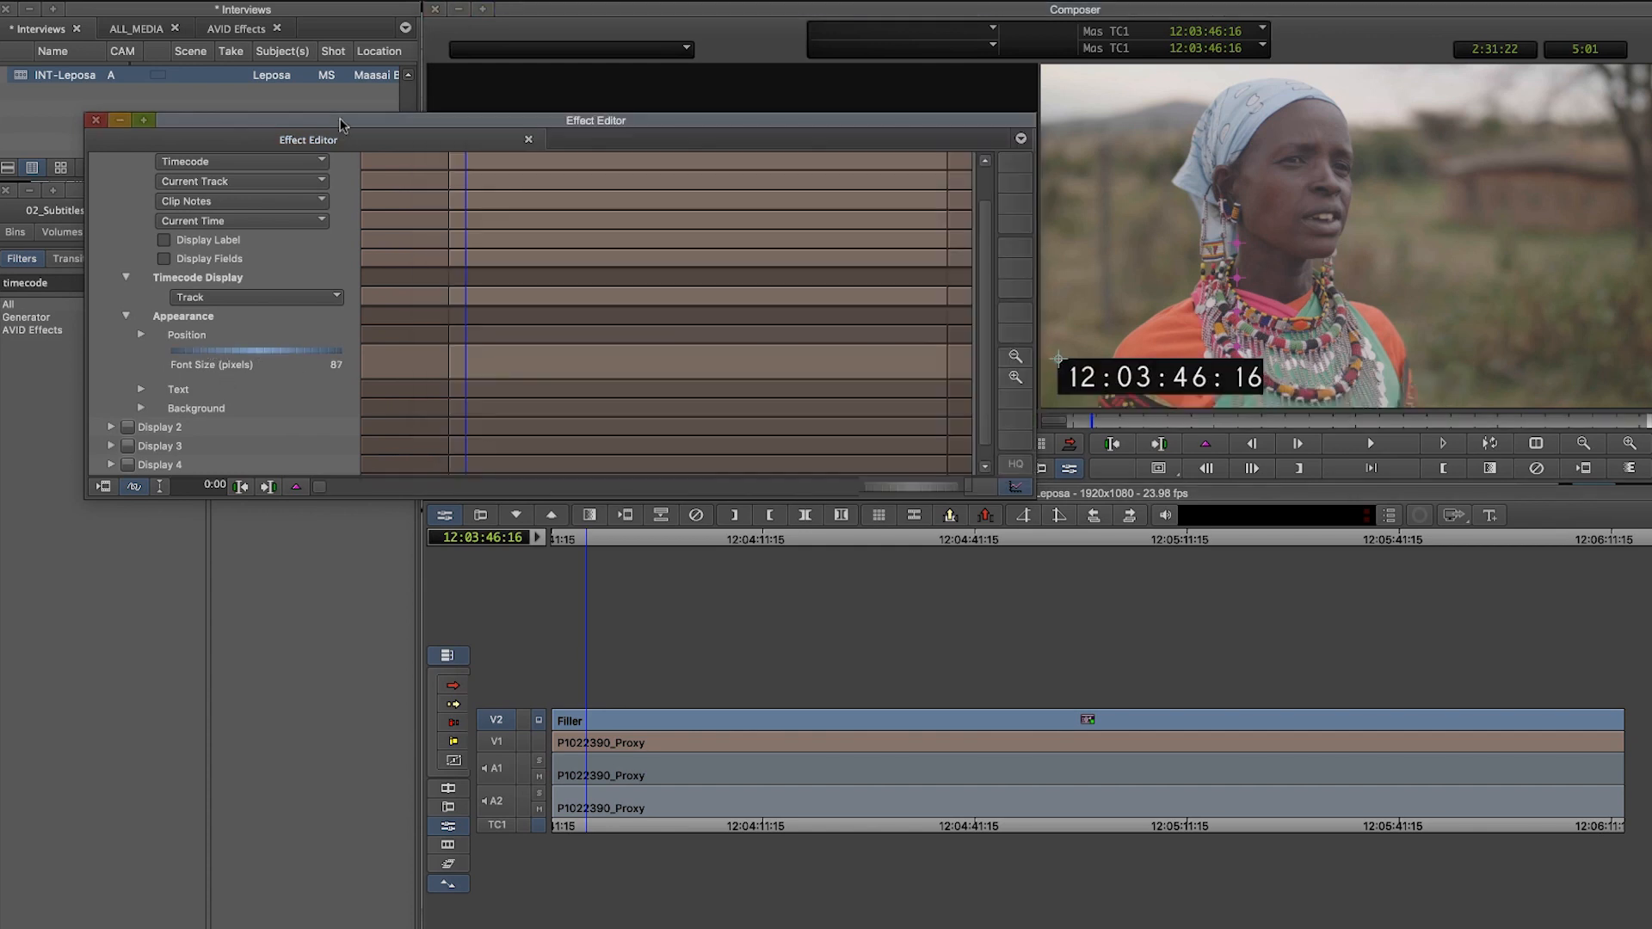
Step: Make the timecode's background semi-transparent and tint its text light cyan by setting red to 144.7
{"action": "left_click", "coordinate": [141, 408]}
{"action": "left_click", "coordinate": [262, 445]}
{"action": "left_click", "coordinate": [142, 388]}
{"action": "left_click", "coordinate": [156, 408]}
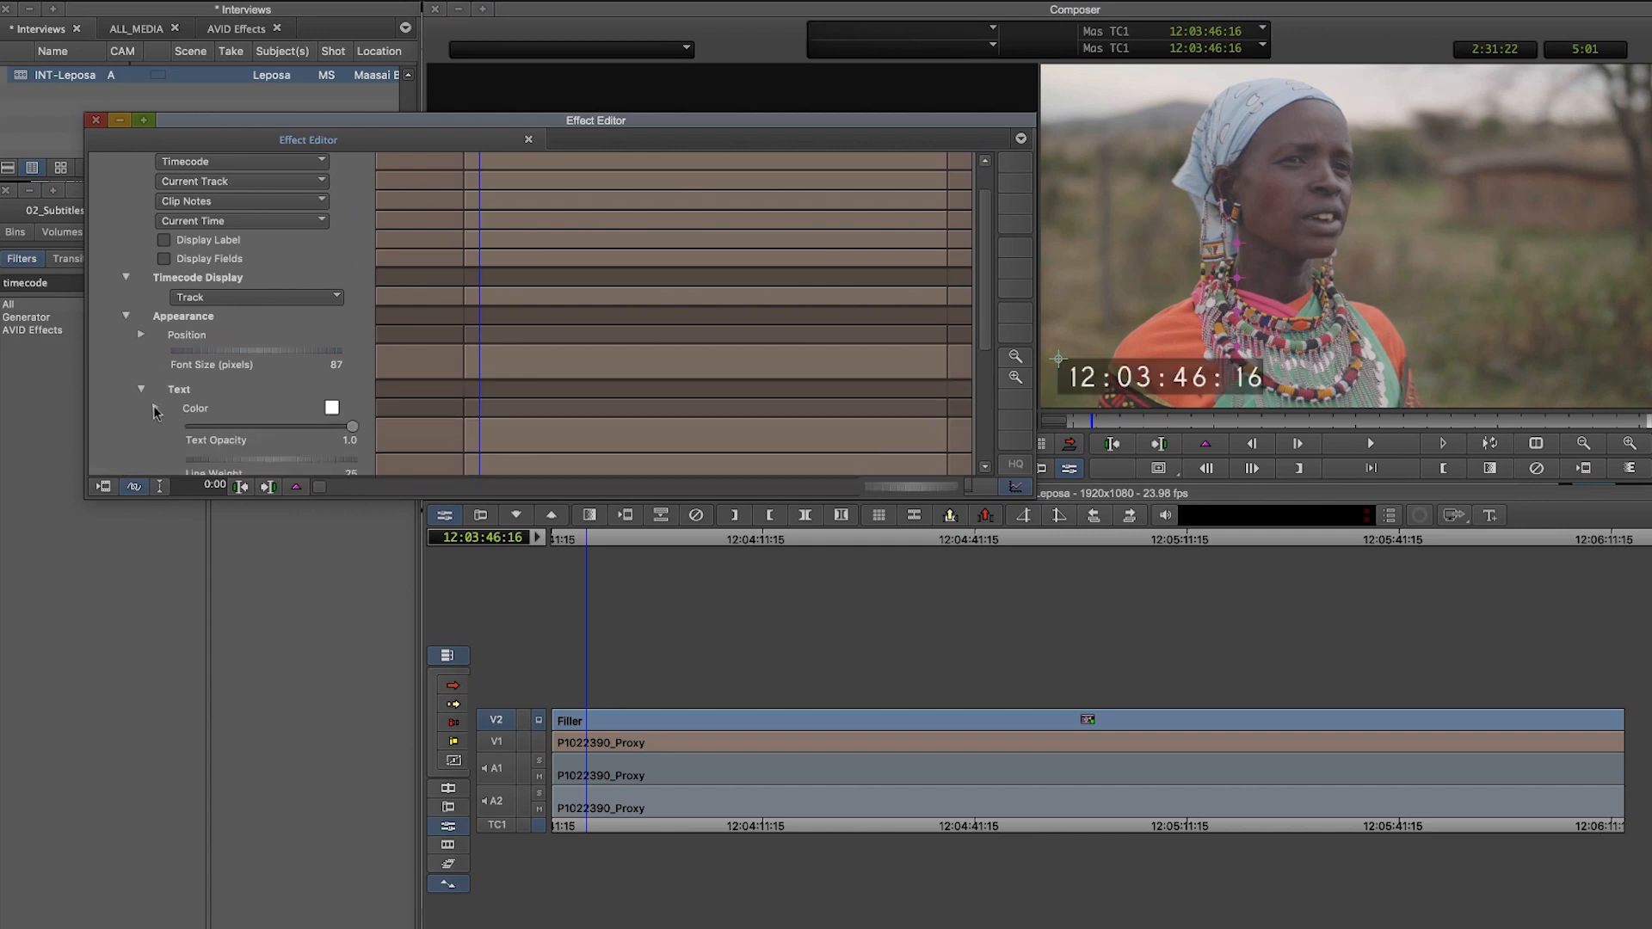
{"action": "left_click", "coordinate": [293, 427]}
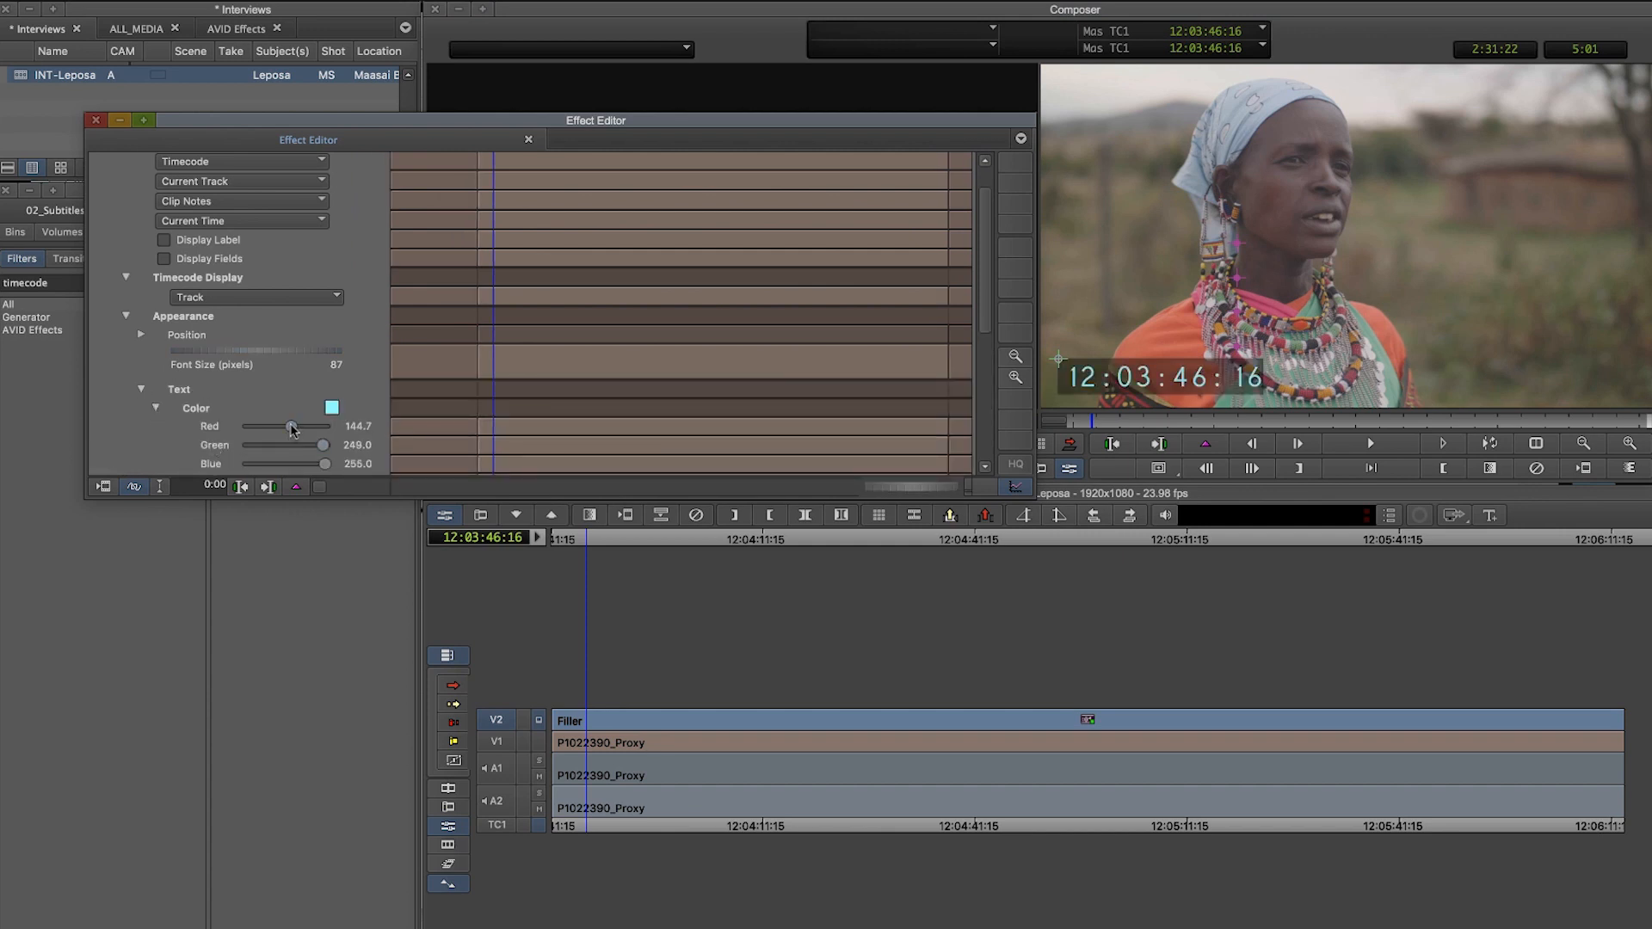
{"action": "left_click", "coordinate": [125, 316]}
{"action": "scroll", "coordinate": [93, 292], "scroll_direction": "up", "scroll_amount": 1}
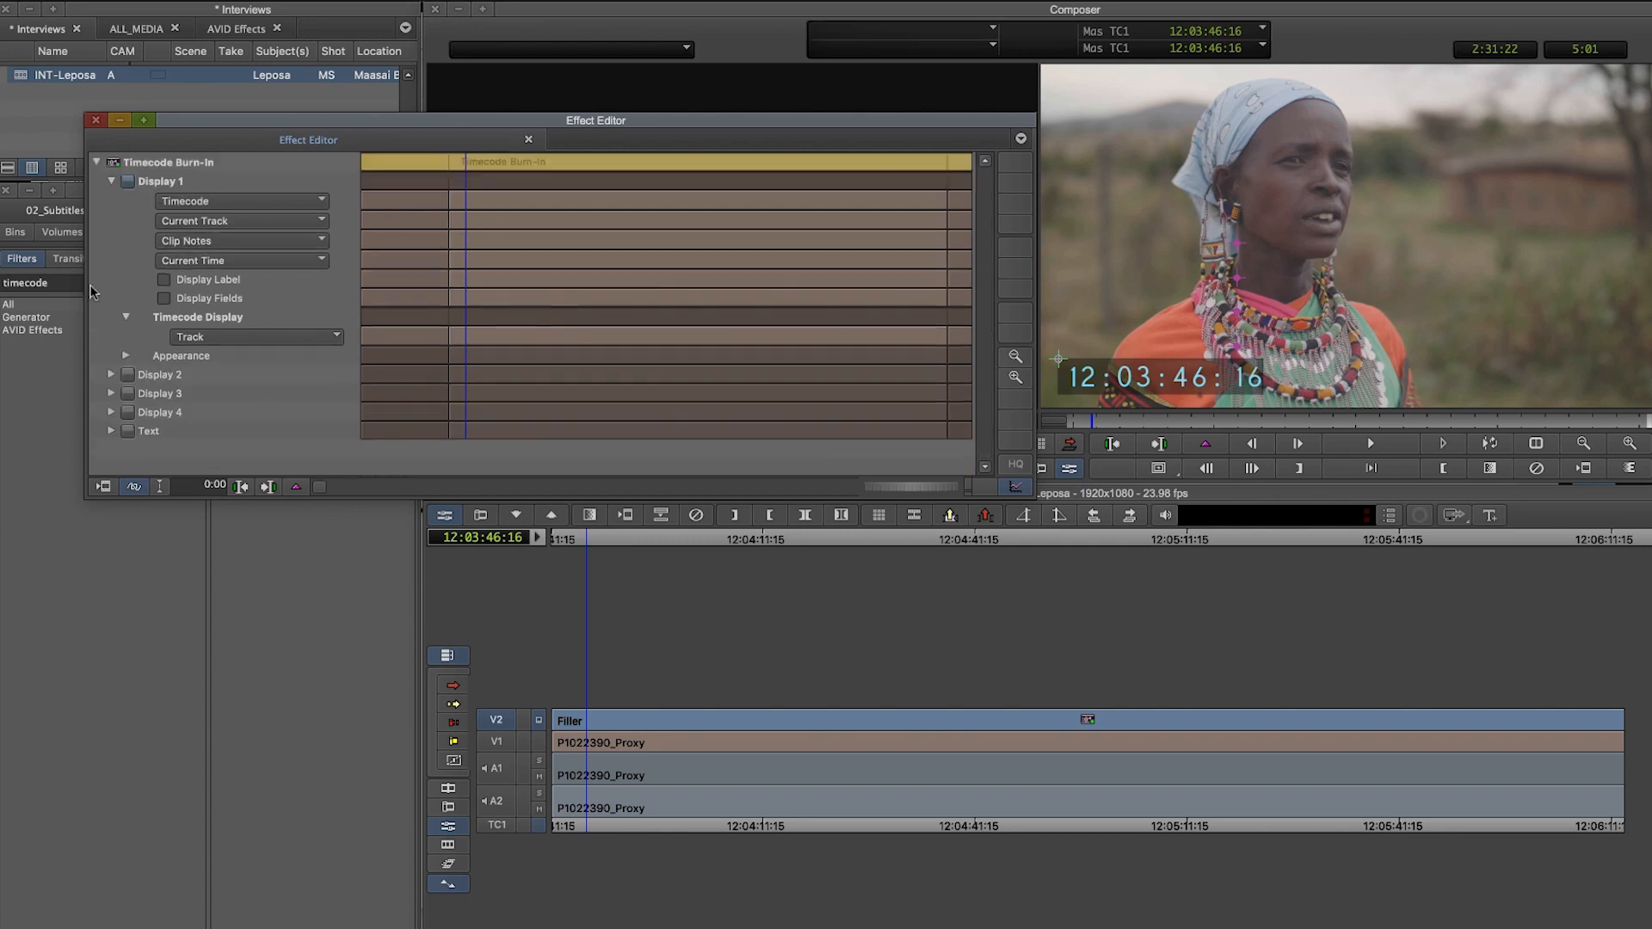
{"action": "left_click", "coordinate": [111, 181]}
Step: At 12:03:53:23, add the burn-in text FOR REVIEW ONLY across the middle of the picture at 140 pixels
{"action": "left_click", "coordinate": [567, 542]}
{"action": "left_click_drag", "start_coordinate": [567, 543], "coordinate": [638, 540]}
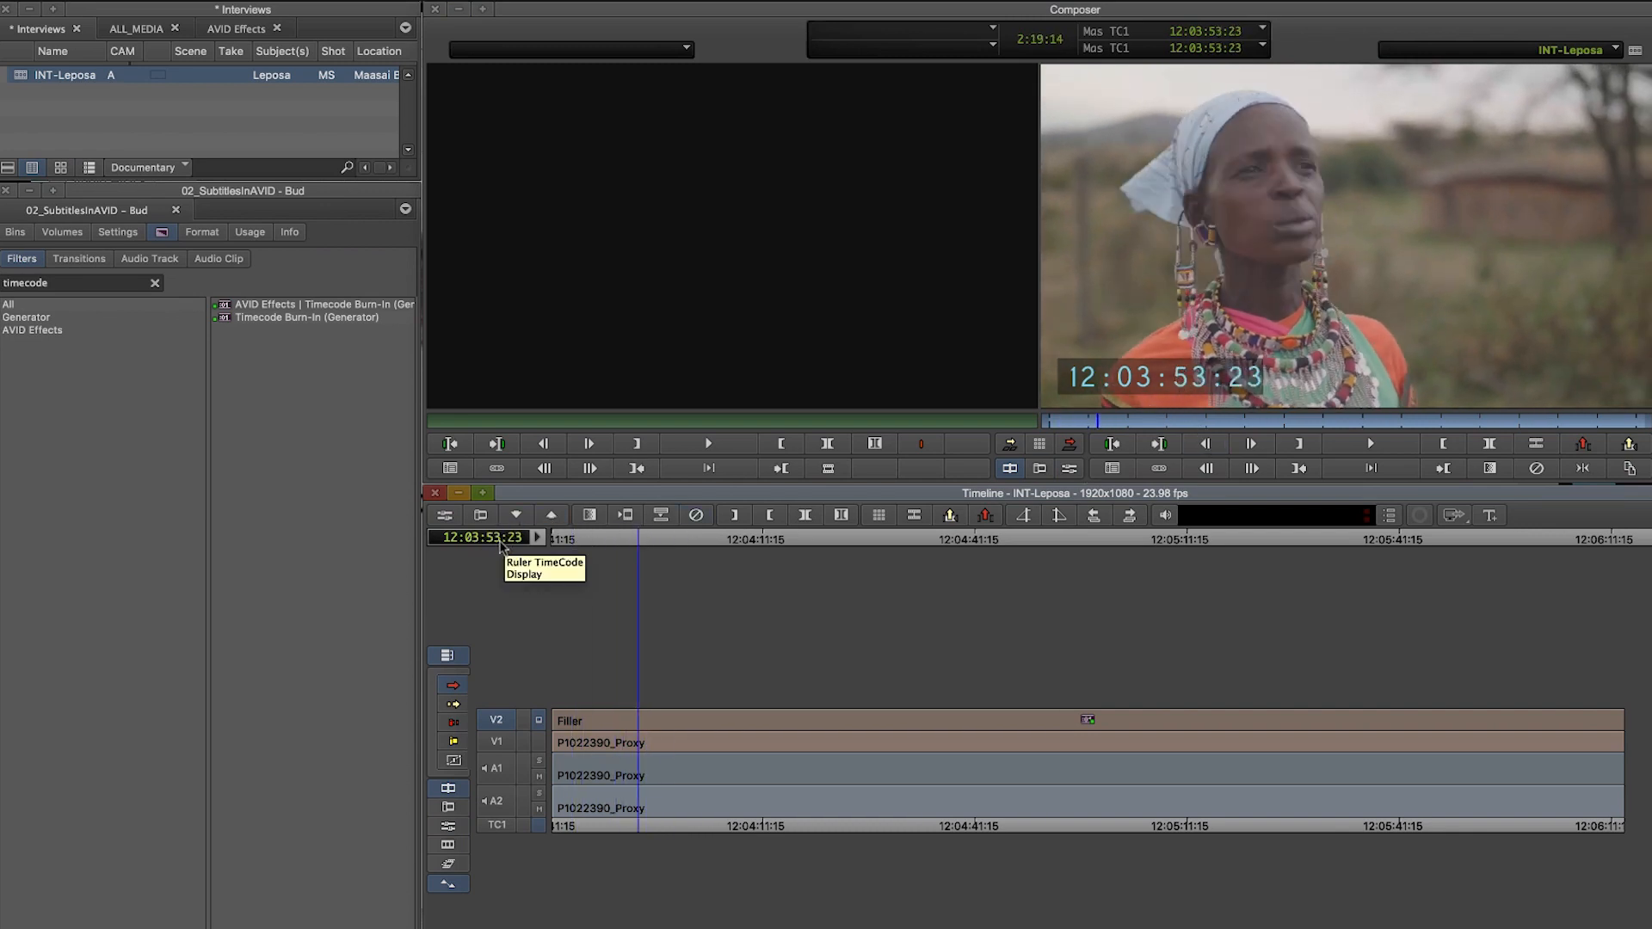
{"action": "left_click", "coordinate": [445, 515]}
{"action": "left_click", "coordinate": [111, 257]}
{"action": "type", "text": "FOR REVIEW ONLY"}
{"action": "left_click", "coordinate": [125, 328]}
{"action": "left_click_drag", "start_coordinate": [229, 364], "coordinate": [518, 261]}
Step: Remove the review text's black background and lower its text opacity to make a faint watermark
{"action": "left_click", "coordinate": [141, 401]}
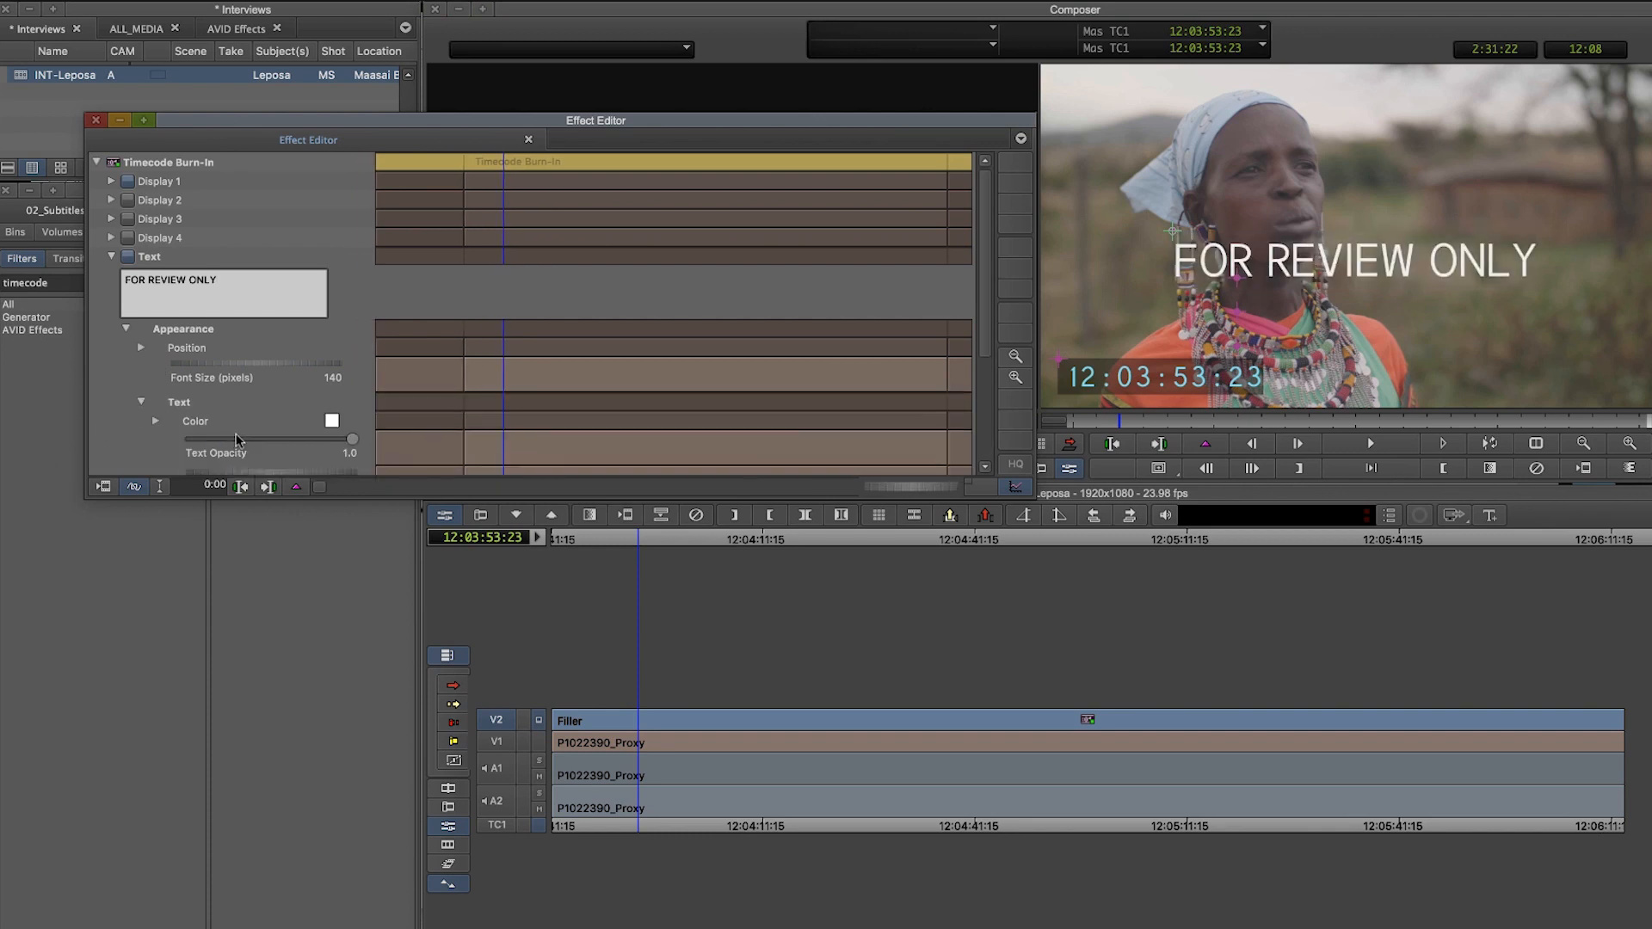
{"action": "left_click_drag", "start_coordinate": [352, 438], "coordinate": [239, 439]}
{"action": "left_click", "coordinate": [96, 119]}
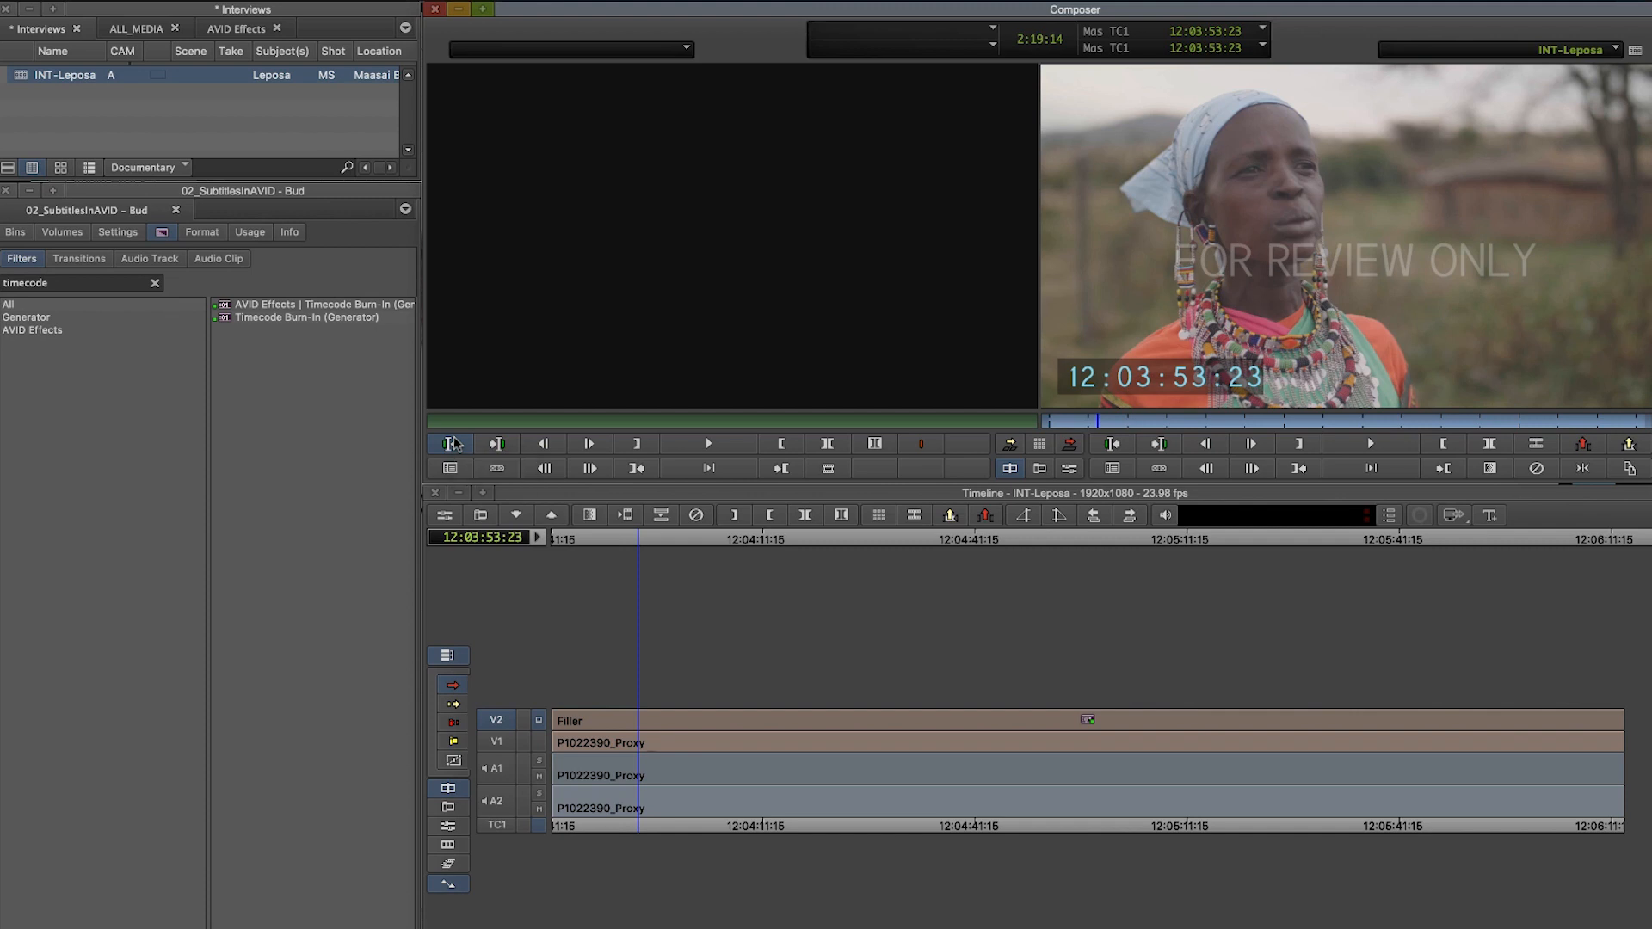
Step: Export the interview sequence to a QuickTime movie with the QT_h264 setting, 1280 x 720, H.264 video and AAC audio
{"action": "right_click", "coordinate": [20, 80]}
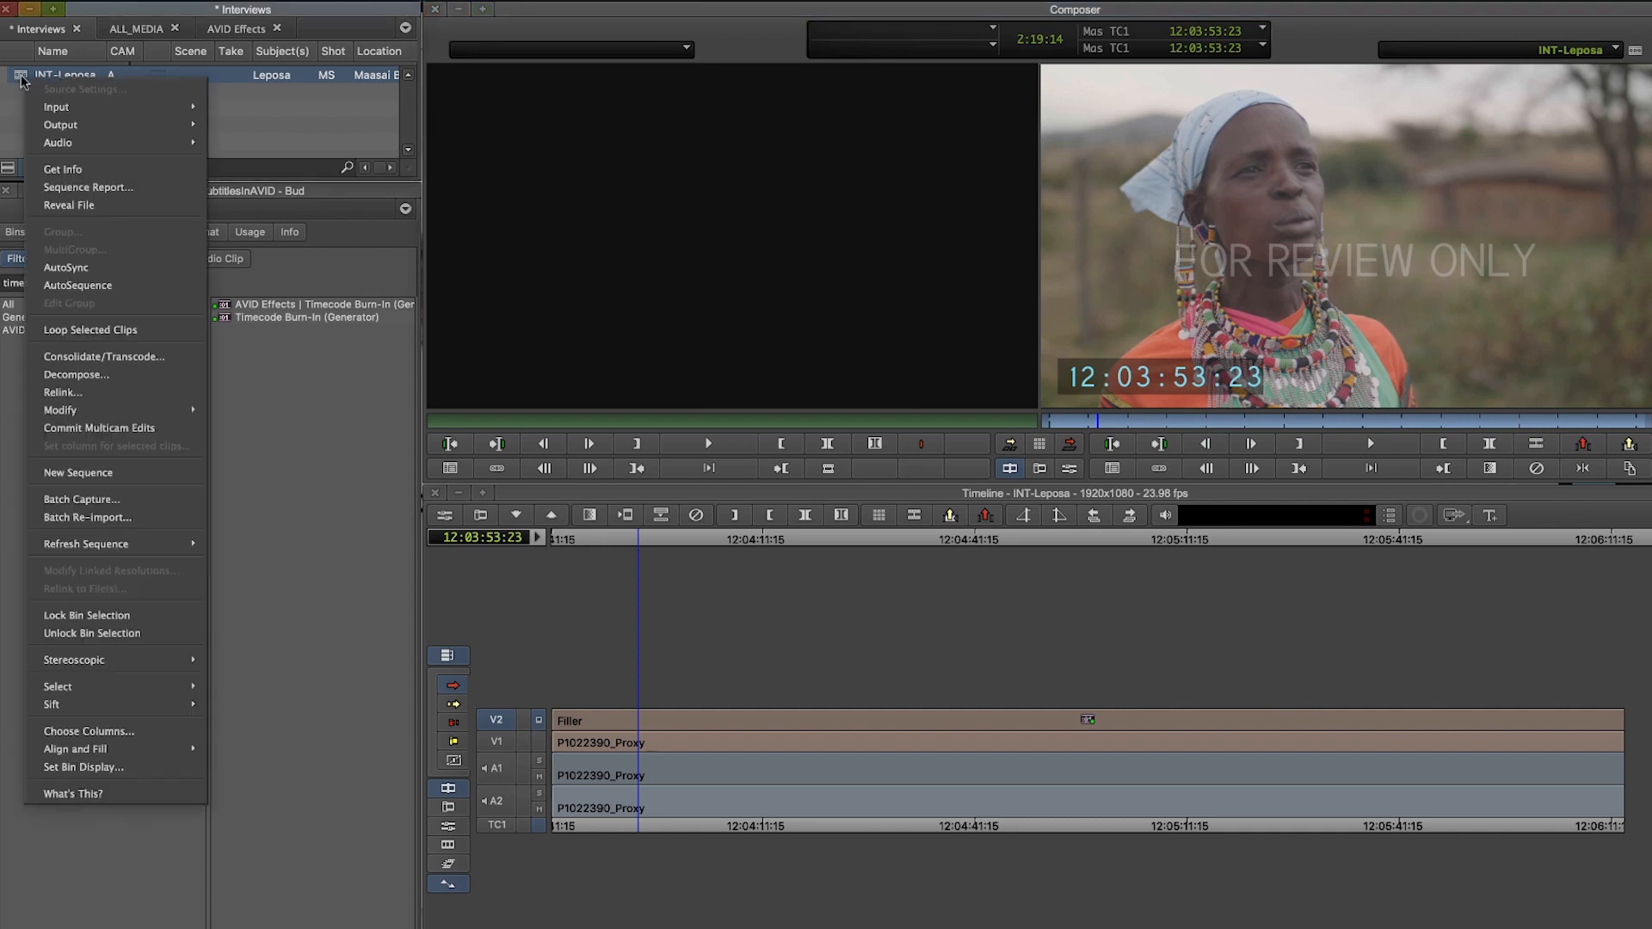
{"action": "mouse_move", "coordinate": [87, 129]}
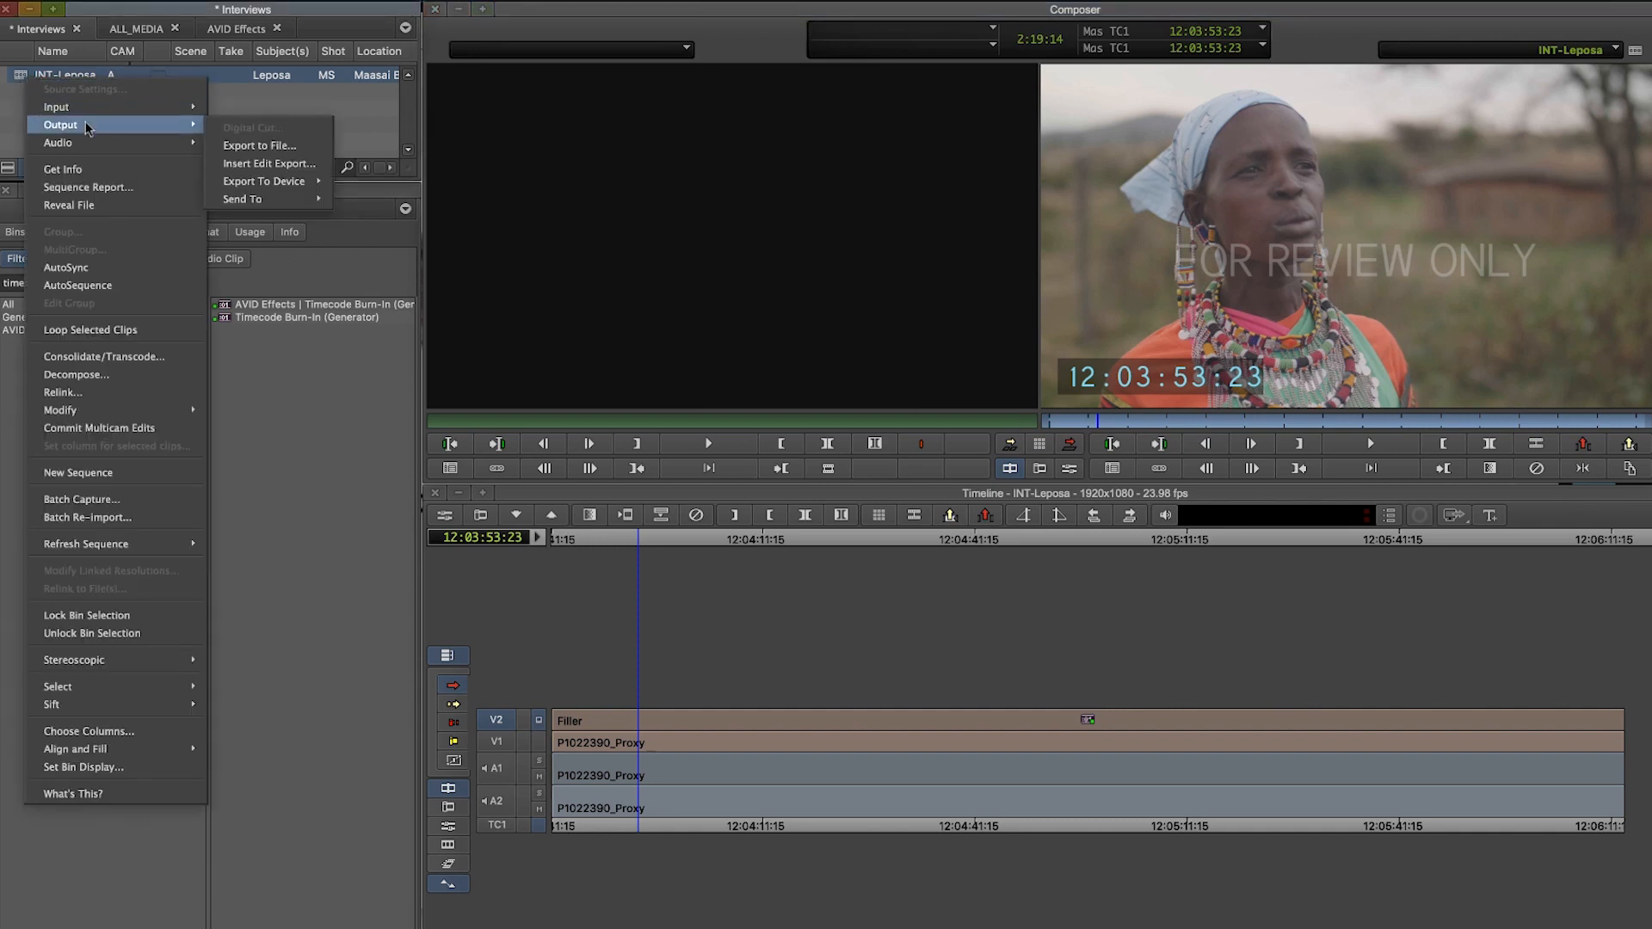
{"action": "left_click", "coordinate": [255, 148]}
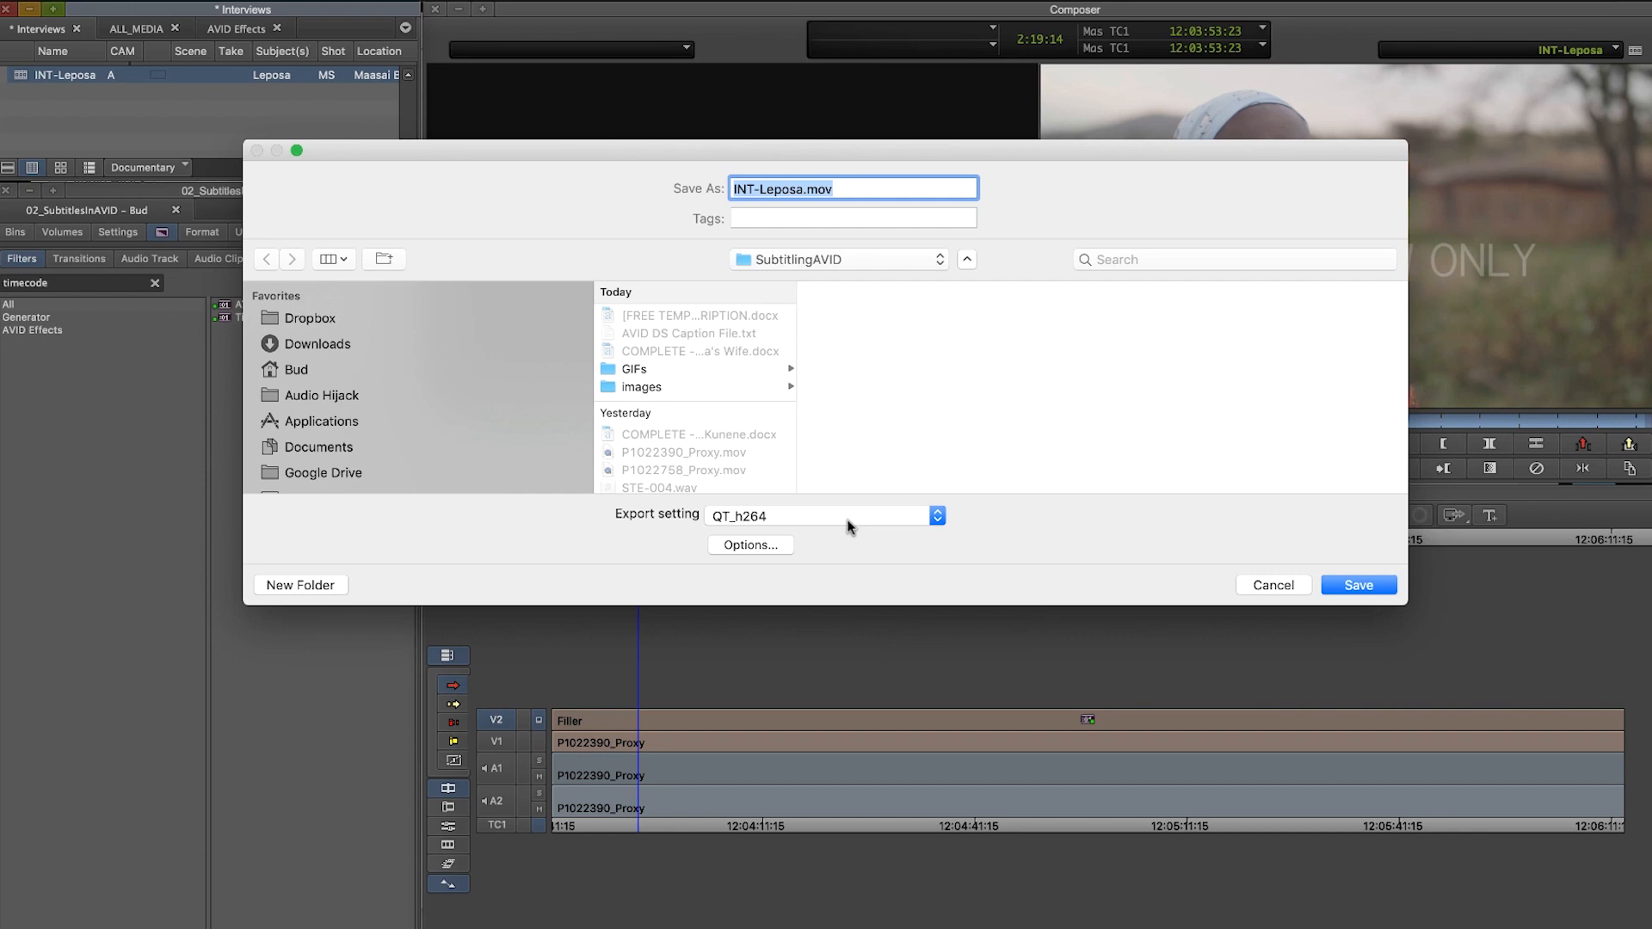
{"action": "left_click", "coordinate": [785, 547]}
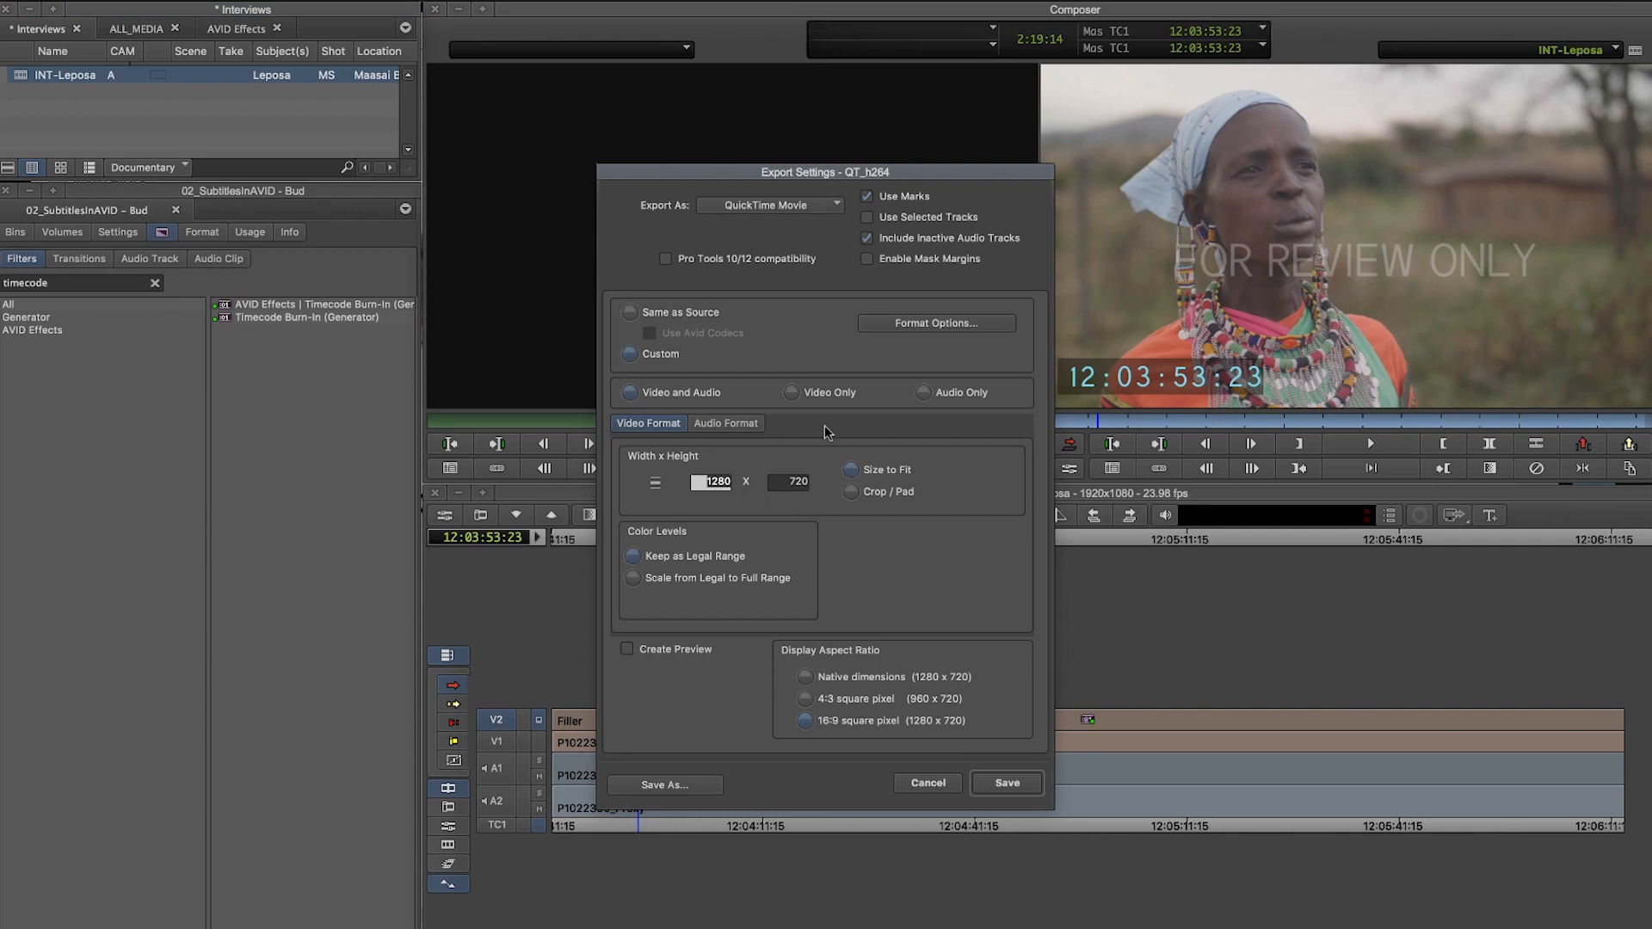
{"action": "left_click", "coordinate": [865, 238]}
{"action": "left_click", "coordinate": [920, 326]}
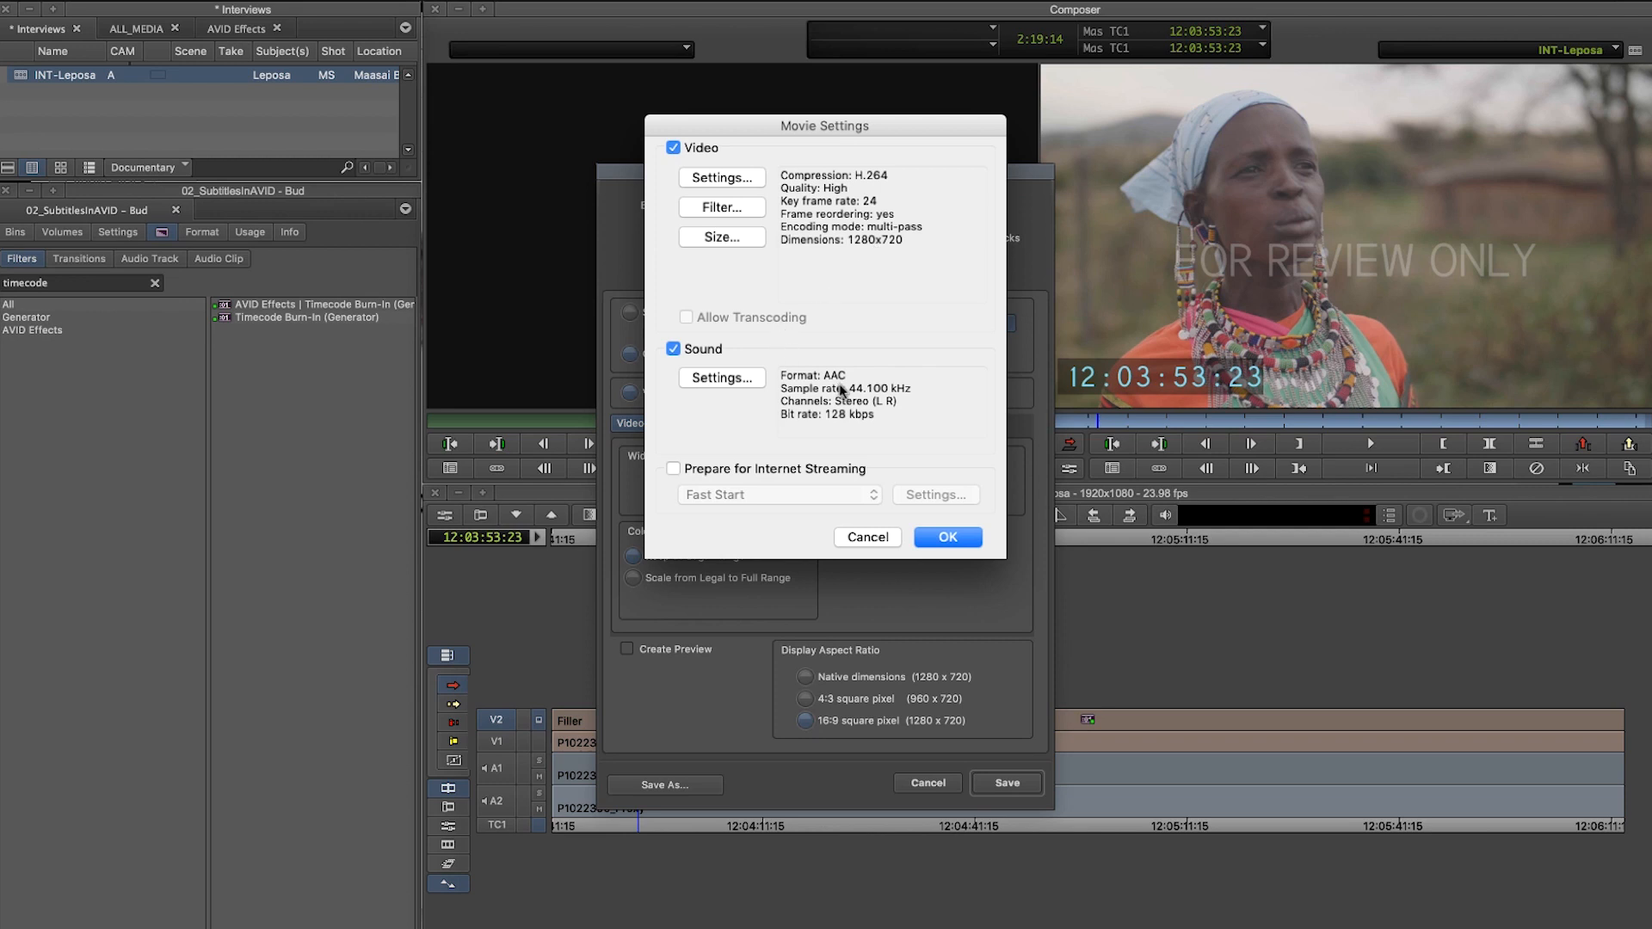
{"action": "left_click", "coordinate": [950, 536]}
{"action": "left_click", "coordinate": [647, 393]}
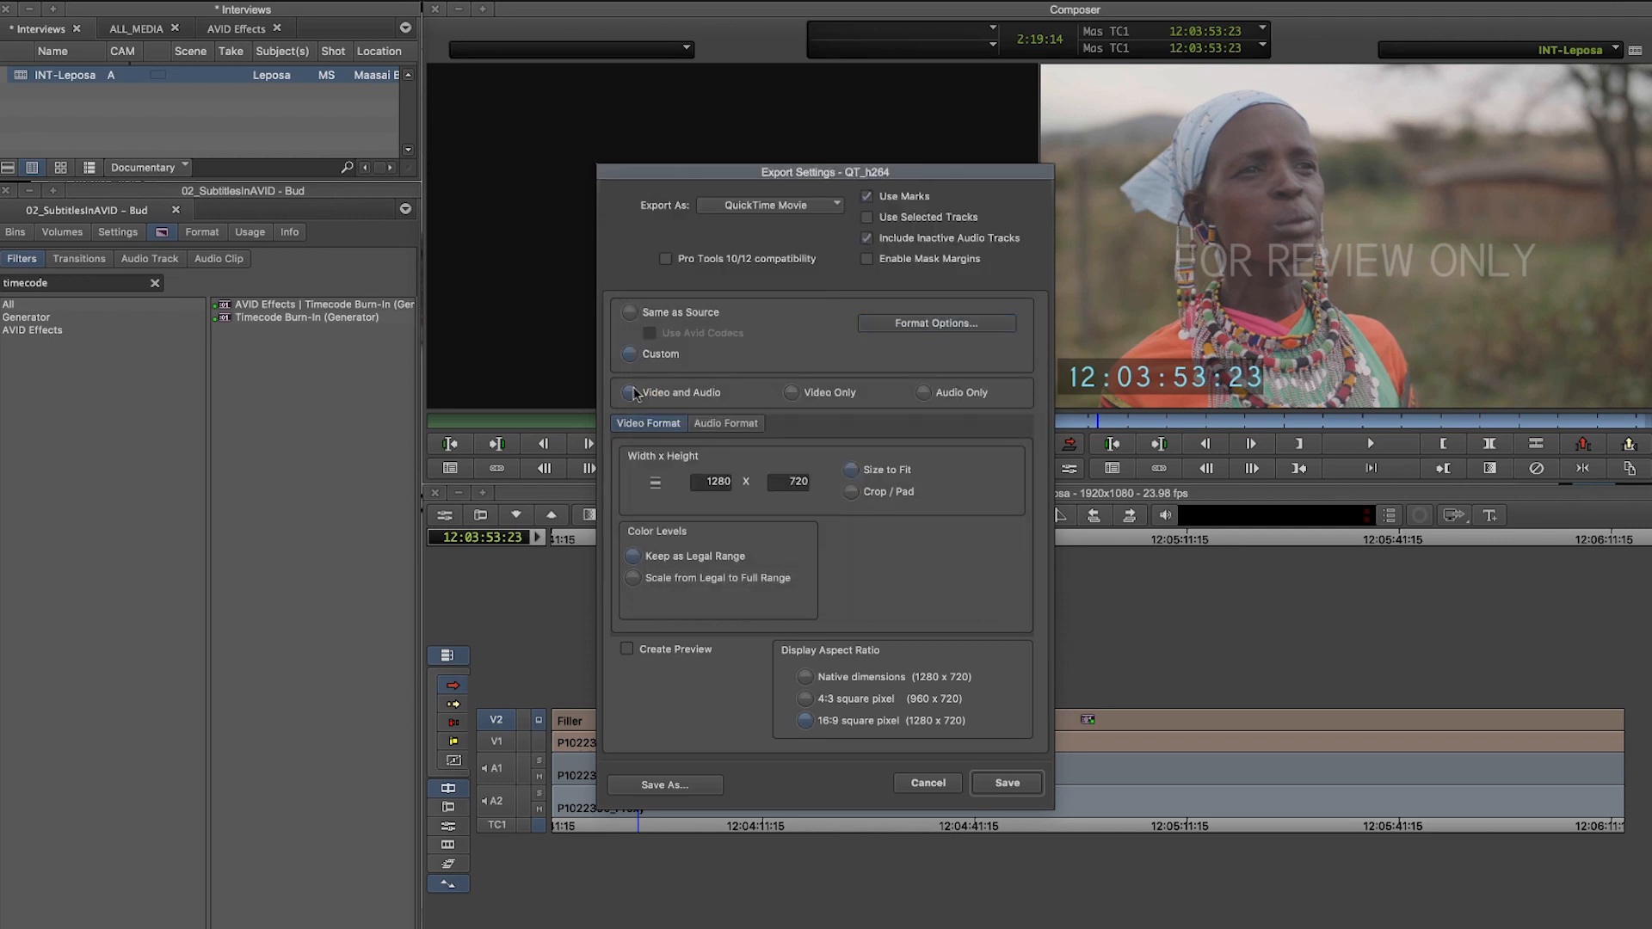
{"action": "left_click", "coordinate": [1013, 784]}
{"action": "key", "text": "Return"}
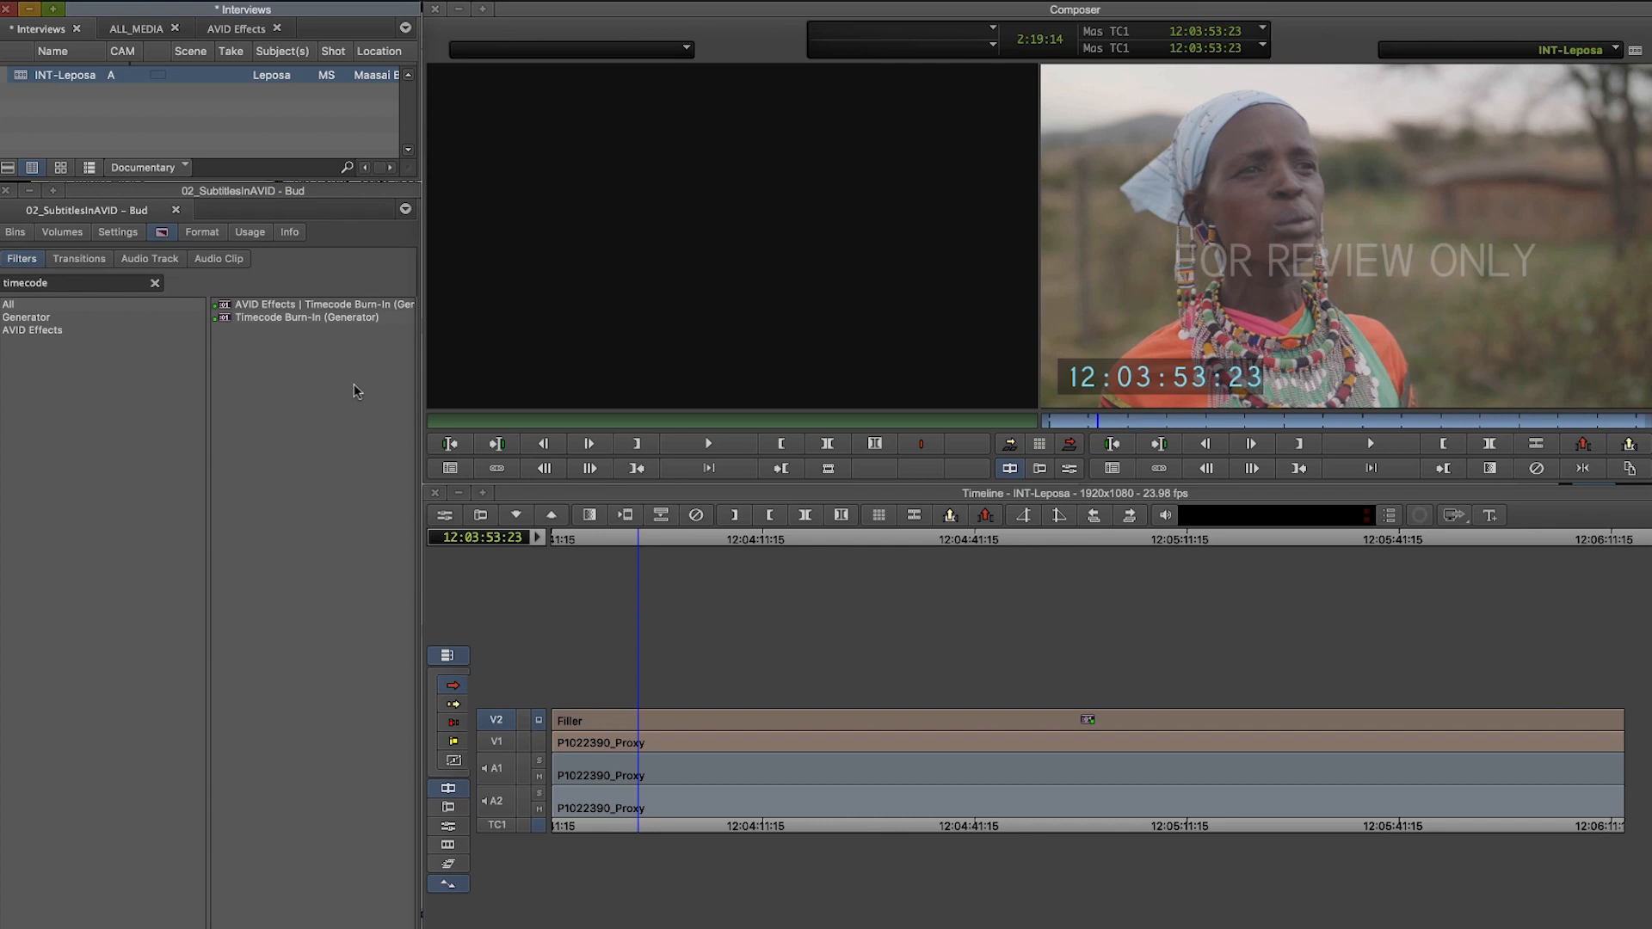
Step: Switch to Finder and preview the exported interview movie on the Desktop, checking its burned-in timecode and watermark
{"action": "key", "text": "super+Tab"}
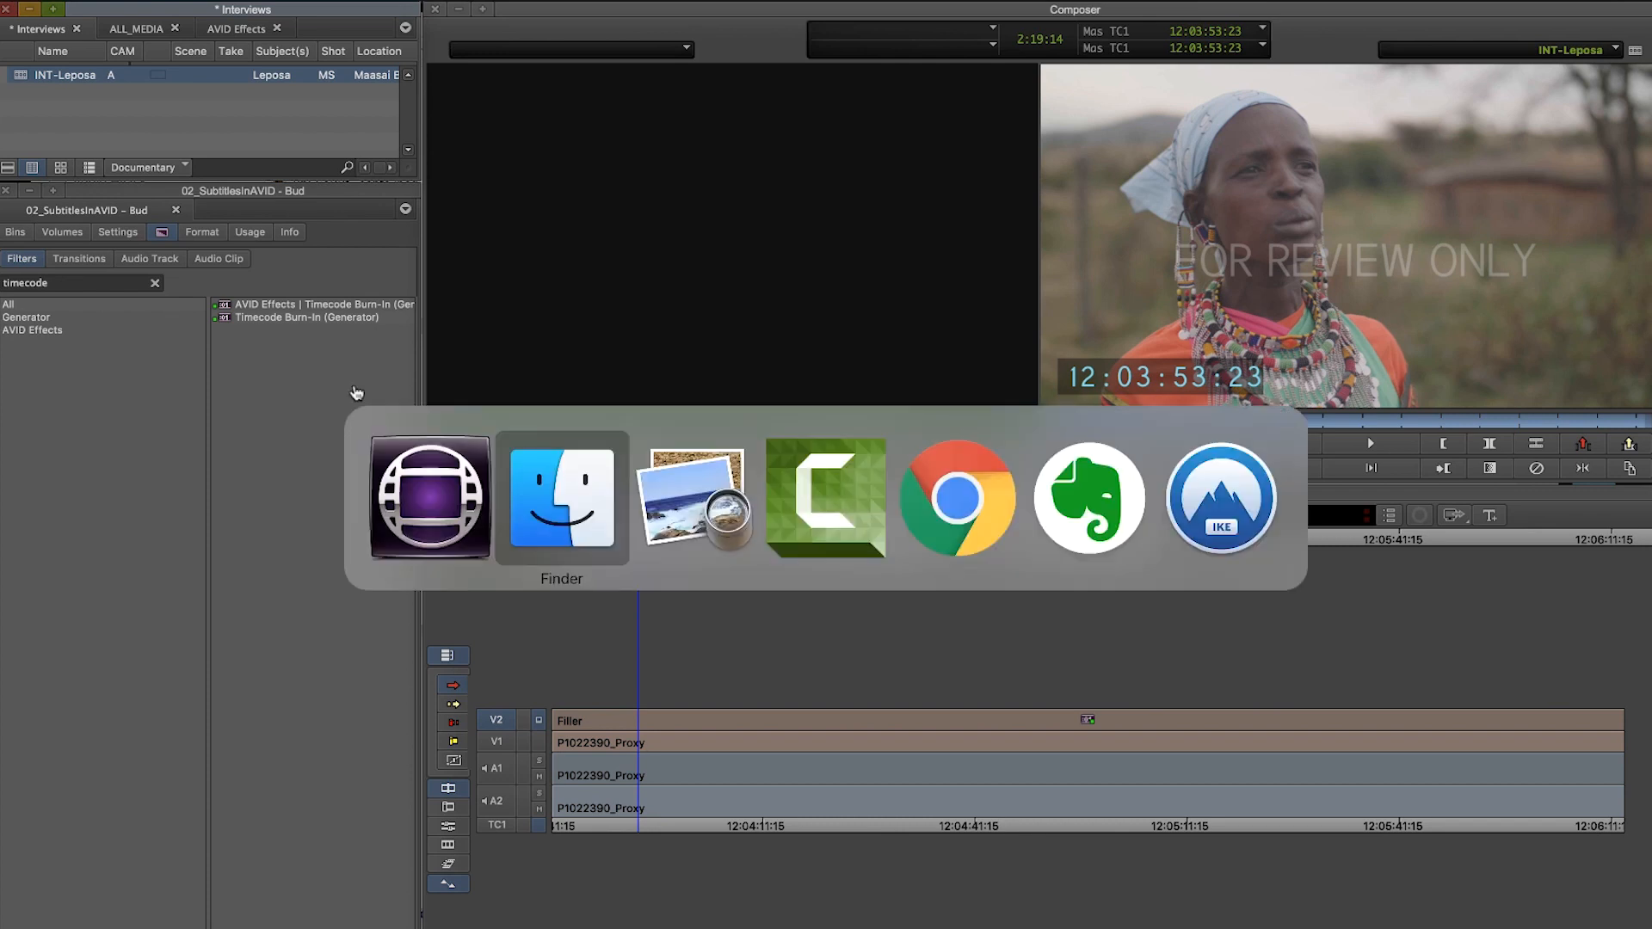
{"action": "key", "text": "space"}
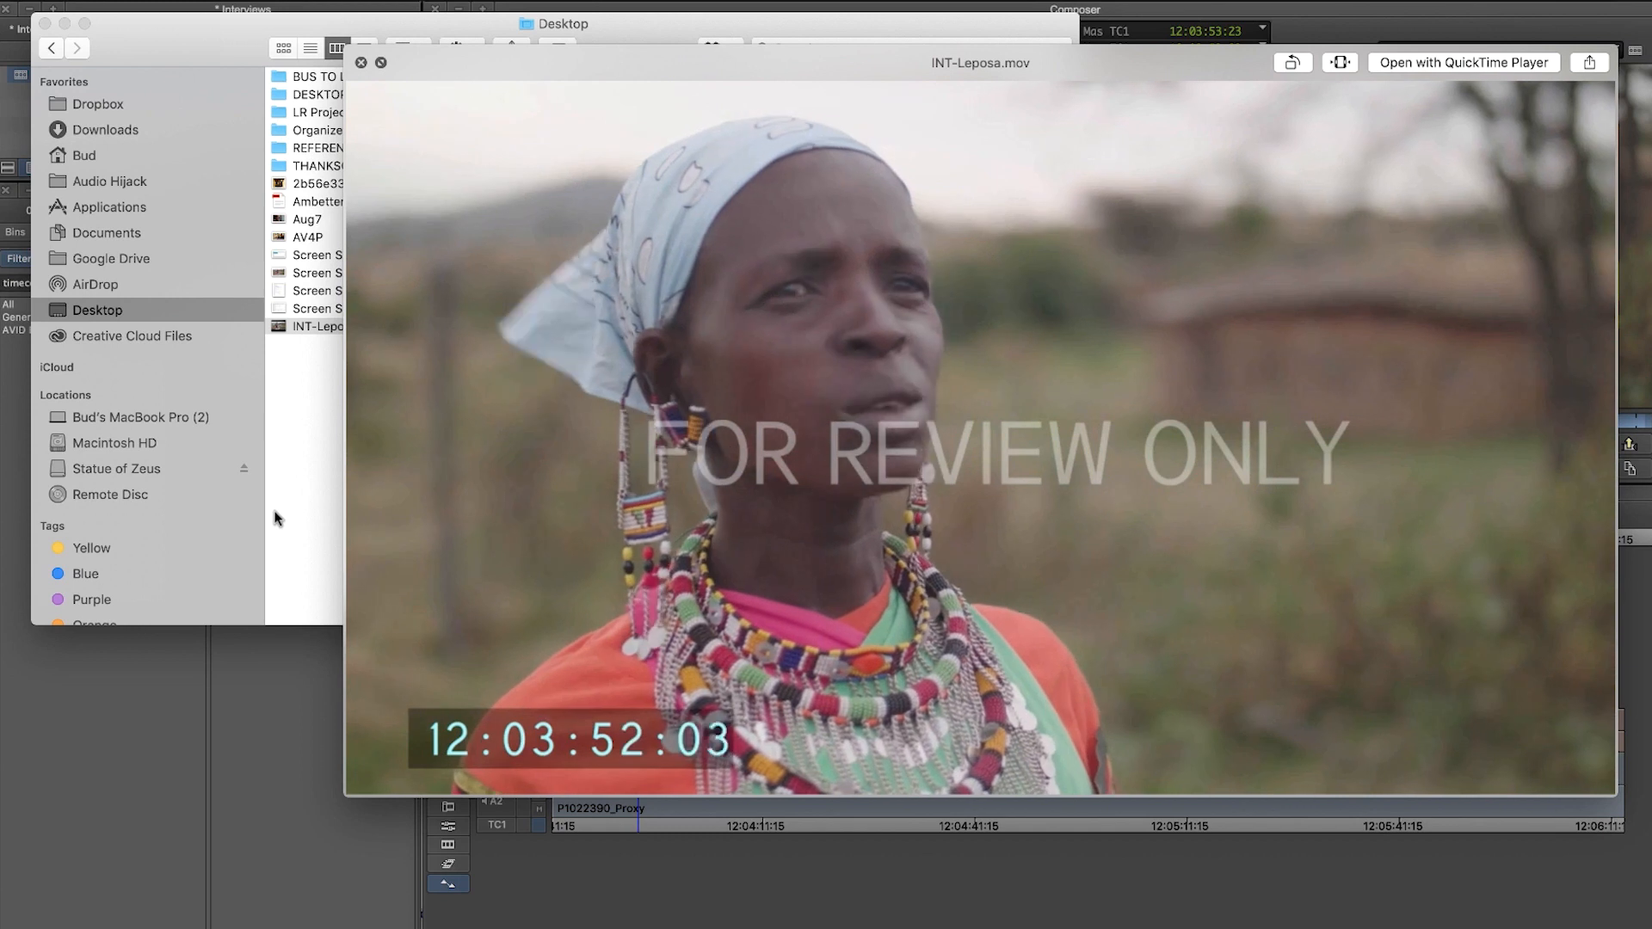
{"action": "key", "text": "space"}
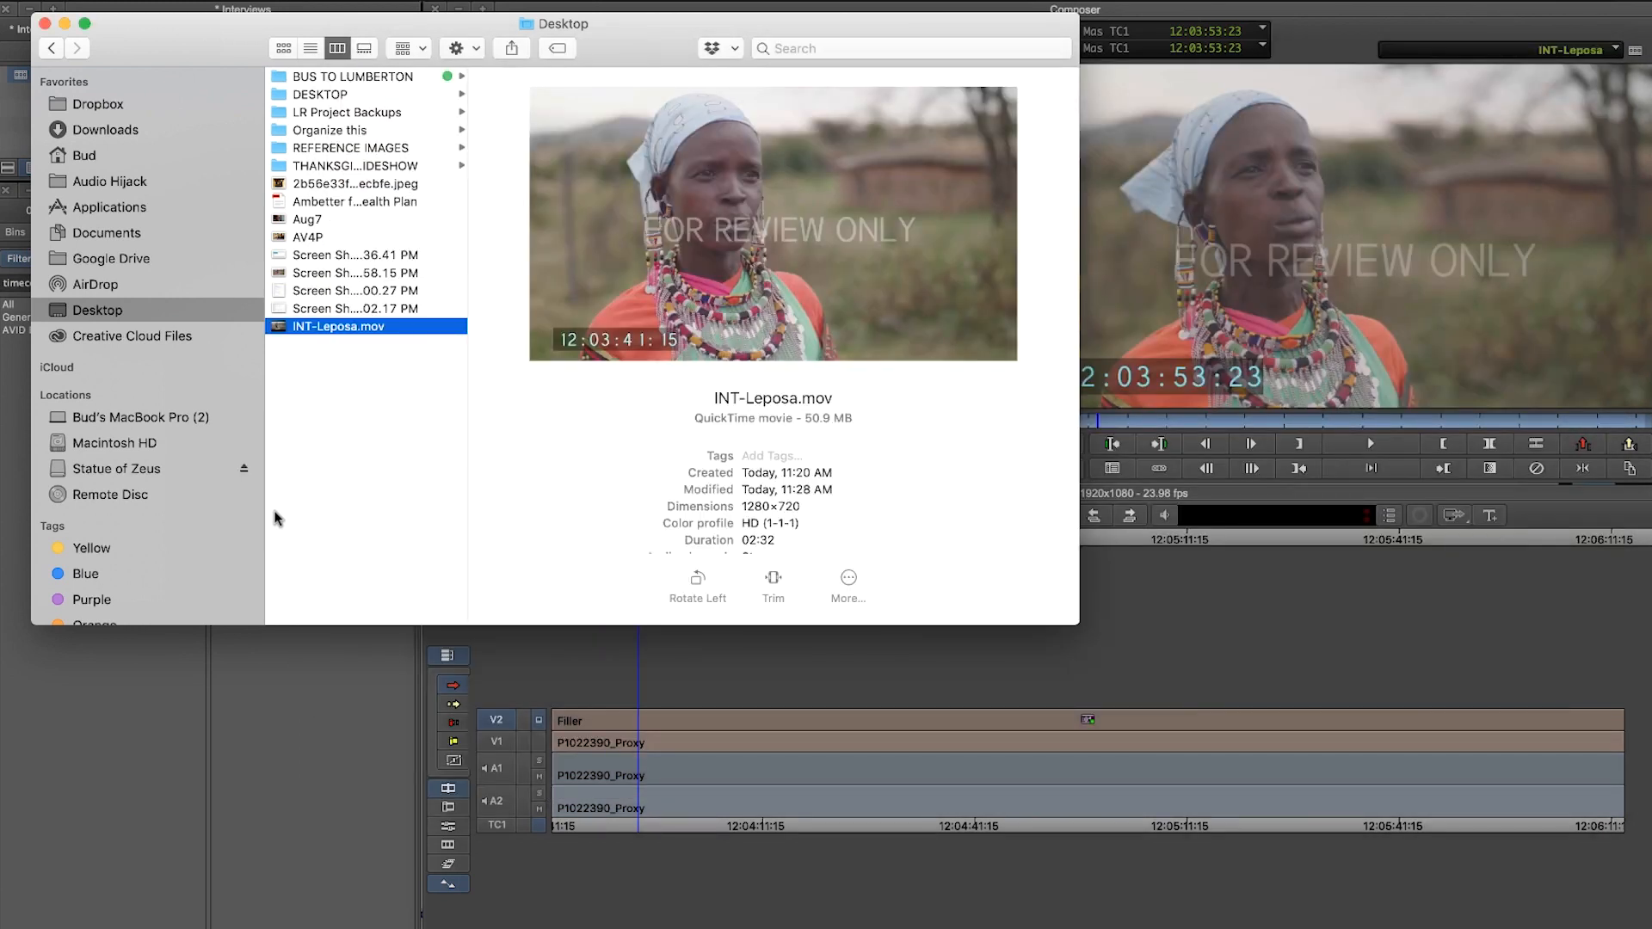
Step: Review the translation stage of the subtitling diagram in Preview and return to Avid Media Composer
{"action": "key", "text": "super+Tab"}
{"action": "key", "text": "super+Tab"}
{"action": "key", "text": "super+Tab"}
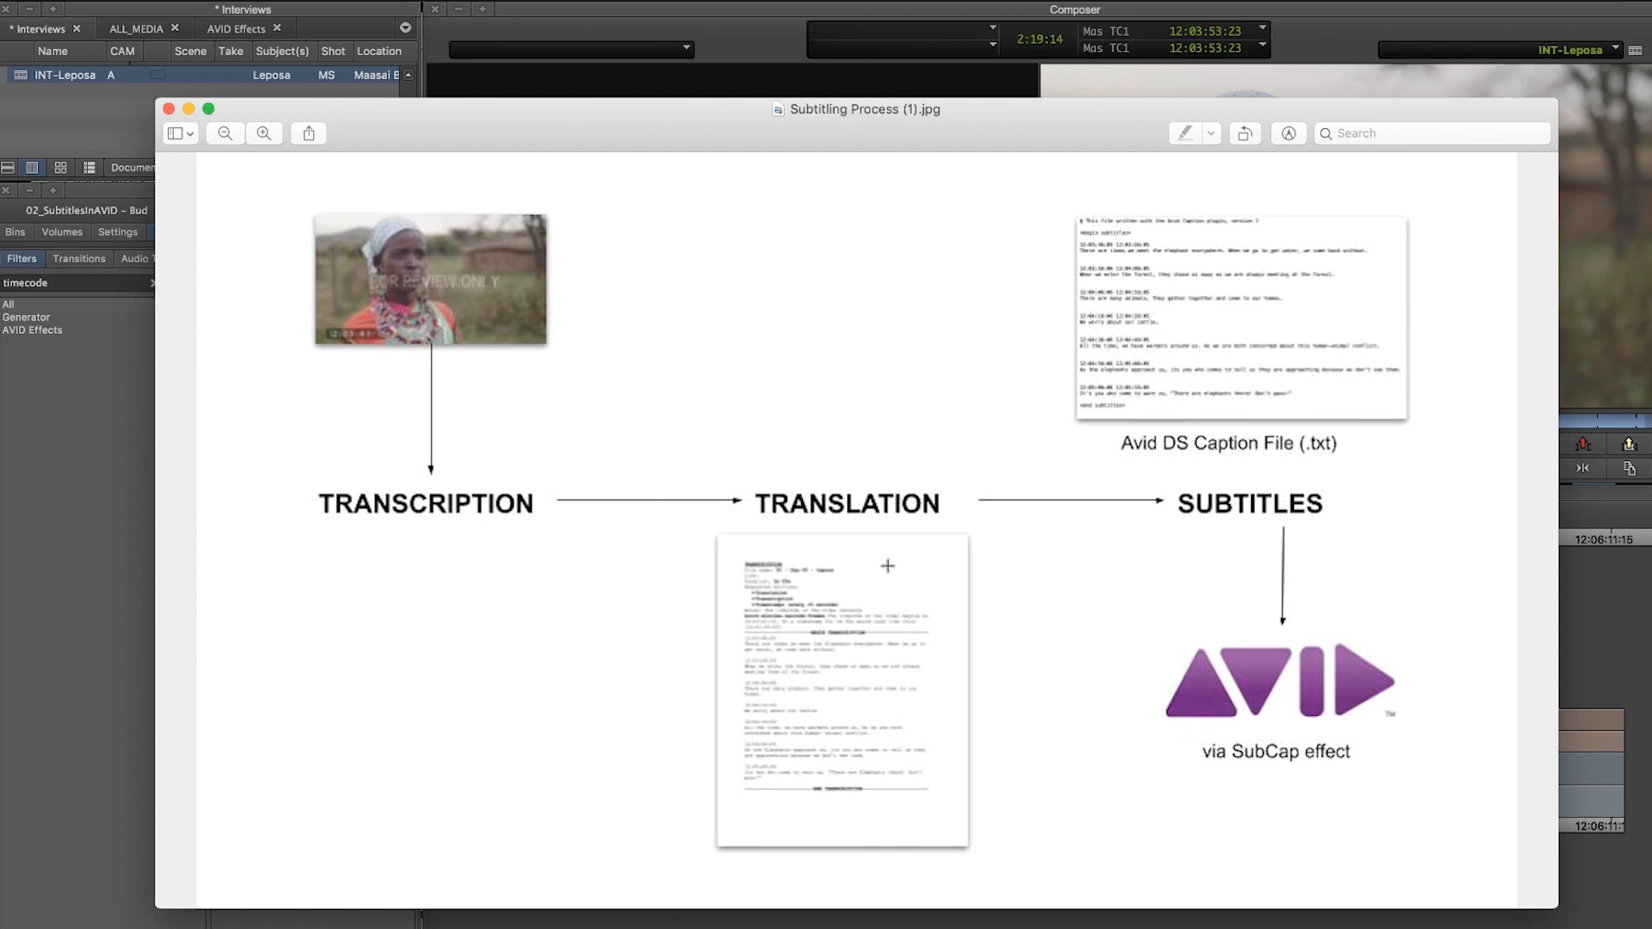
{"action": "key", "text": "super+Tab"}
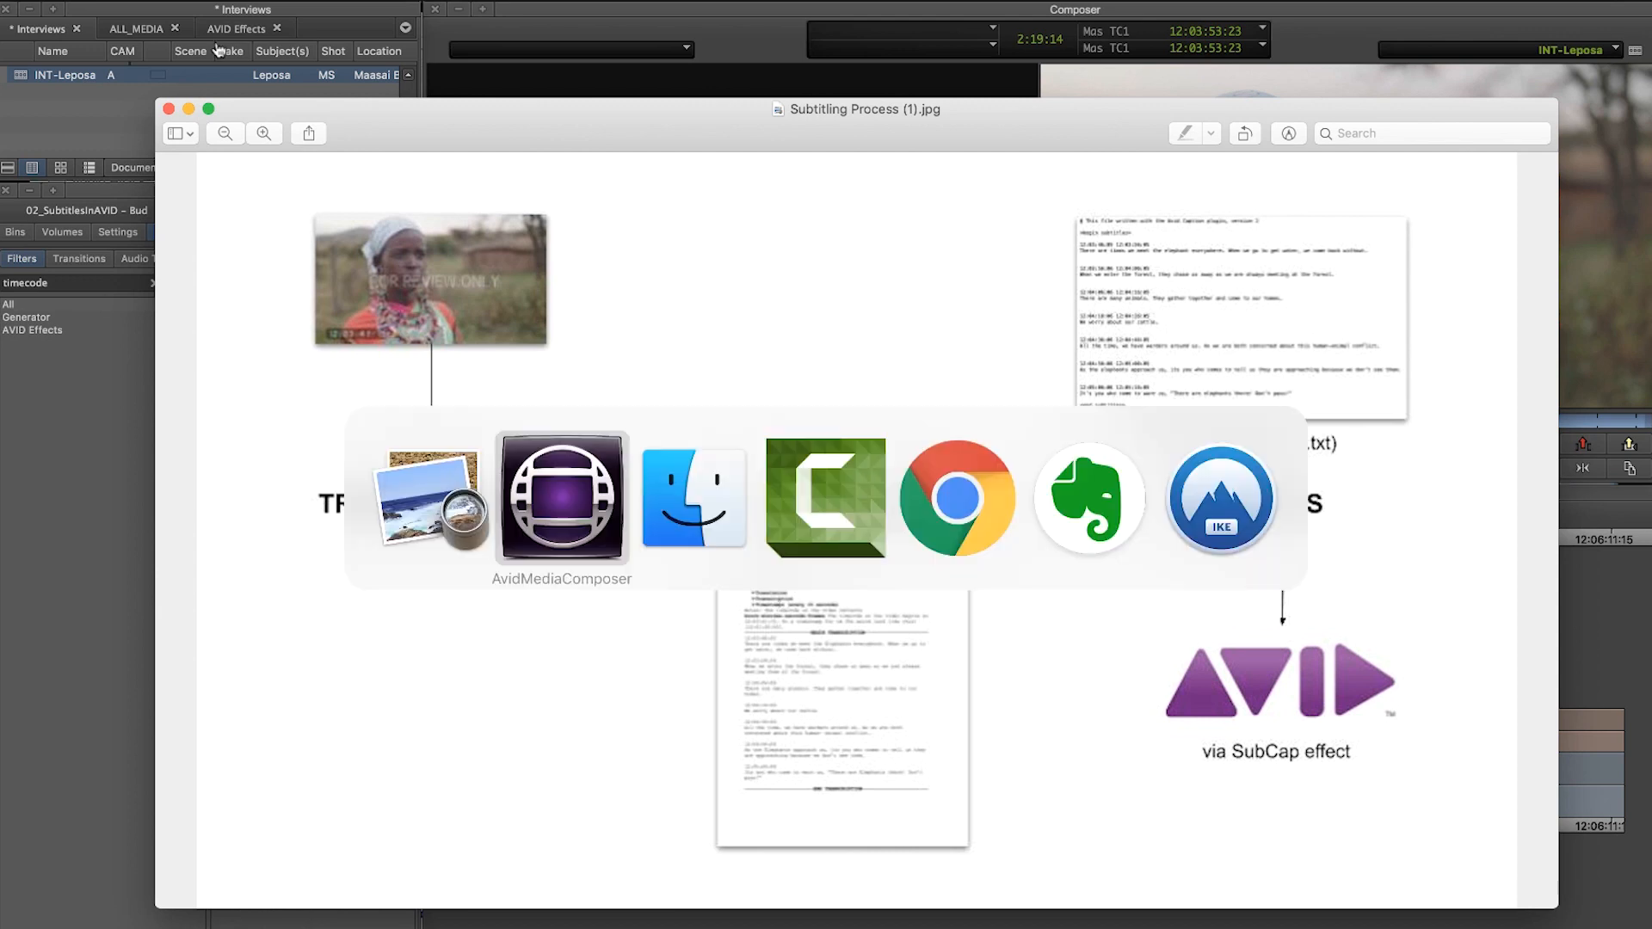
Step: Close the preview of the completed translation document in Finder and switch back to Avid Media Composer
{"action": "key", "text": "super+Tab"}
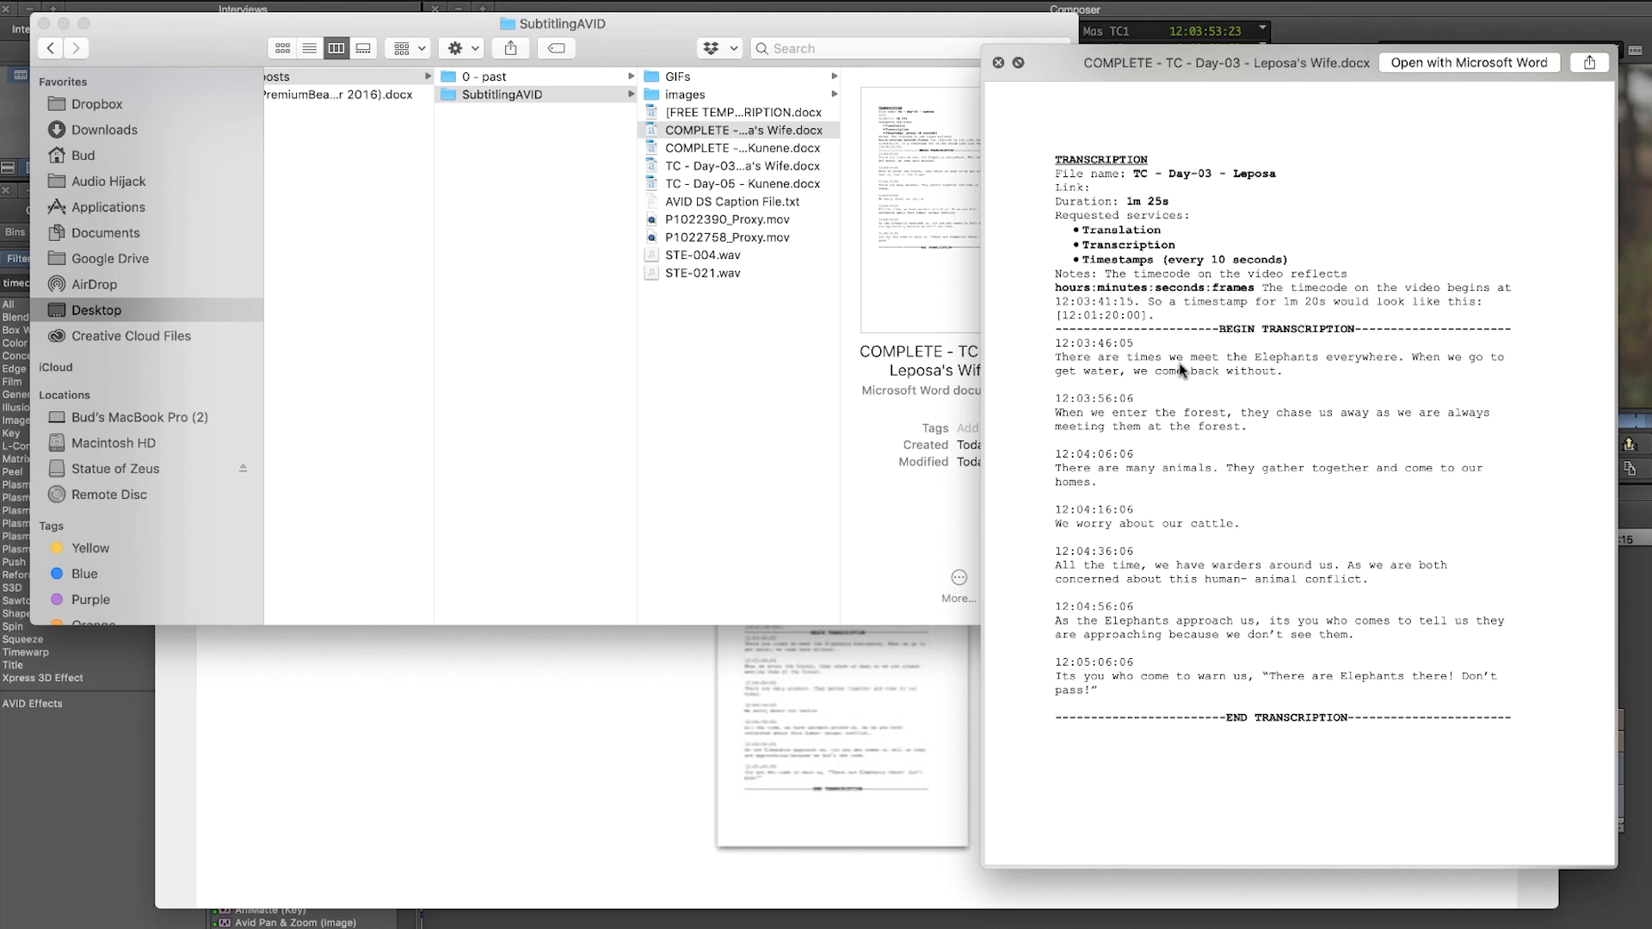
{"action": "key", "text": "space"}
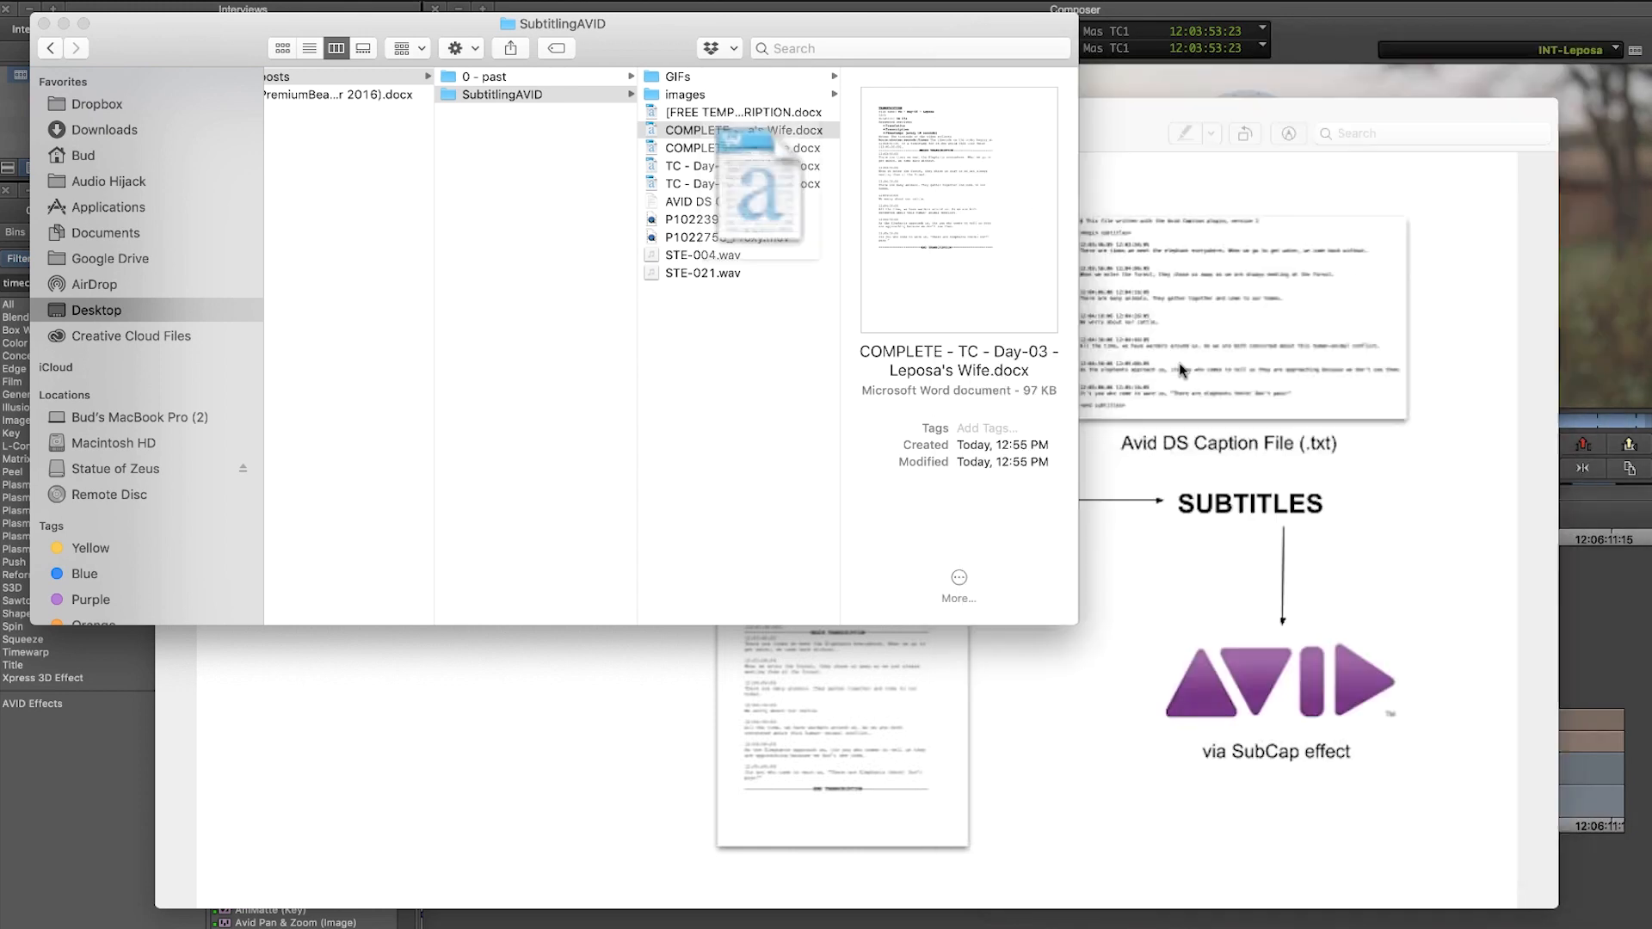
{"action": "key", "text": "super+Tab"}
{"action": "key", "text": "super+Tab"}
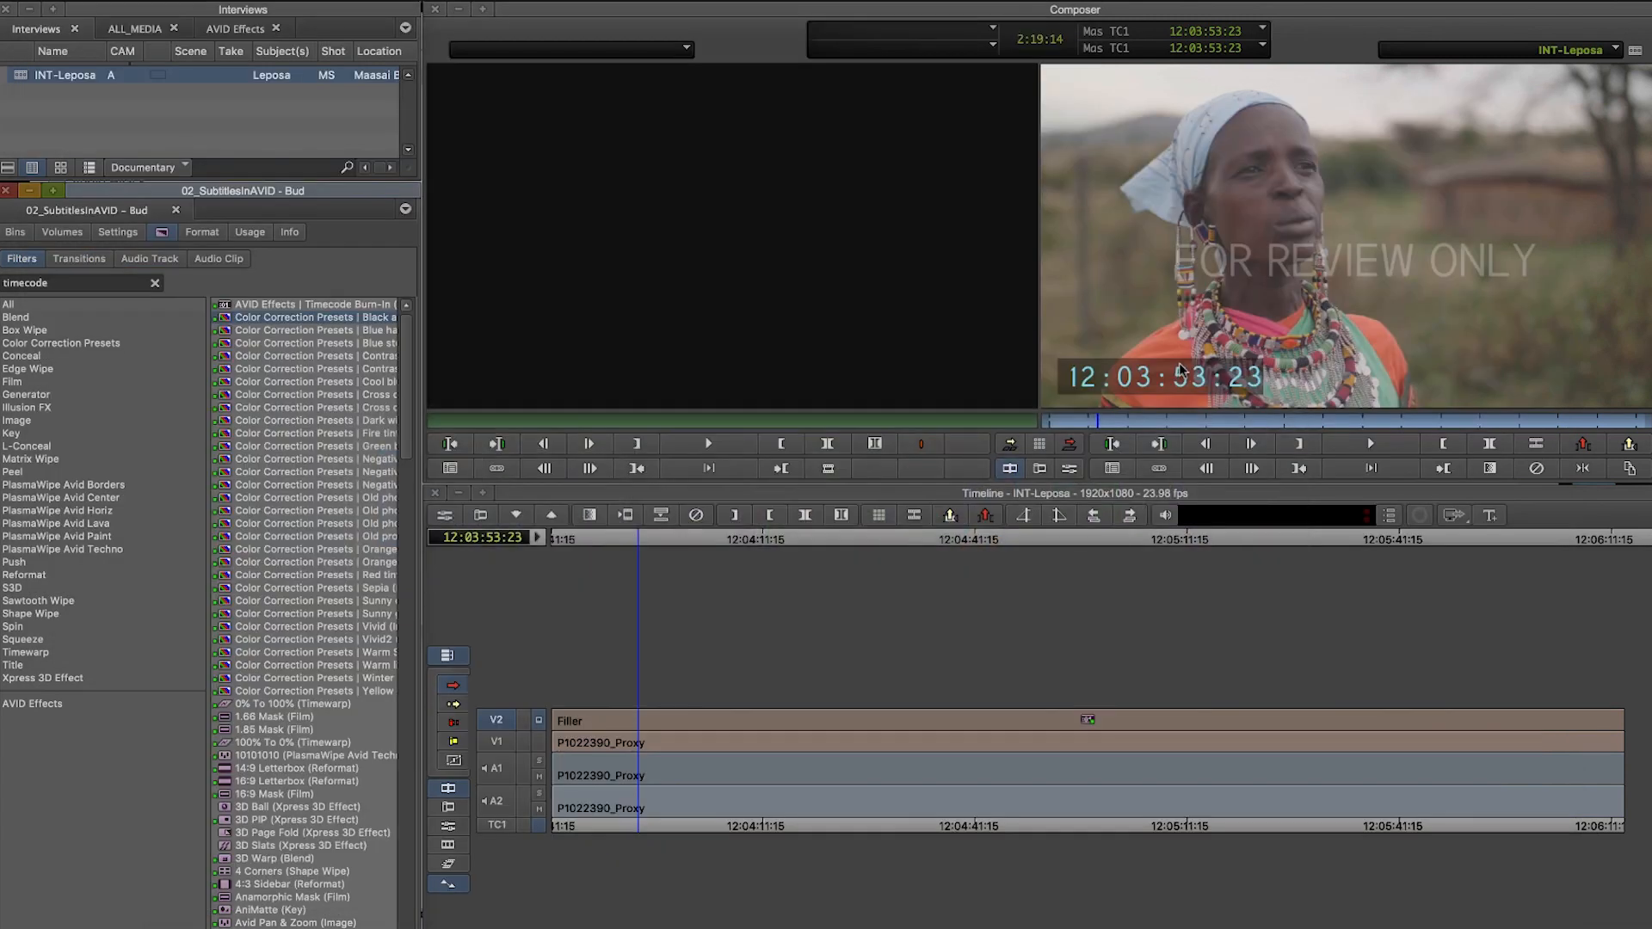
Step: Mute the review effect clip on track V2 of the interview sequence
{"action": "left_click", "coordinate": [591, 720]}
{"action": "right_click", "coordinate": [605, 722]}
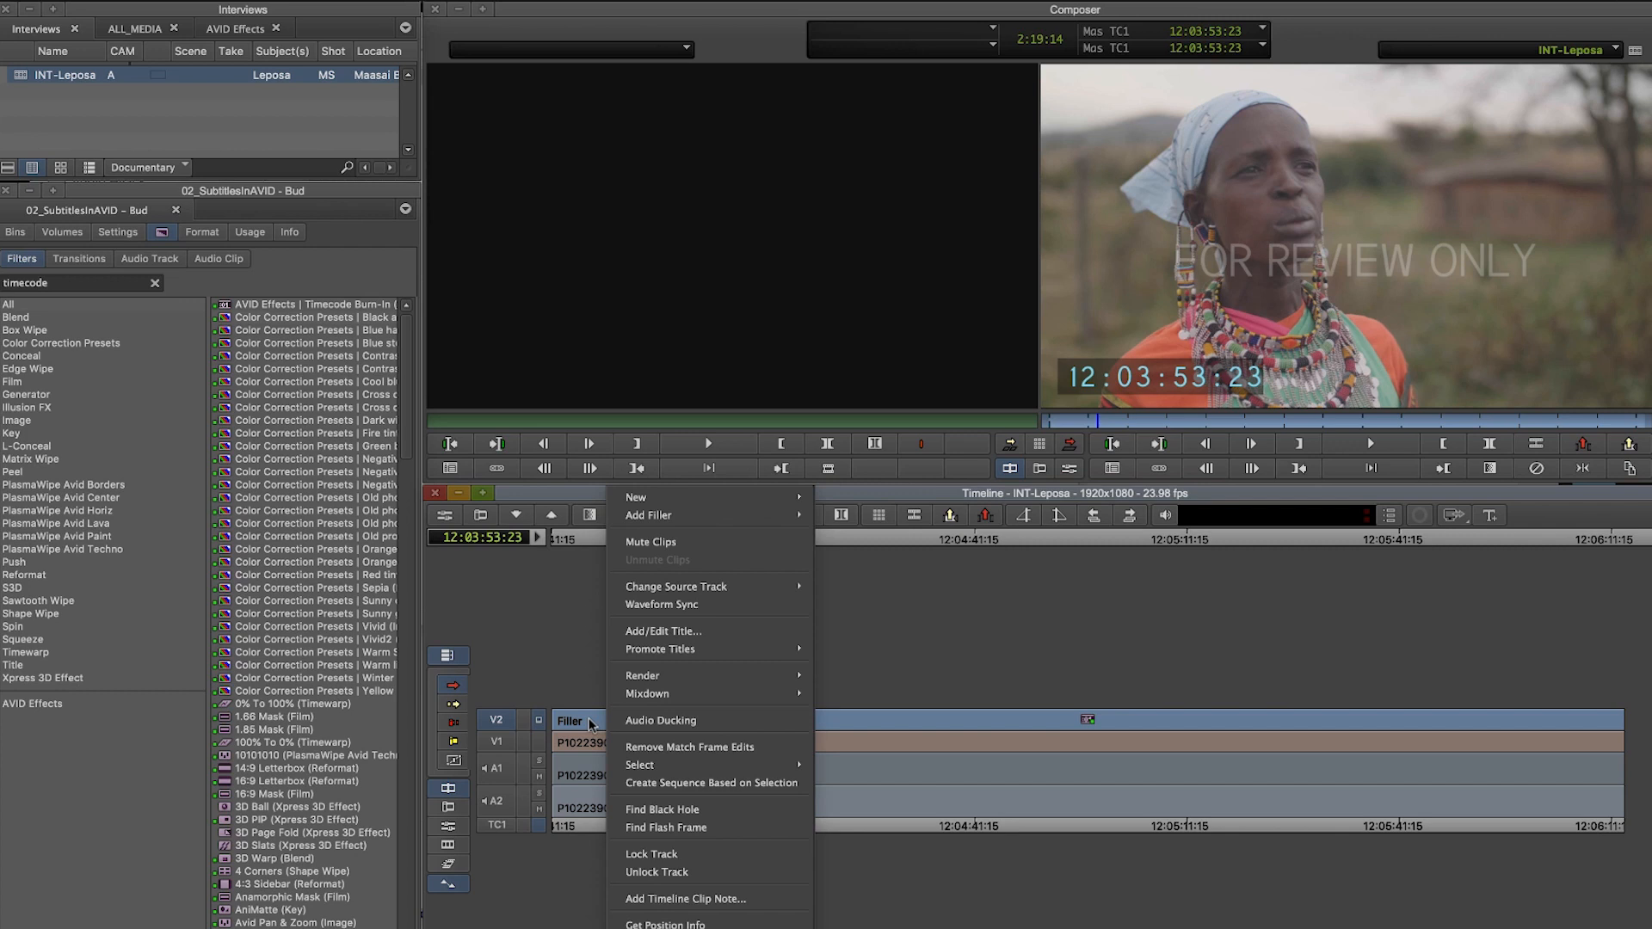
{"action": "left_click", "coordinate": [653, 542]}
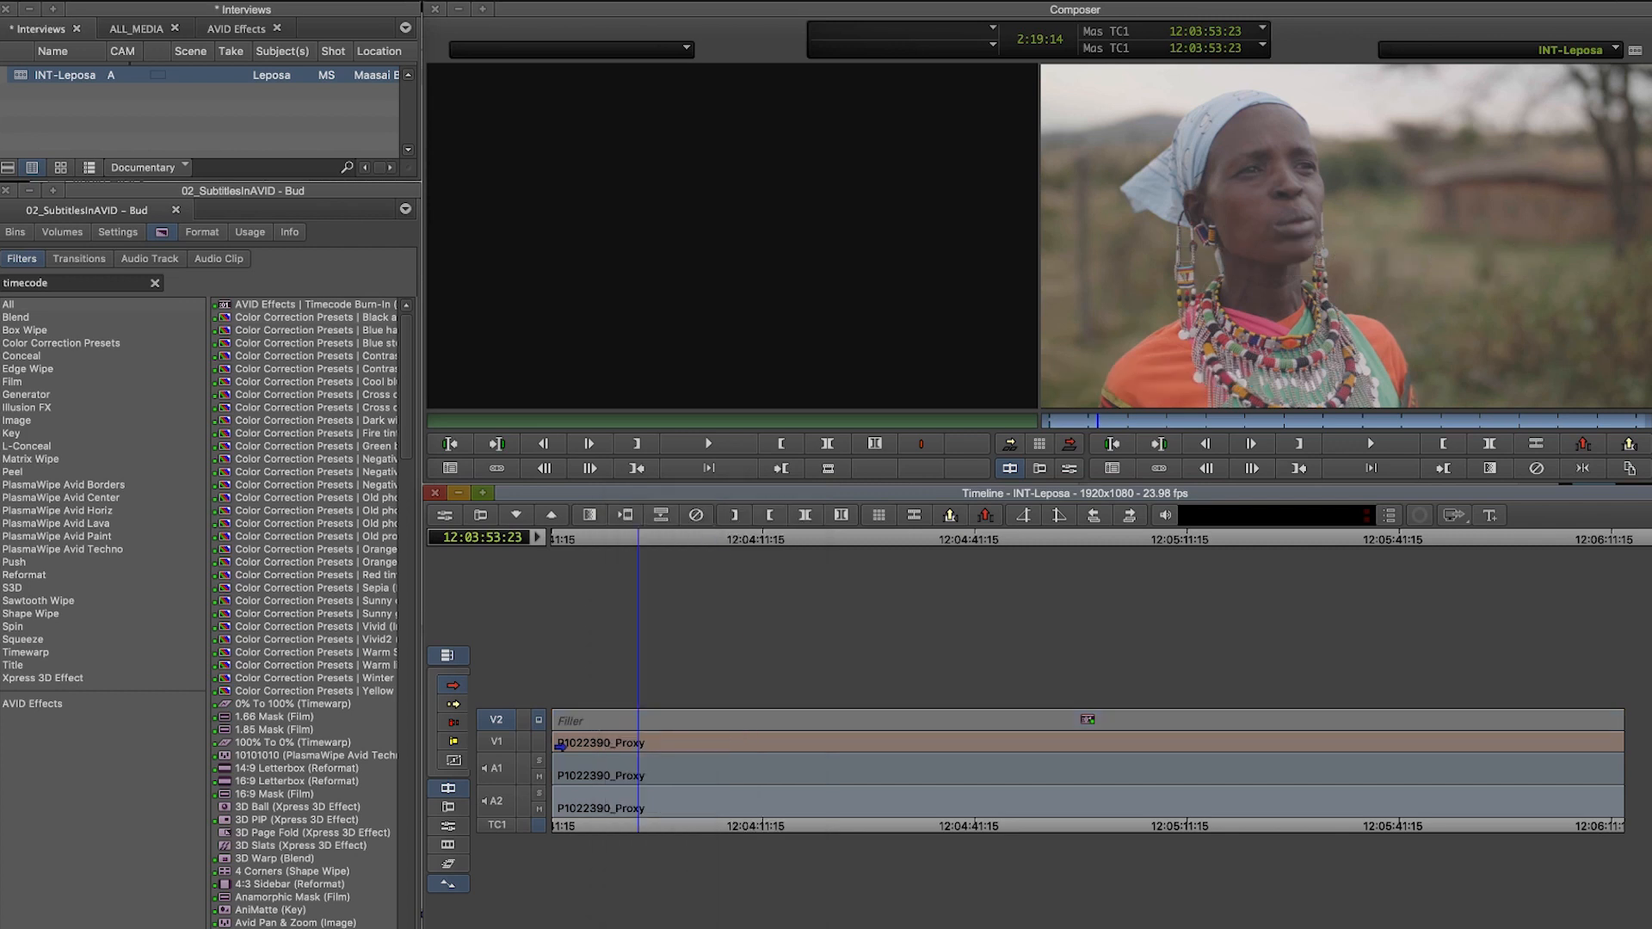
Step: Add video track V3 to the interview sequence and apply the SubCap generator effect to it
{"action": "key", "text": "ctrl+y"}
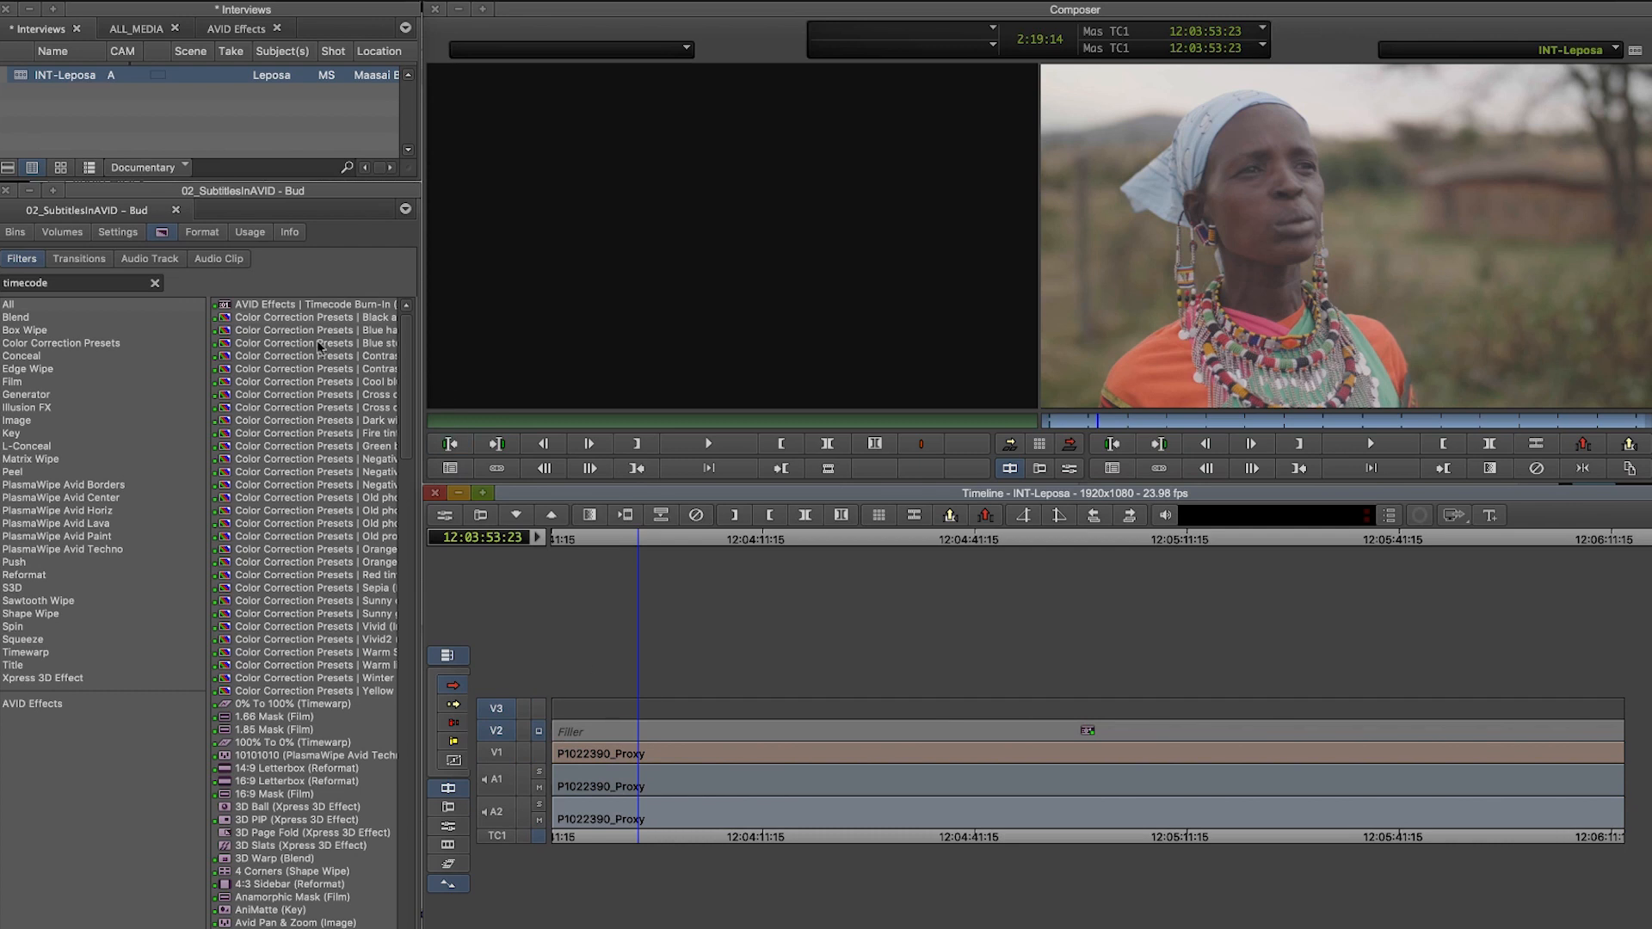
{"action": "left_click", "coordinate": [106, 278]}
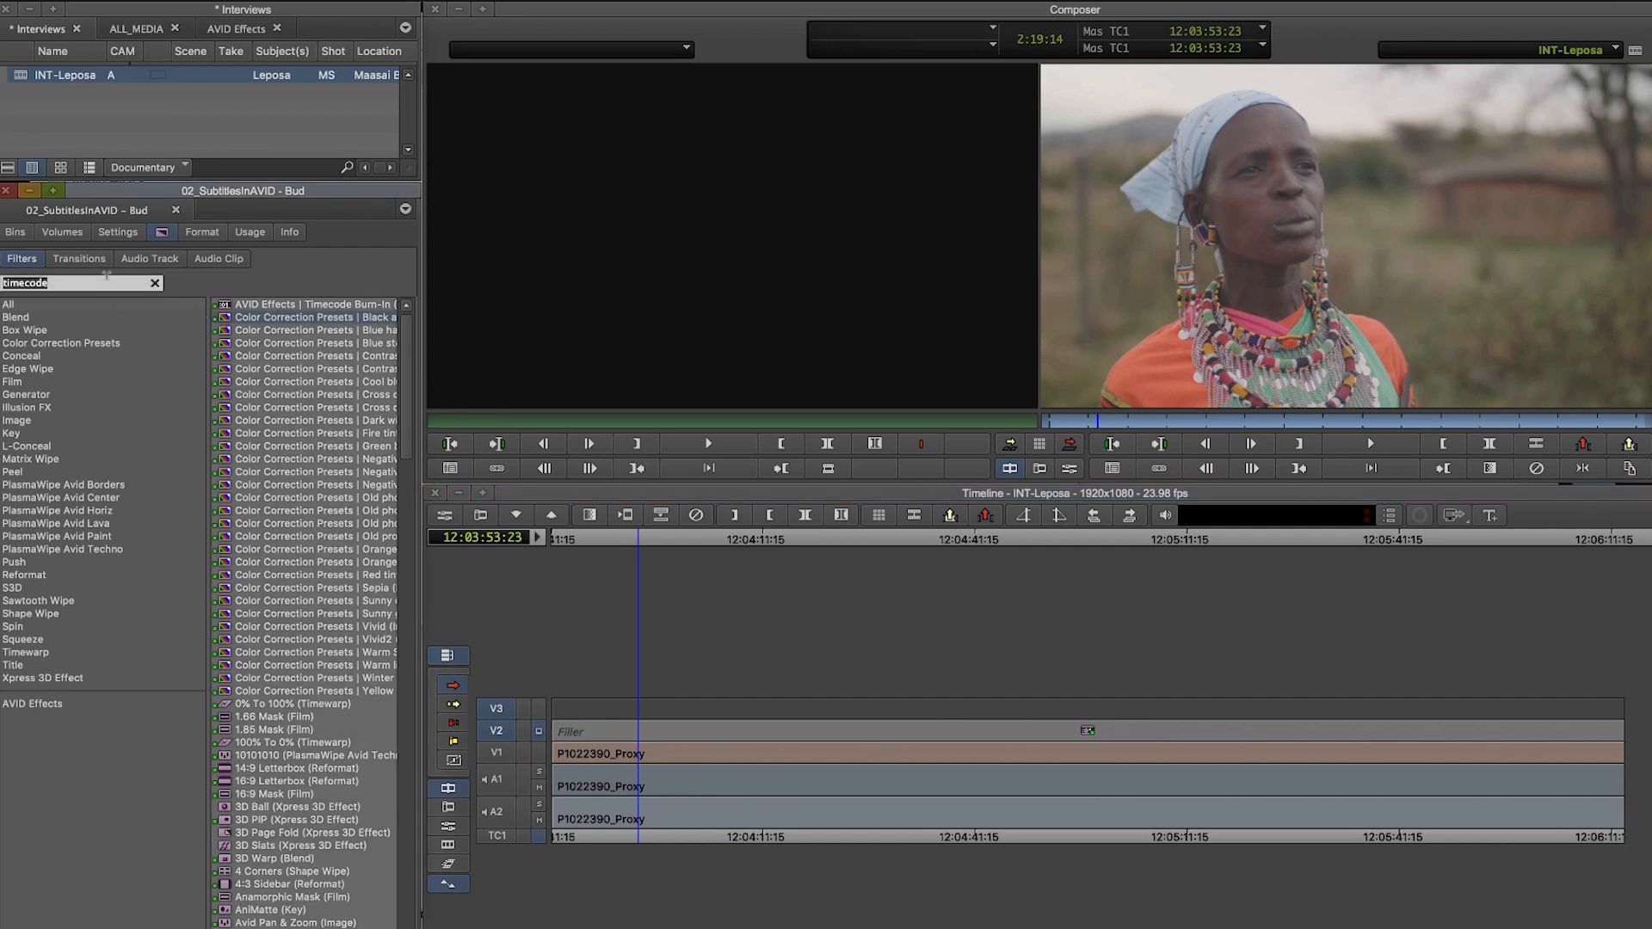
{"action": "type", "text": "subcap"}
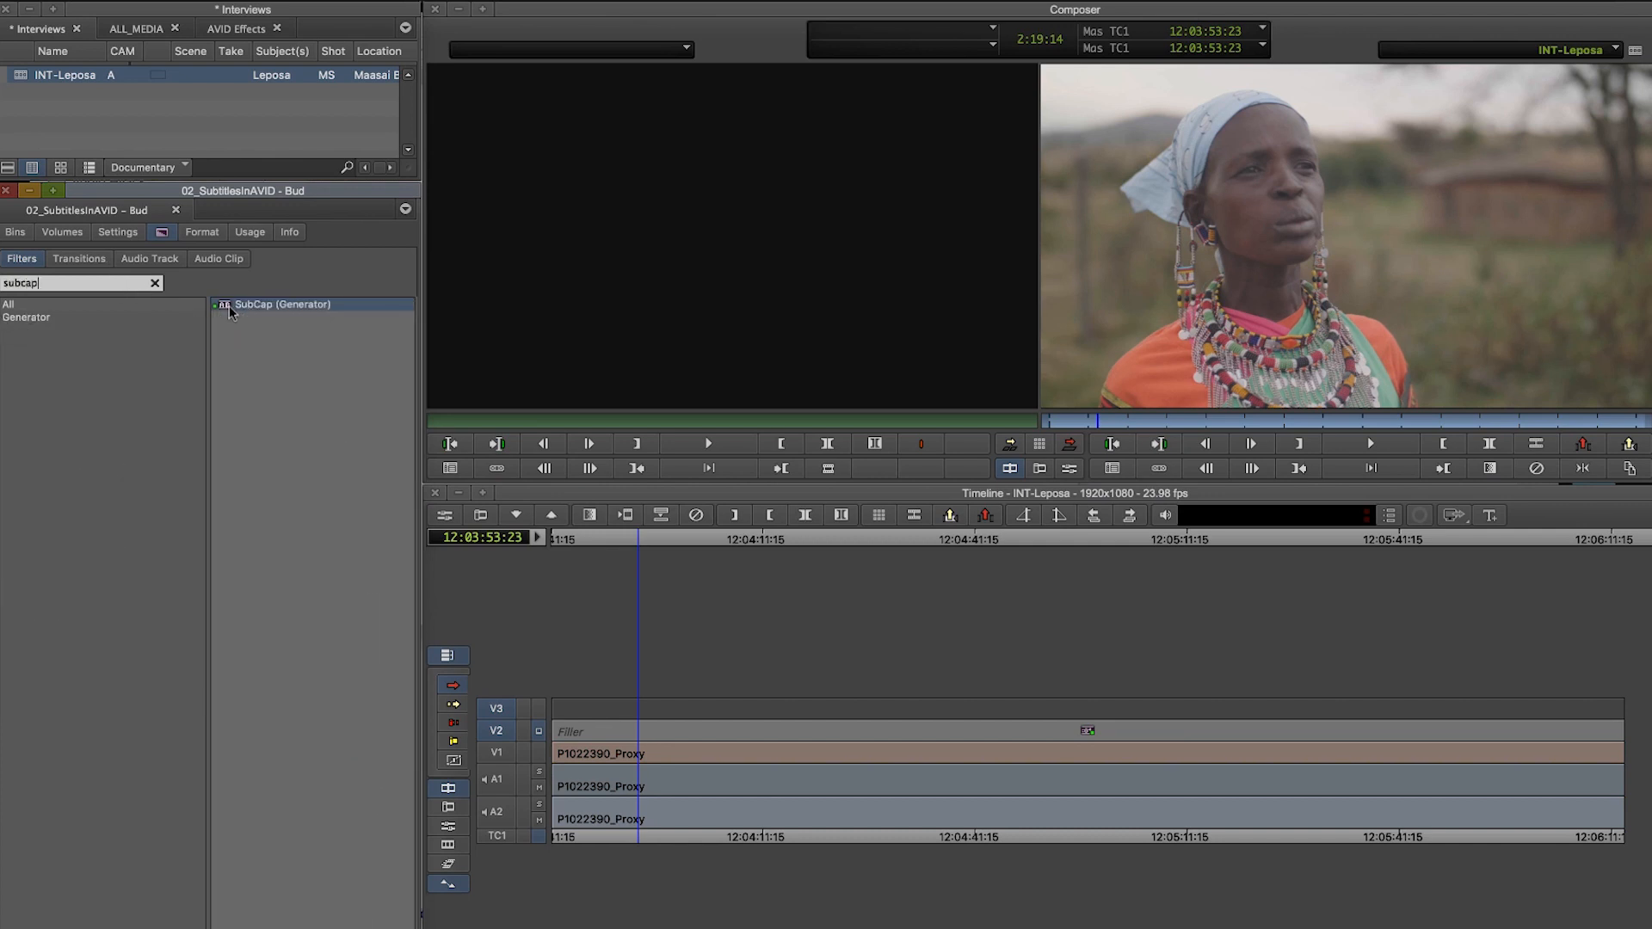
{"action": "left_click_drag", "start_coordinate": [229, 306], "coordinate": [576, 708]}
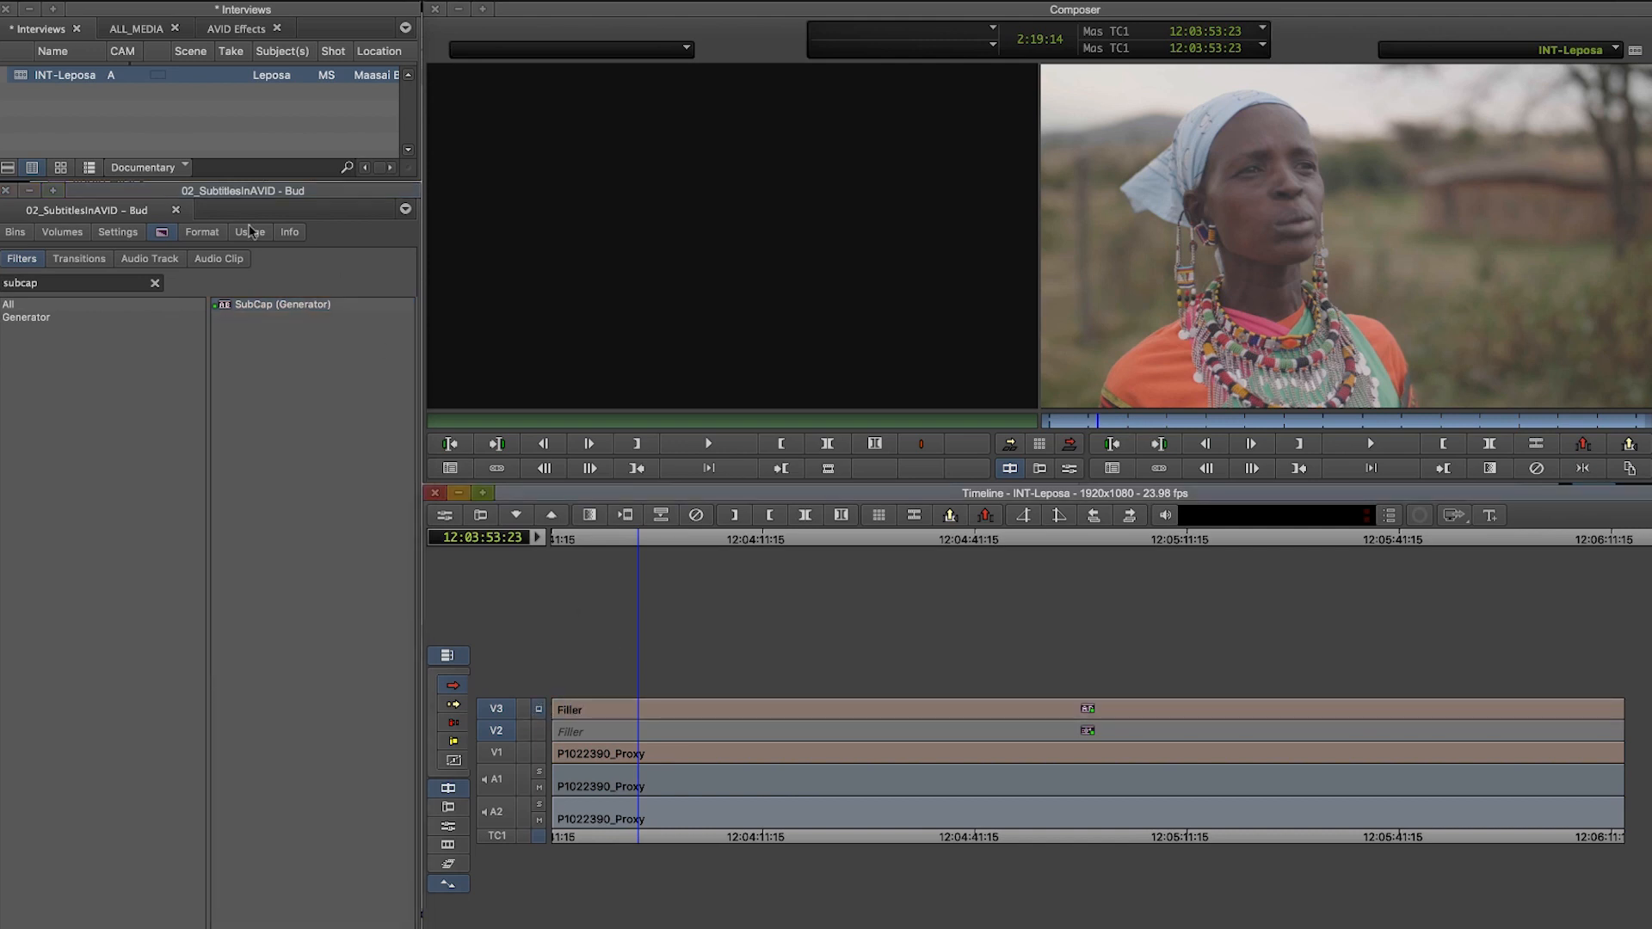
Step: Export the SubCap effect's caption data to the Desktop as an Avid DS Caption File (*.txt) named Maasai Interview
{"action": "left_click", "coordinate": [447, 516]}
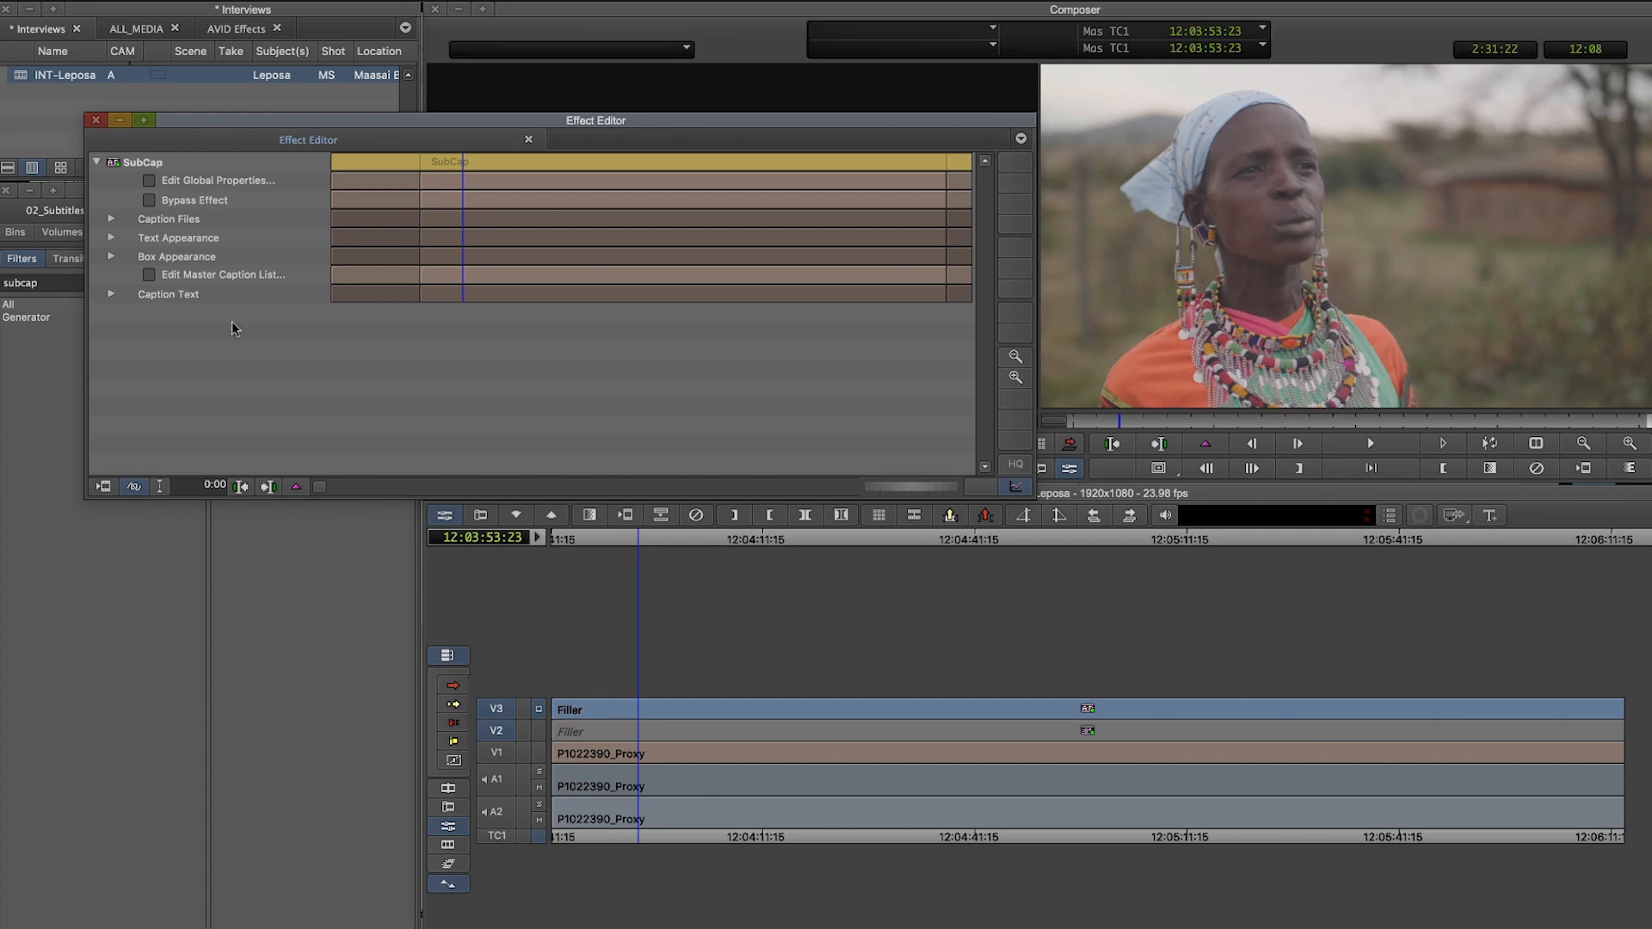
{"action": "left_click", "coordinate": [111, 220]}
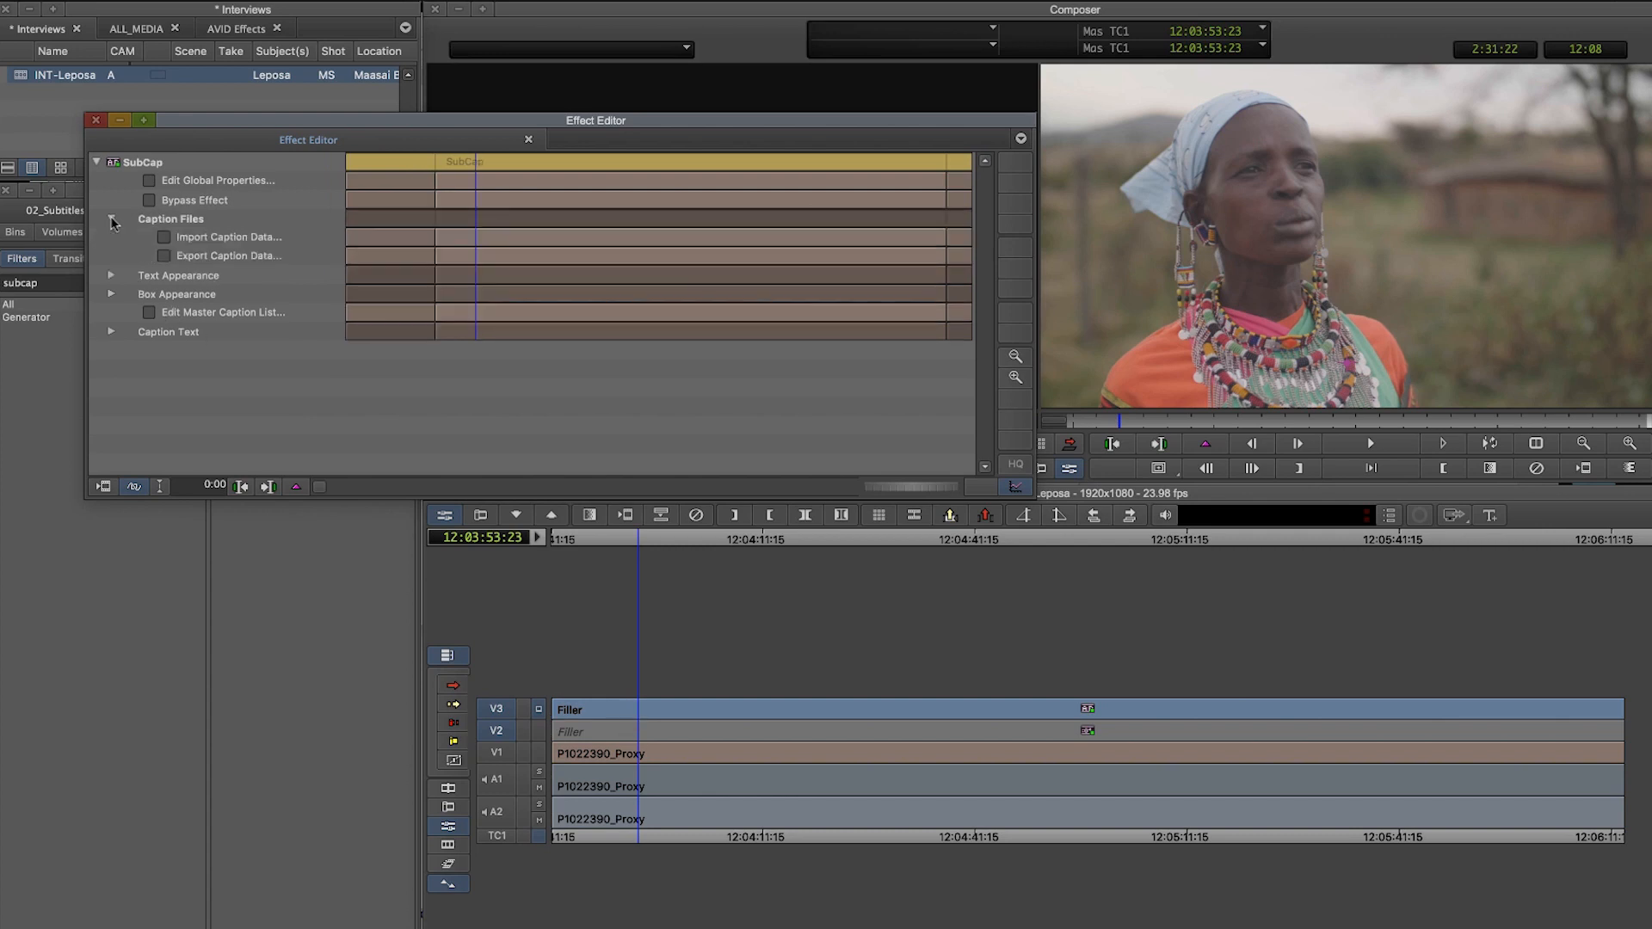
{"action": "left_click", "coordinate": [164, 255]}
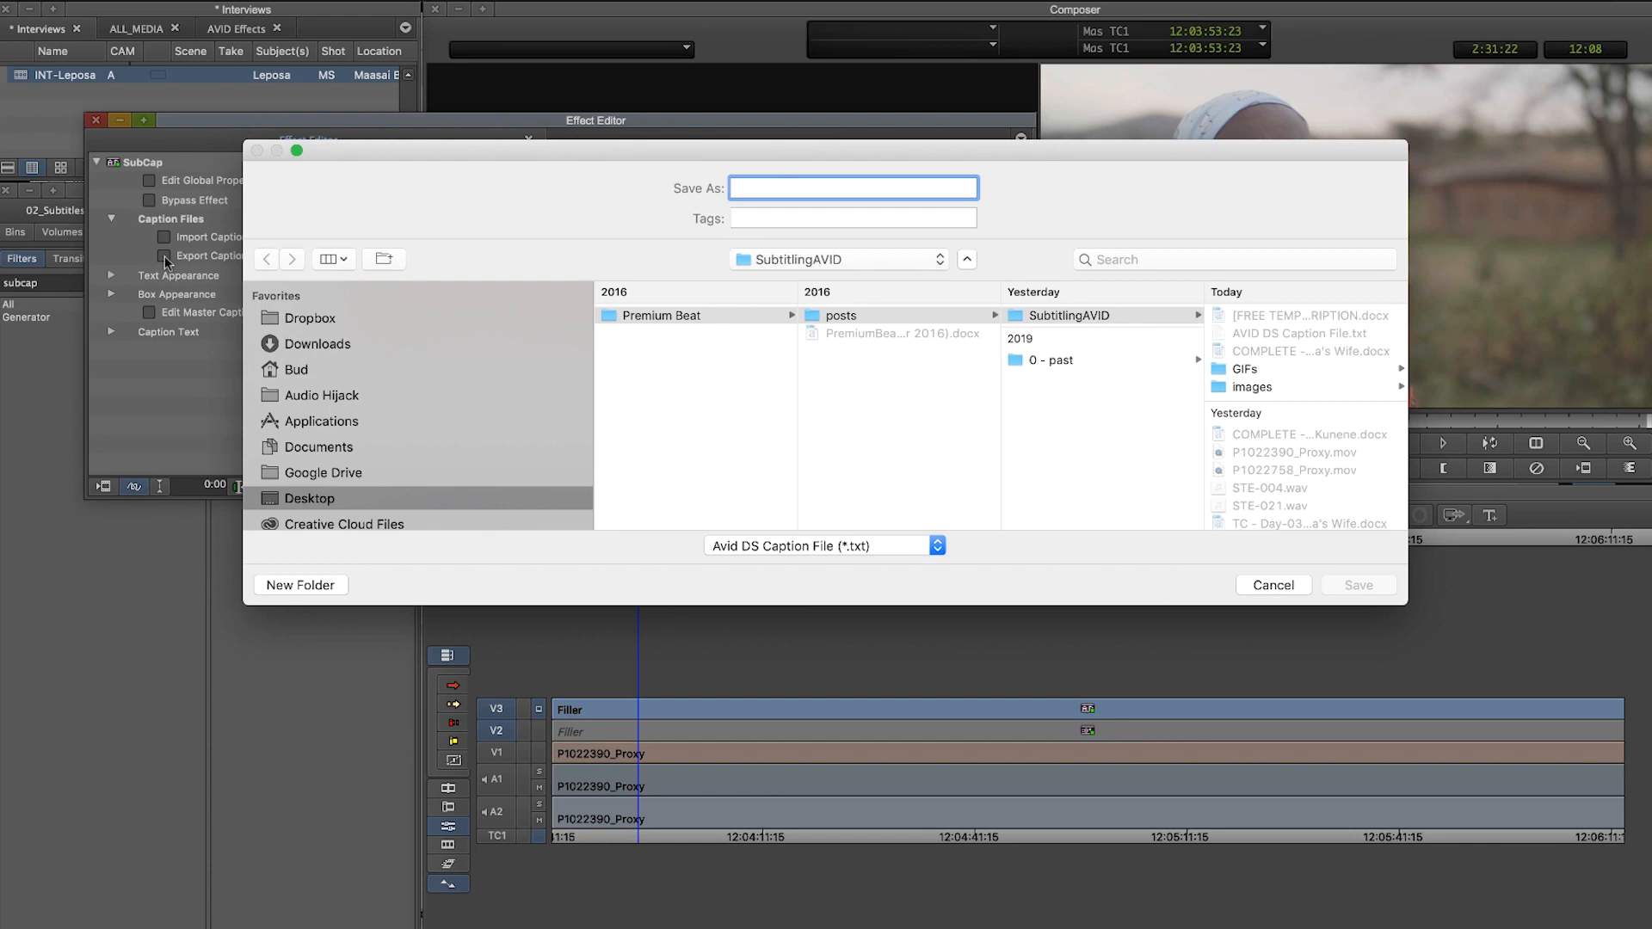
{"action": "left_click", "coordinate": [757, 549]}
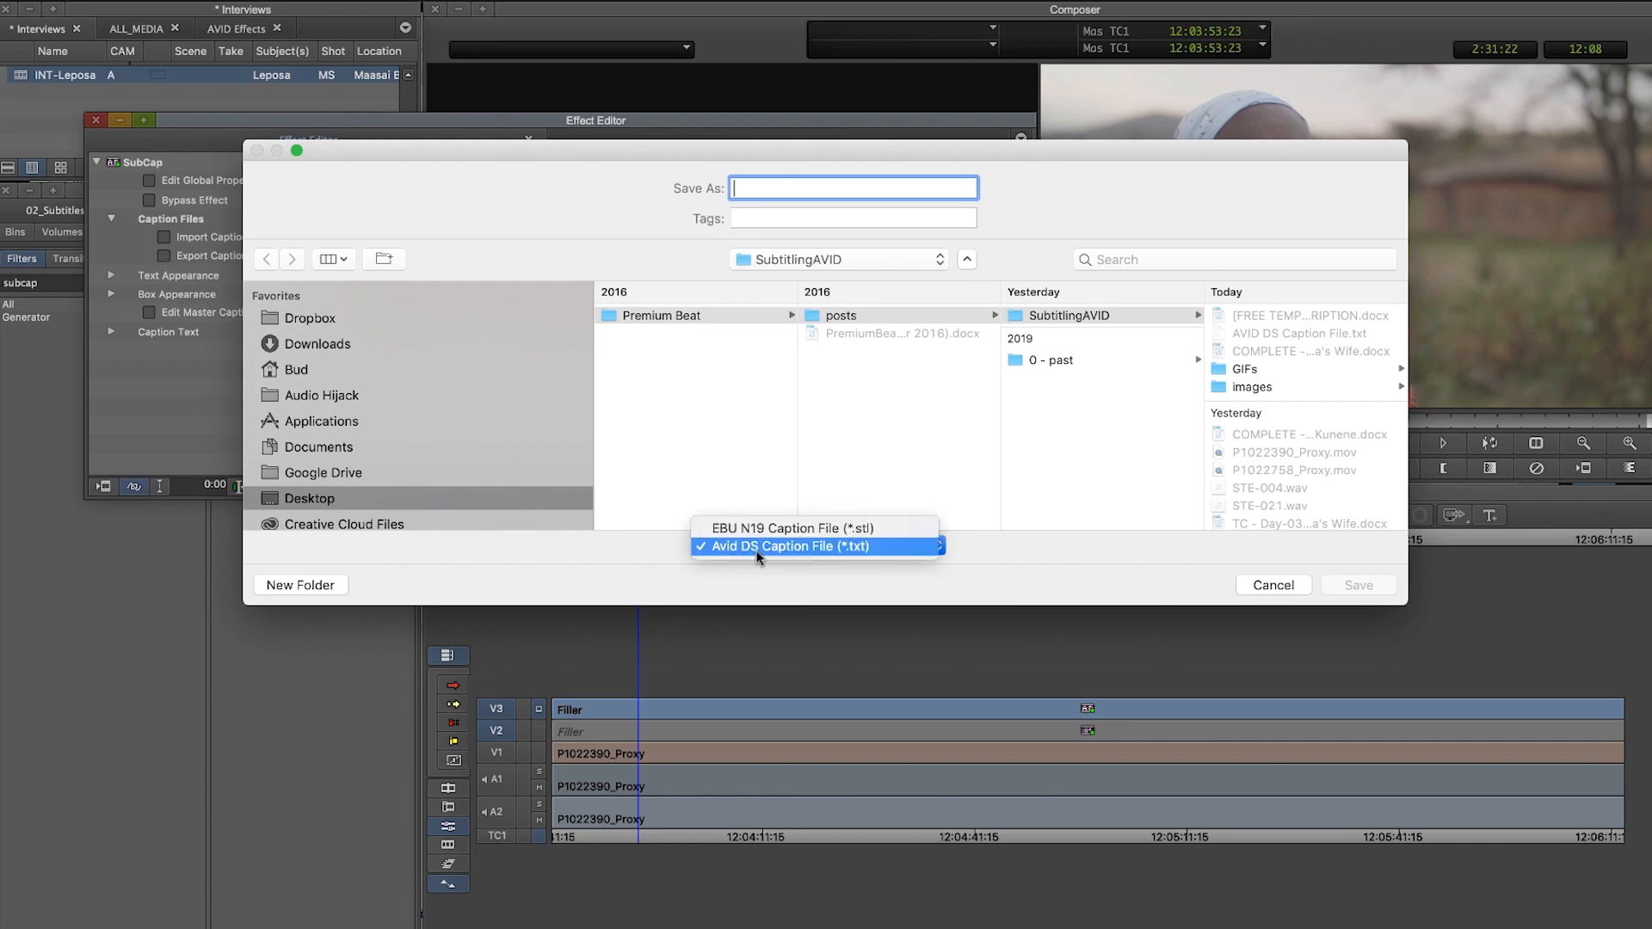
{"action": "left_click", "coordinate": [833, 547]}
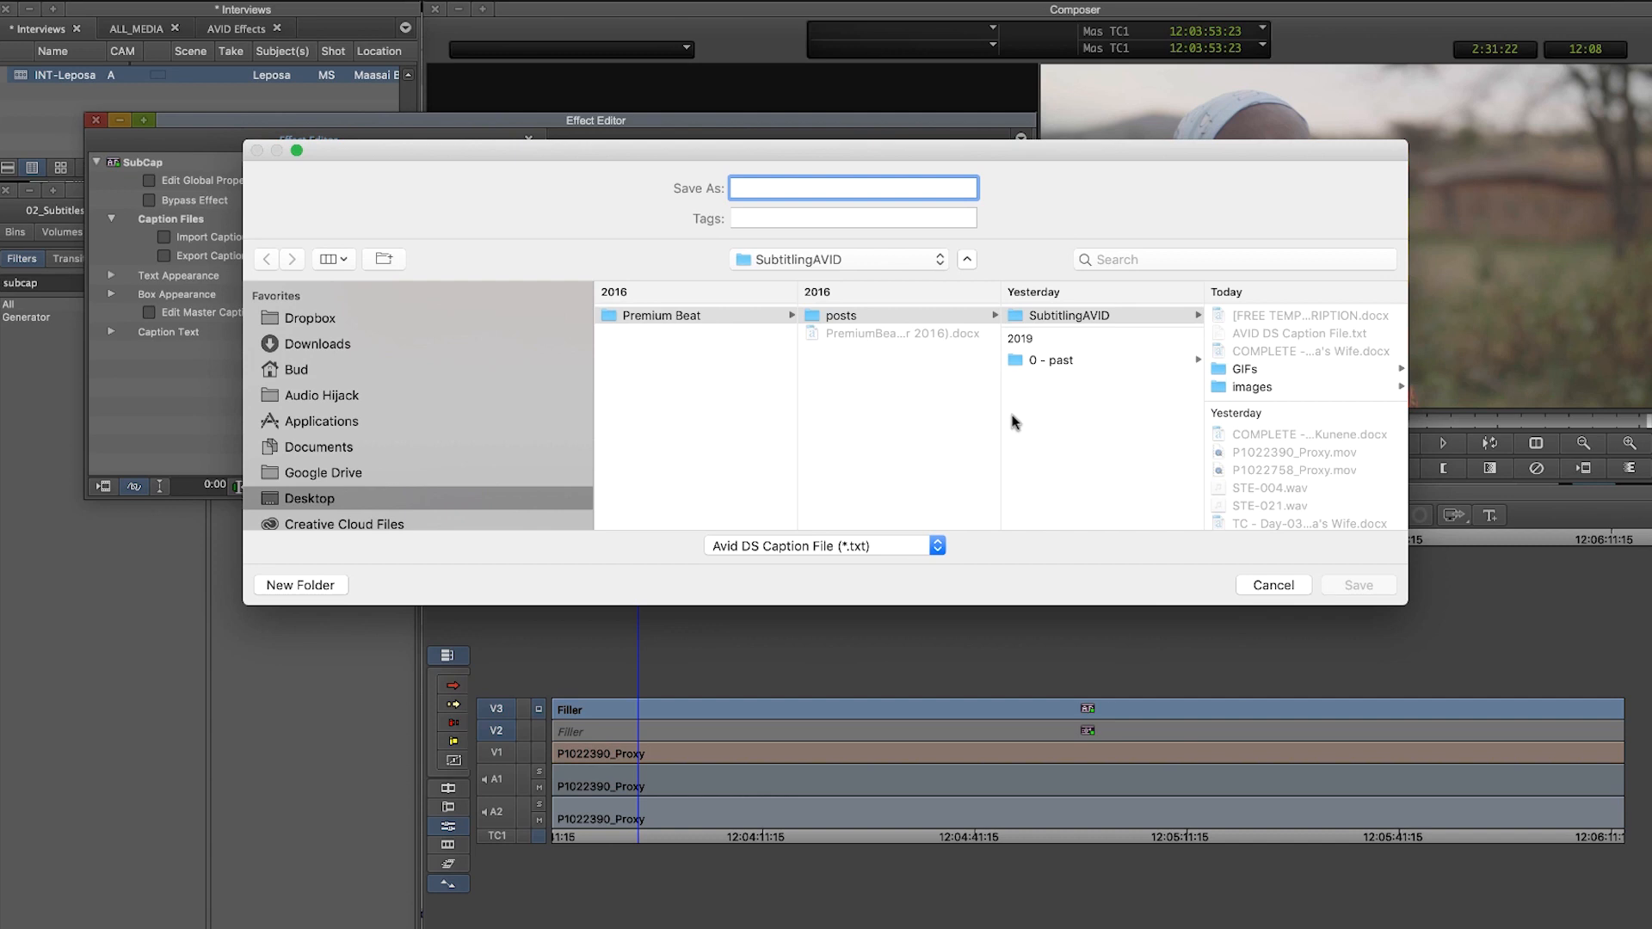
{"action": "left_click", "coordinate": [356, 497]}
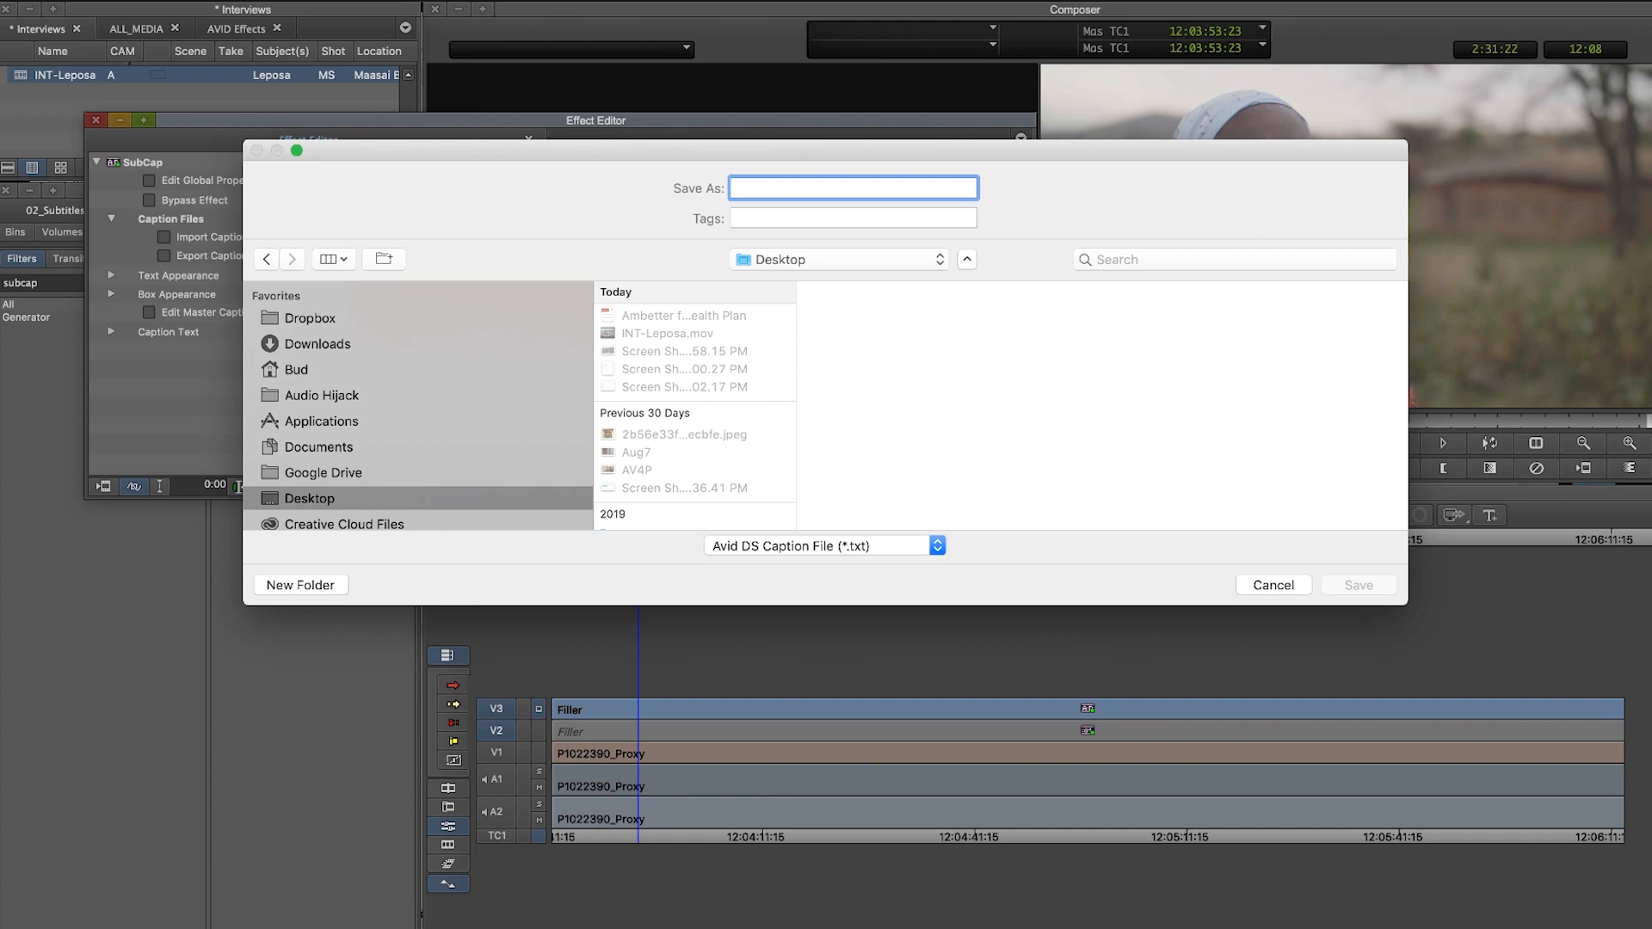
{"action": "type", "text": "Maasai Interview"}
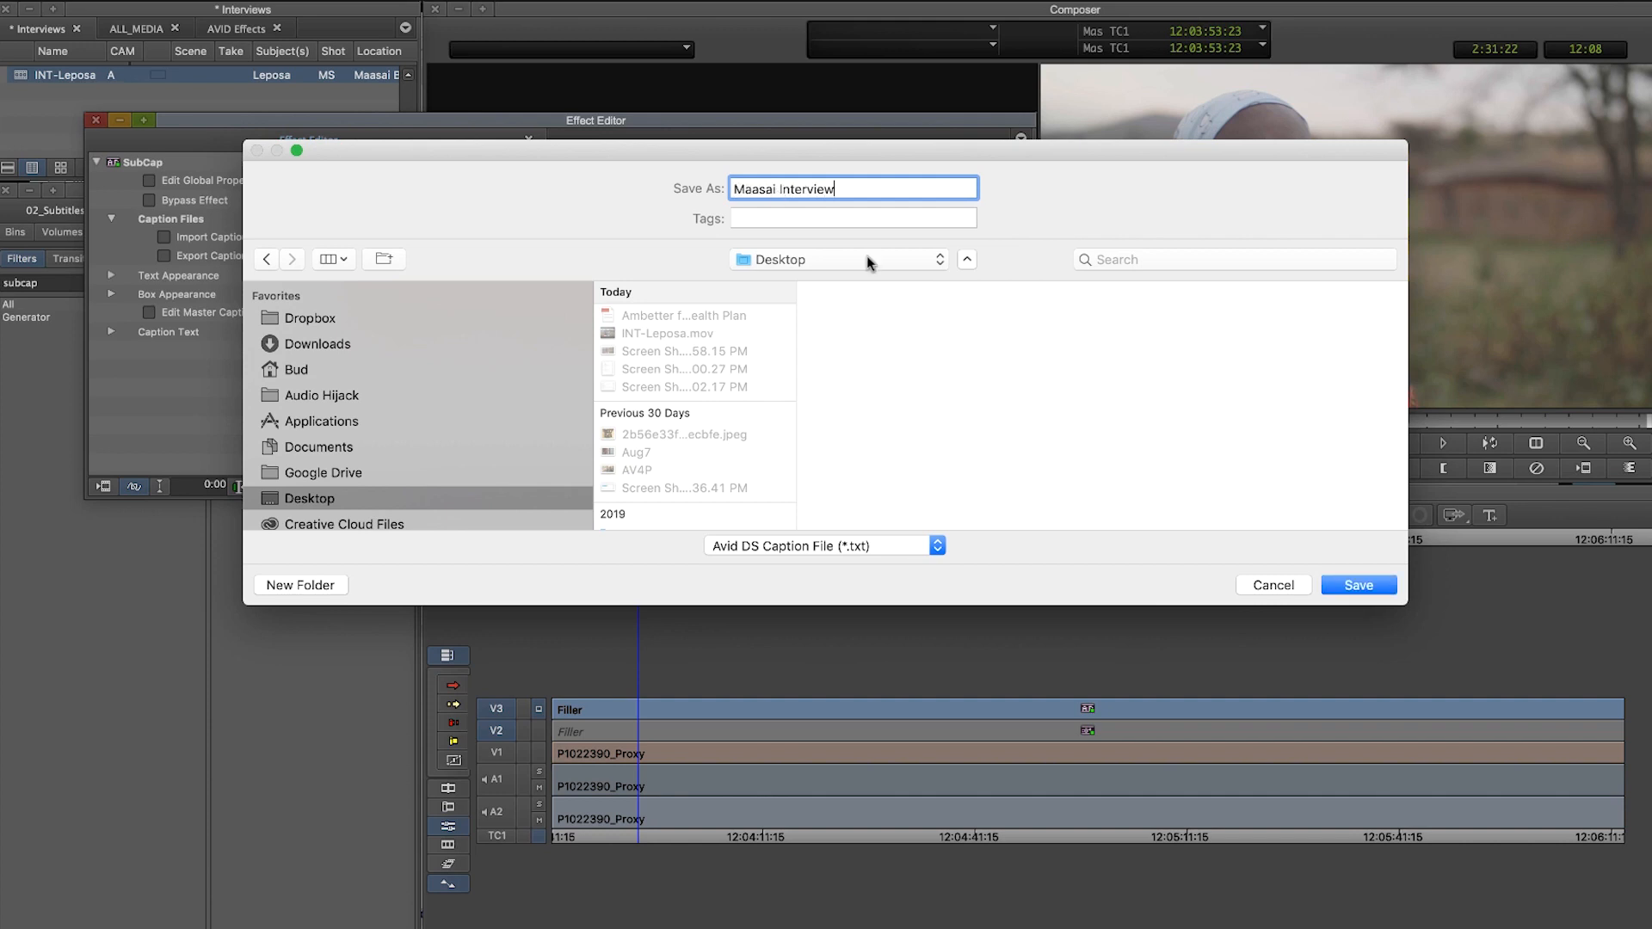
{"action": "left_click", "coordinate": [881, 545]}
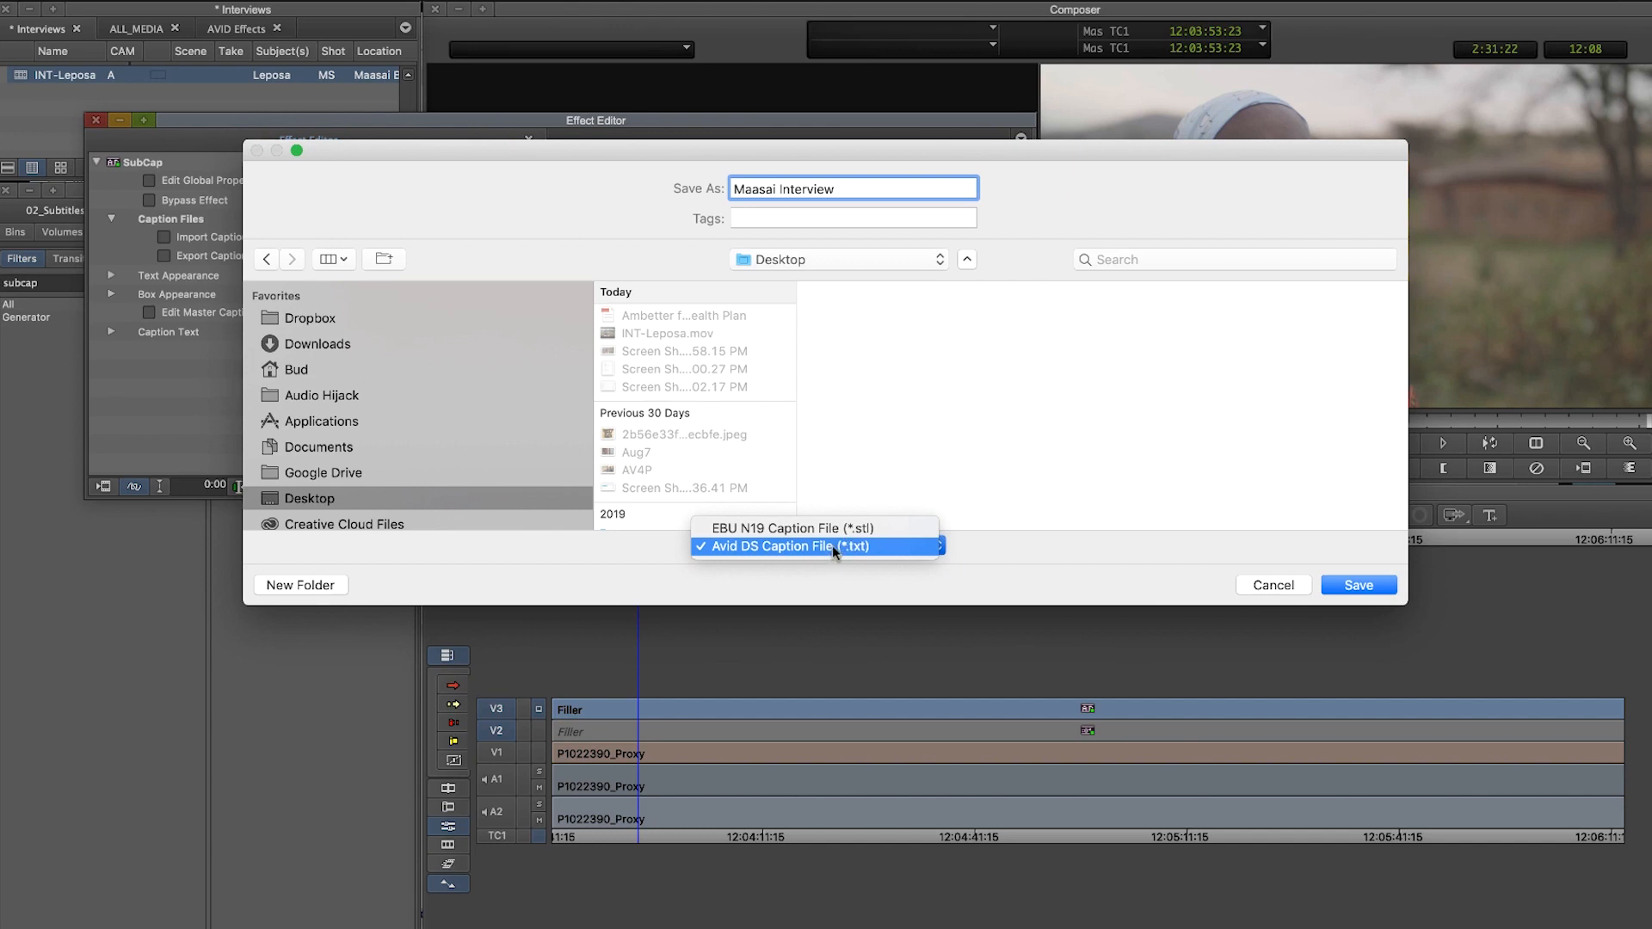
{"action": "left_click", "coordinate": [869, 551]}
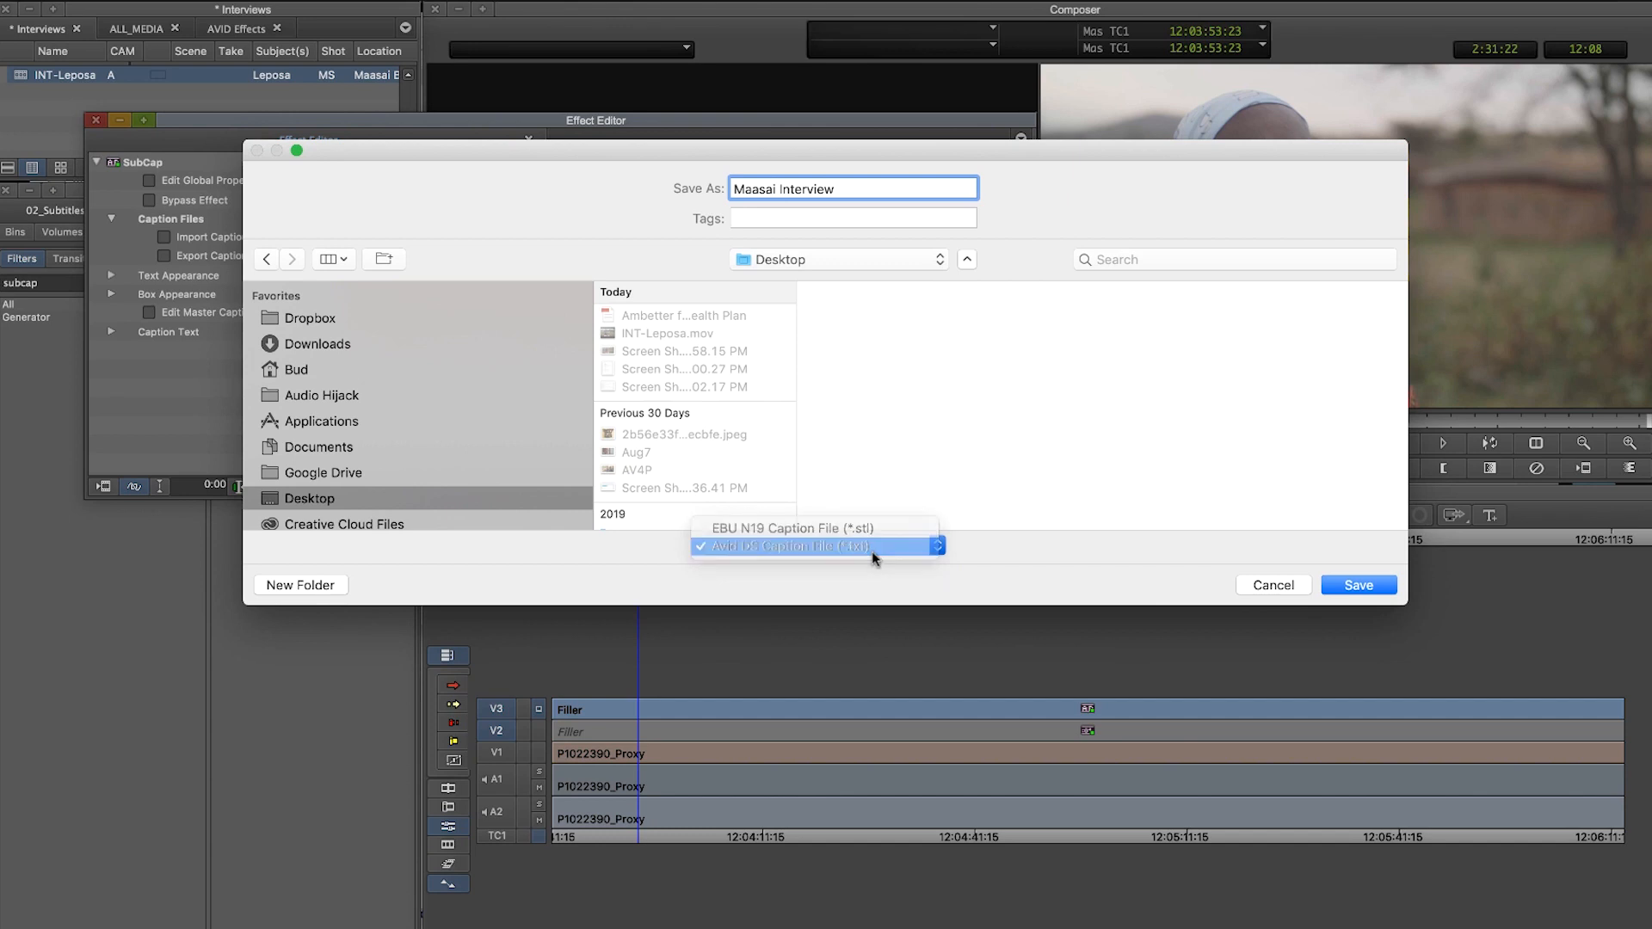
{"action": "key", "text": "Return"}
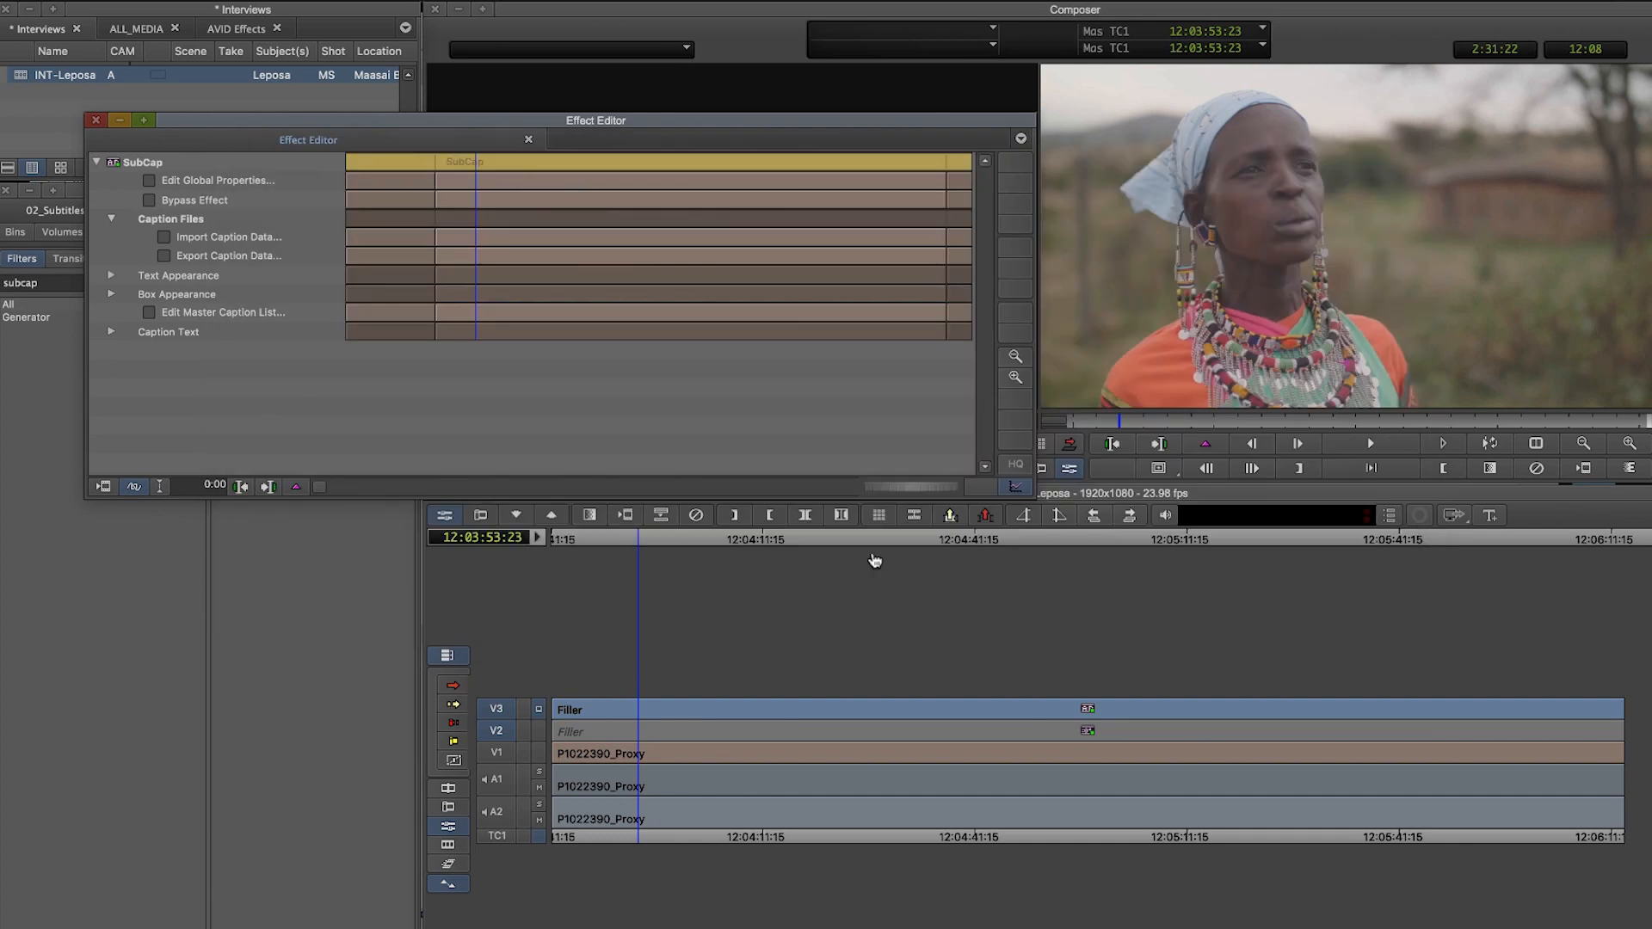
Step: Switch to Finder, open Maasai Interview.txt from the Desktop and examine its Avid Caption header line
{"action": "key", "text": "super+Tab"}
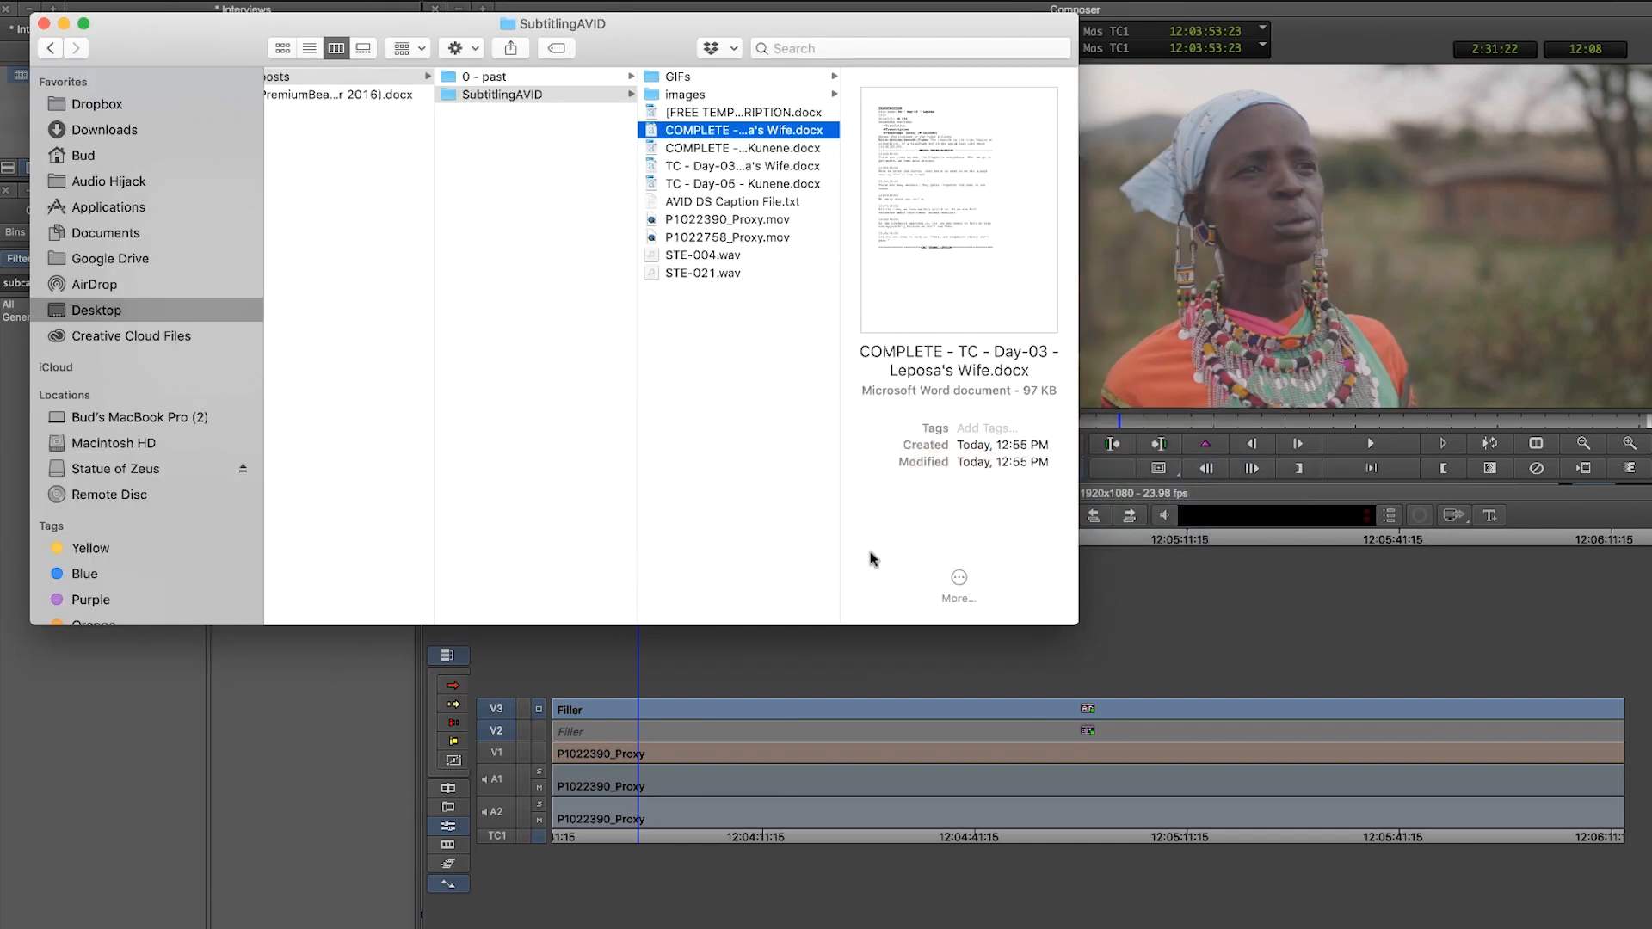
{"action": "left_click", "coordinate": [170, 308]}
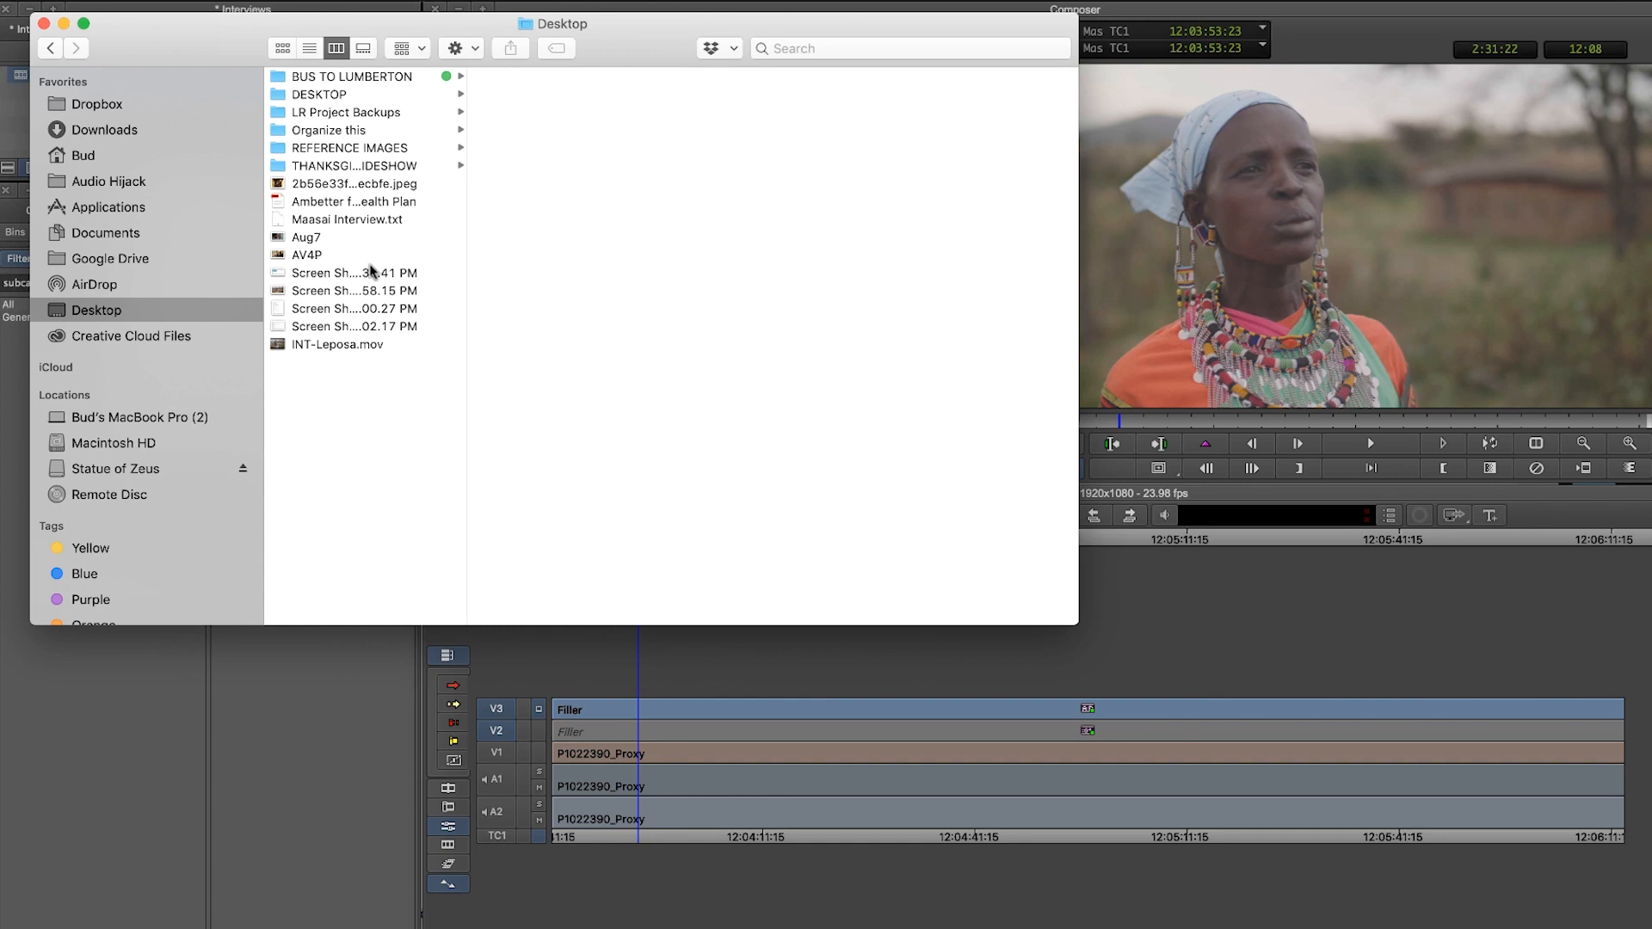
{"action": "left_click", "coordinate": [355, 222]}
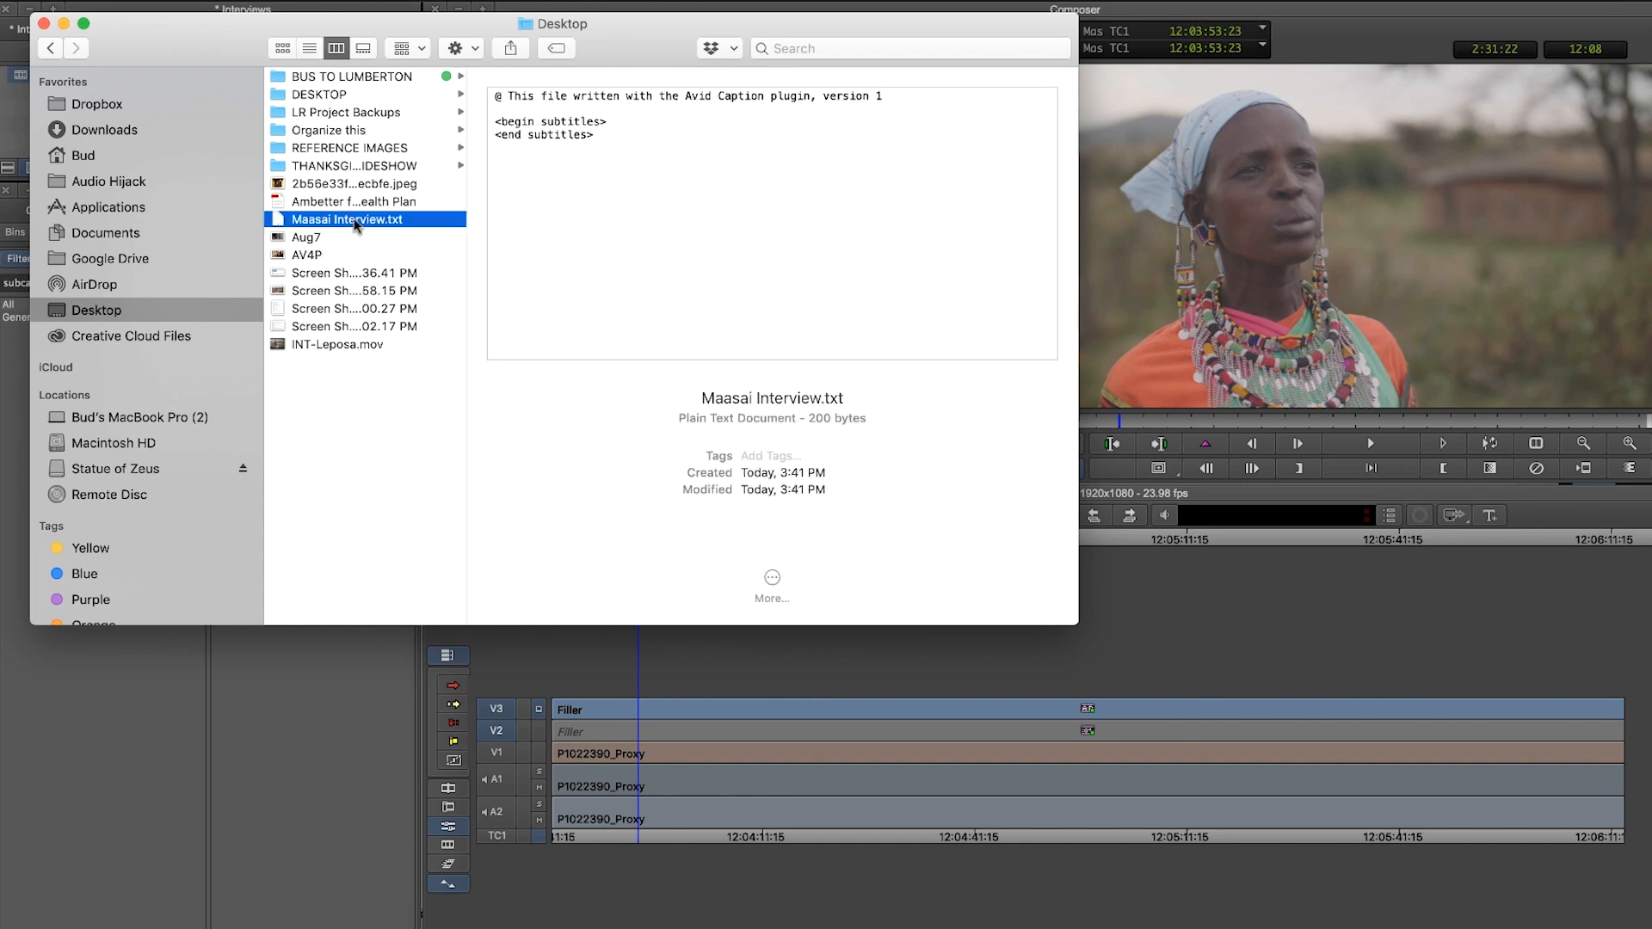
{"action": "double_click", "coordinate": [355, 222]}
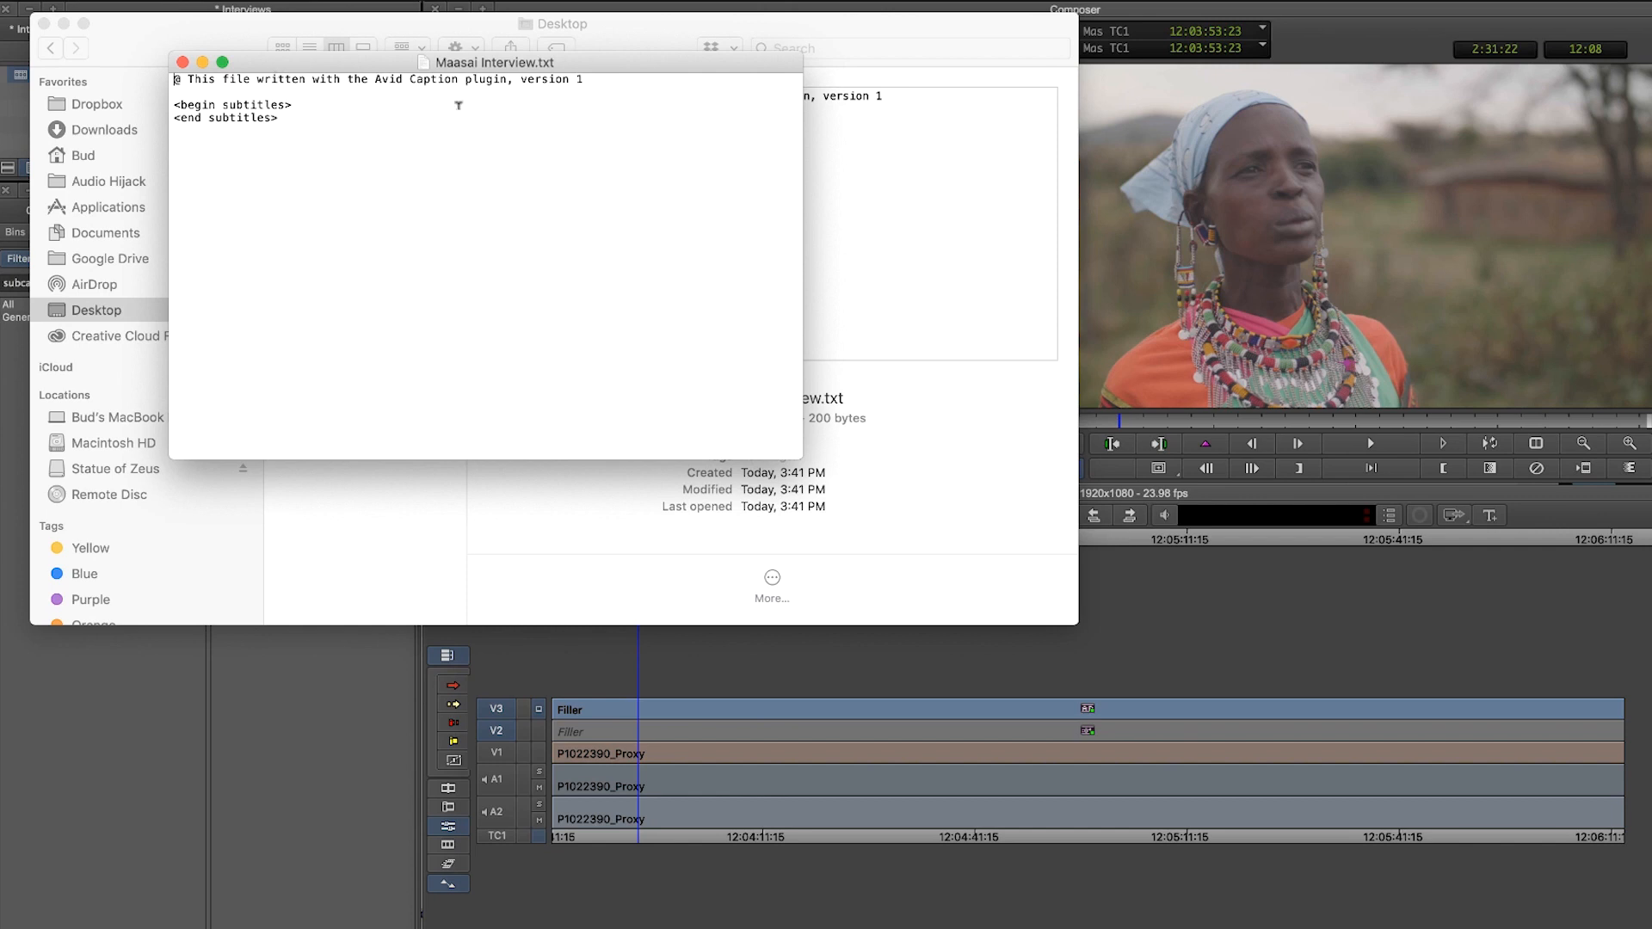
{"action": "left_click", "coordinate": [599, 77], "text": "shift"}
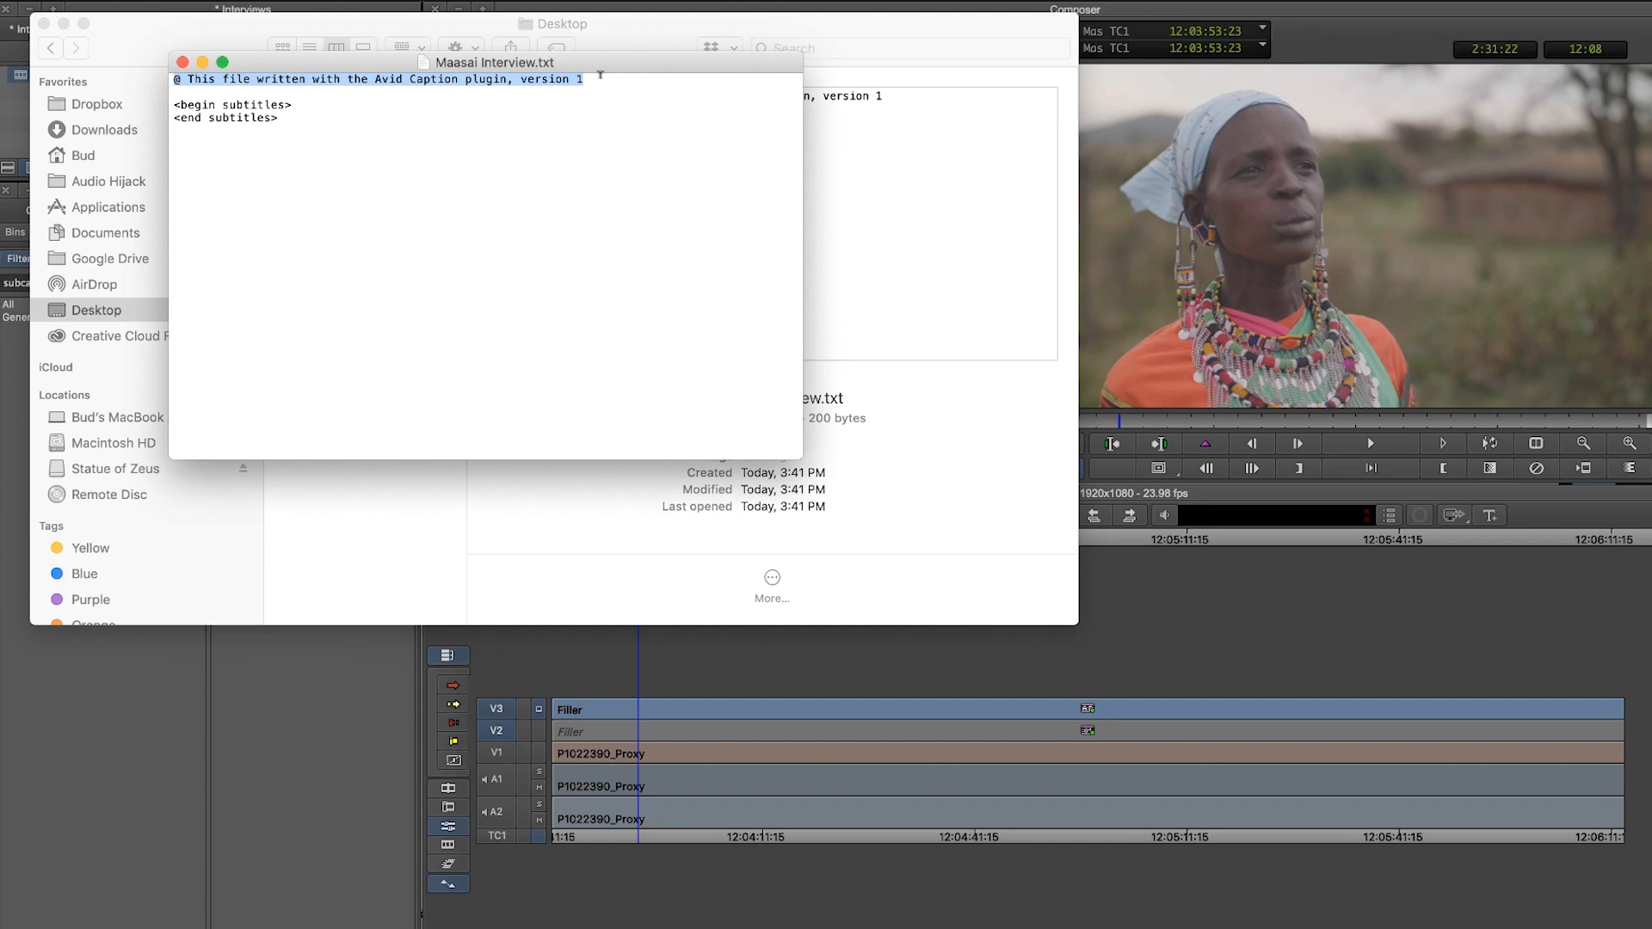
{"action": "left_click", "coordinate": [599, 76]}
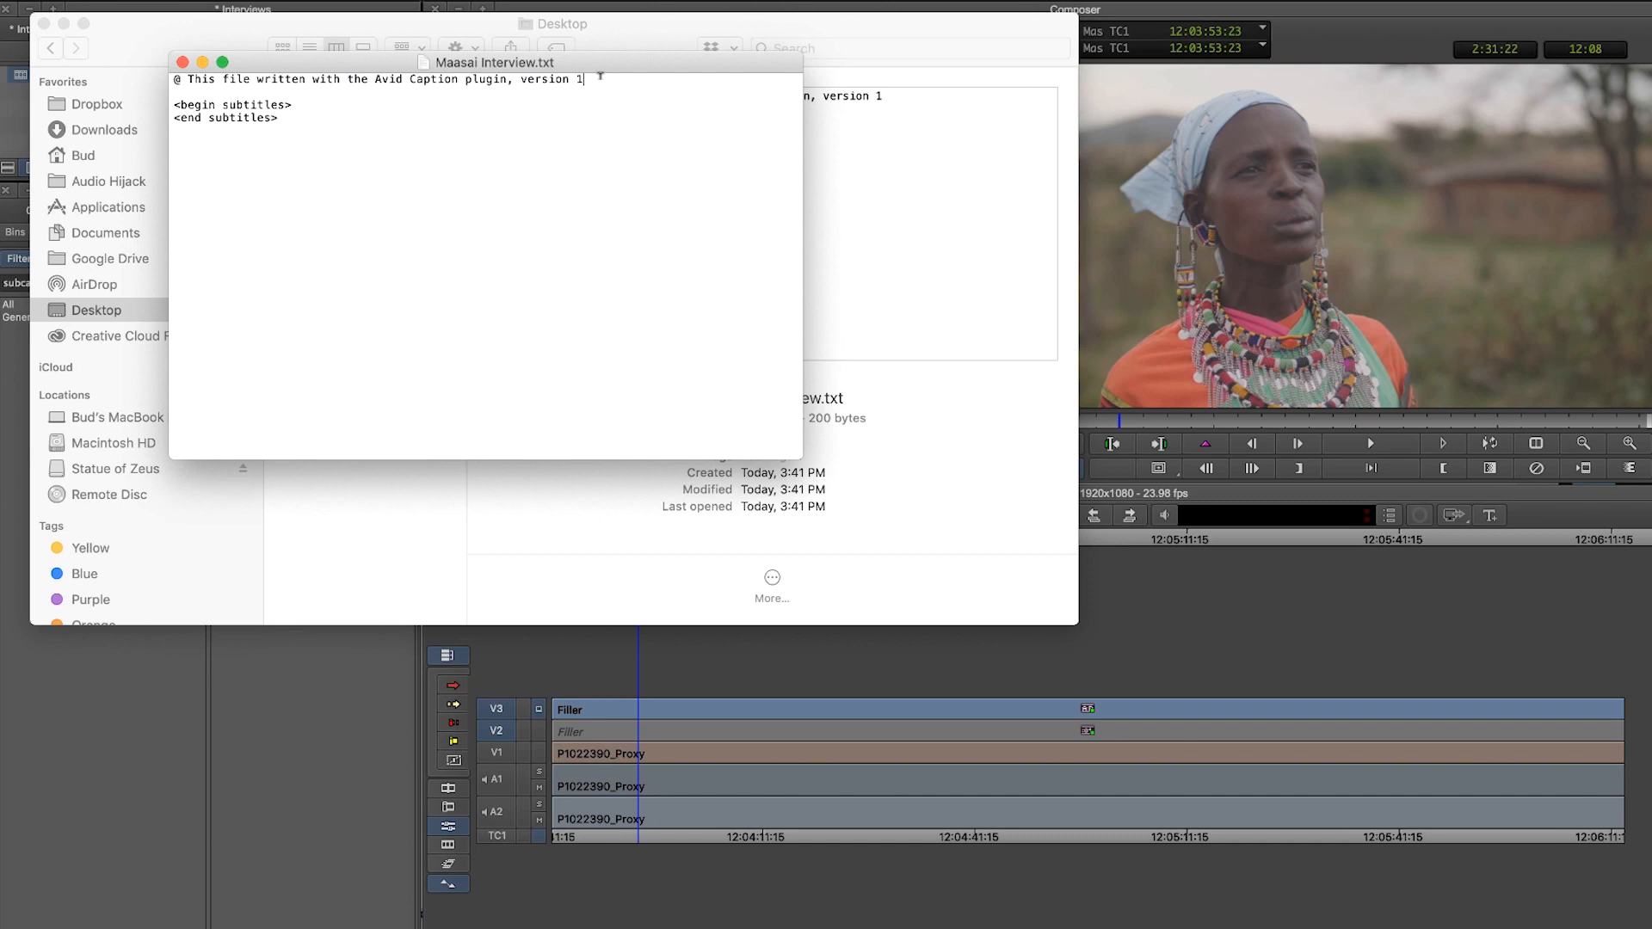
{"action": "left_click_drag", "start_coordinate": [600, 76], "coordinate": [33, 77]}
Step: Insert blank lines between <begin subtitles> and <end subtitles> in the caption file
{"action": "left_click", "coordinate": [299, 99]}
{"action": "key", "text": "Return"}
{"action": "key", "text": "Return"}
{"action": "key", "text": "Return"}
{"action": "key", "text": "Up"}
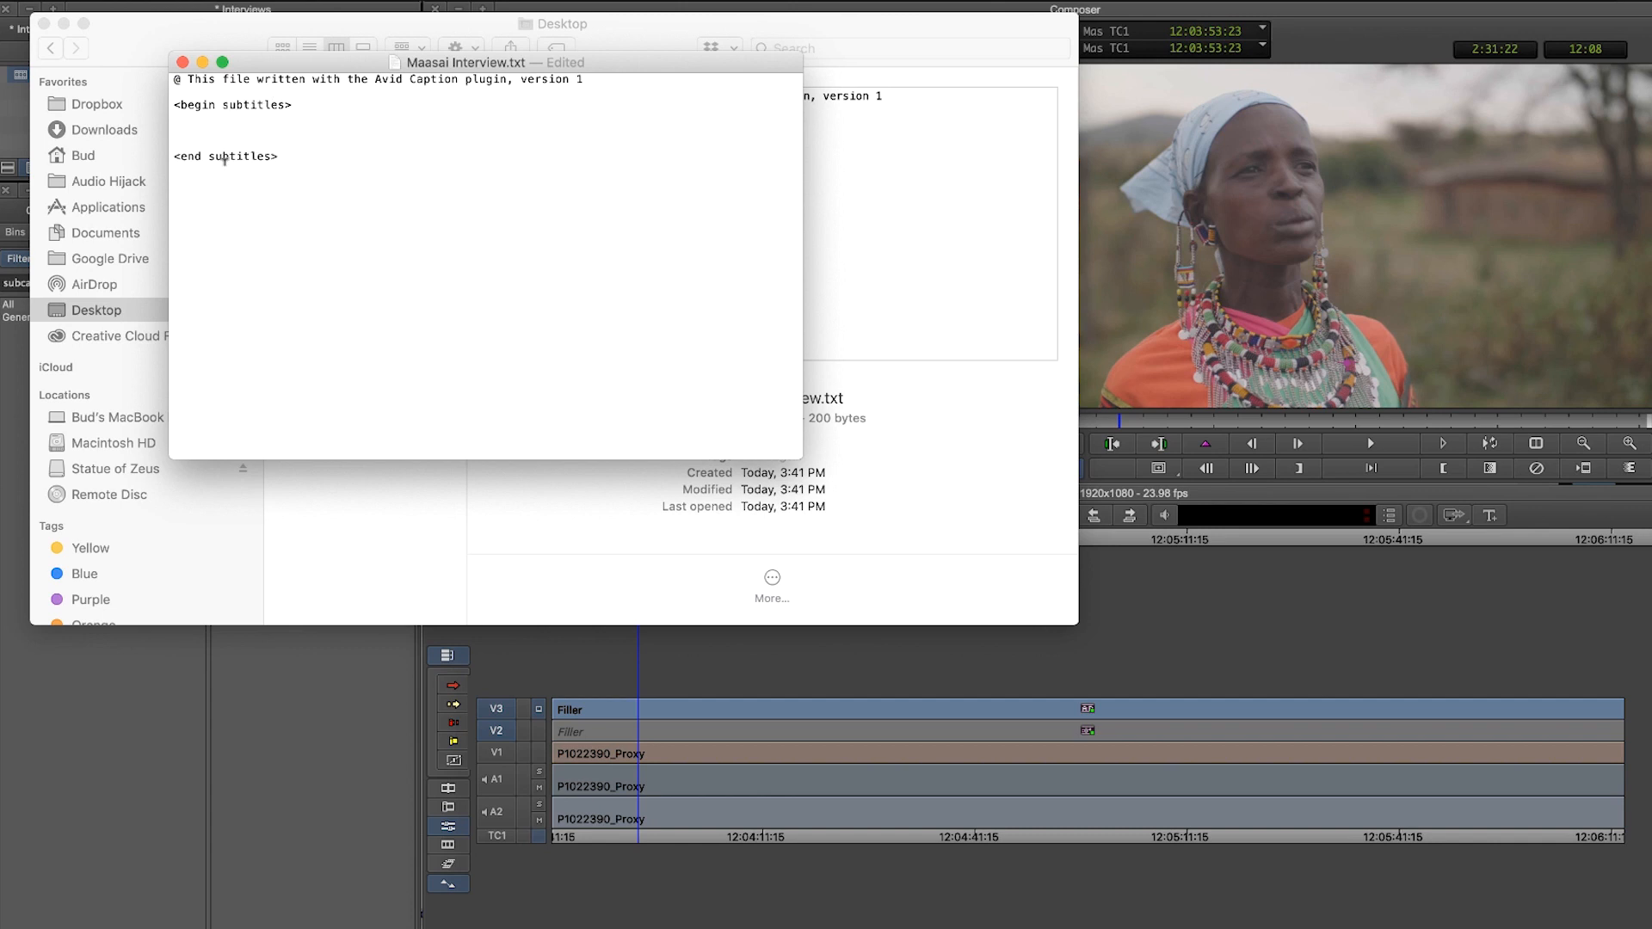
Step: Switch to the completed transcription in Word and arrange its window side by side with the caption text file
{"action": "left_click_drag", "start_coordinate": [320, 58], "coordinate": [175, 81]}
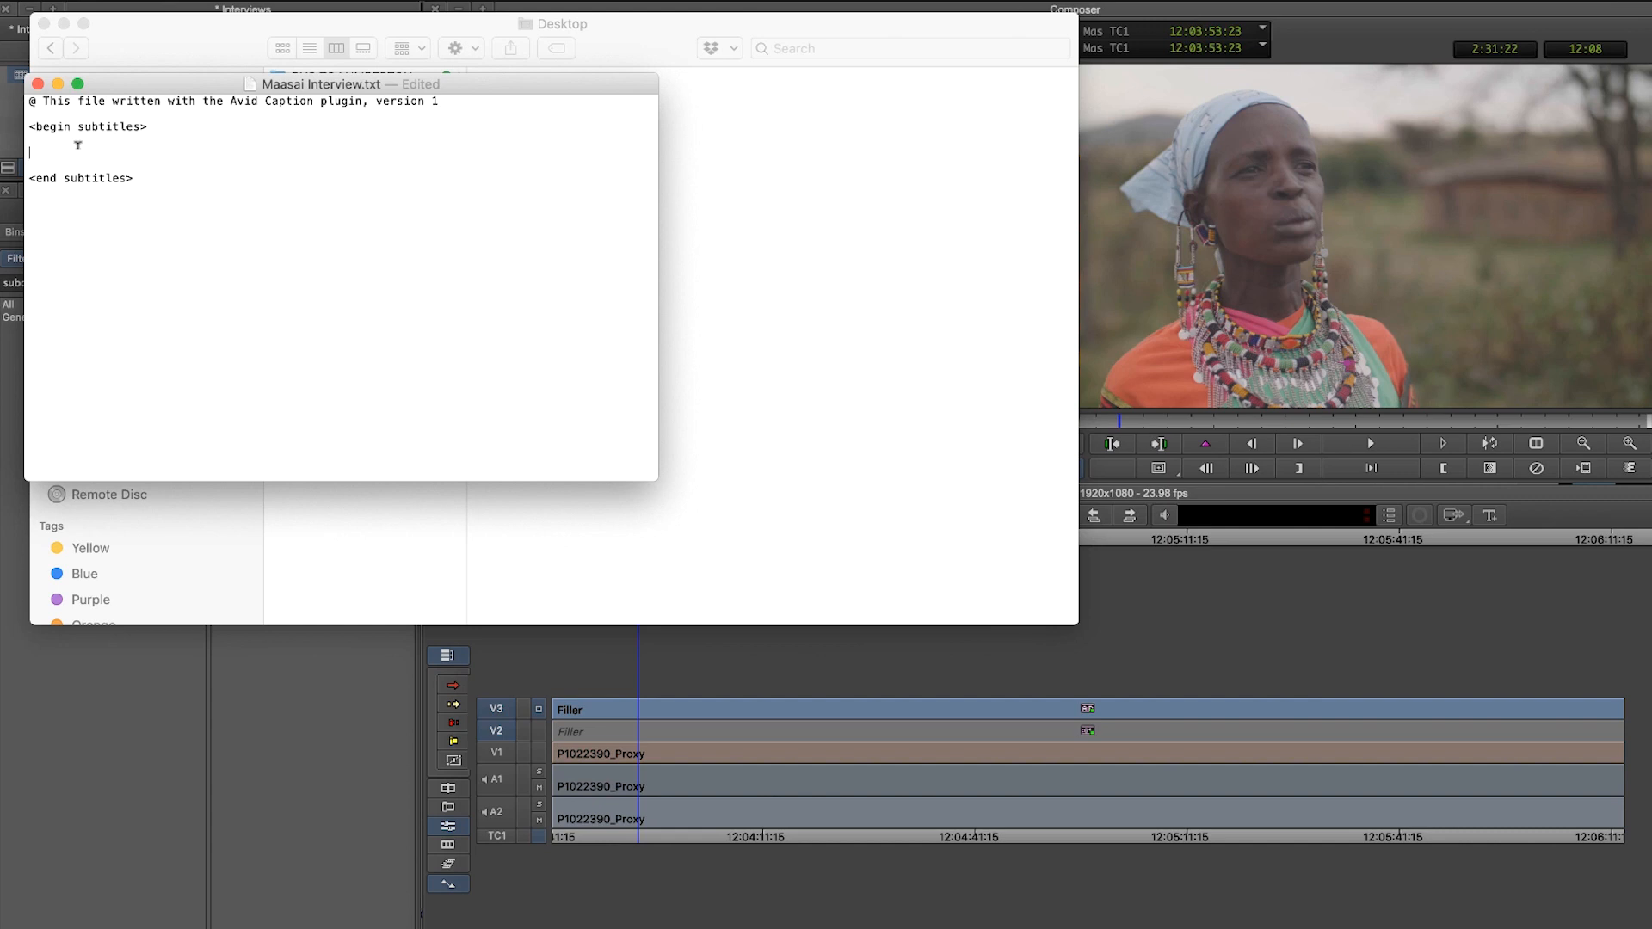
{"action": "key", "text": "super+Tab"}
{"action": "key", "text": "super+Tab"}
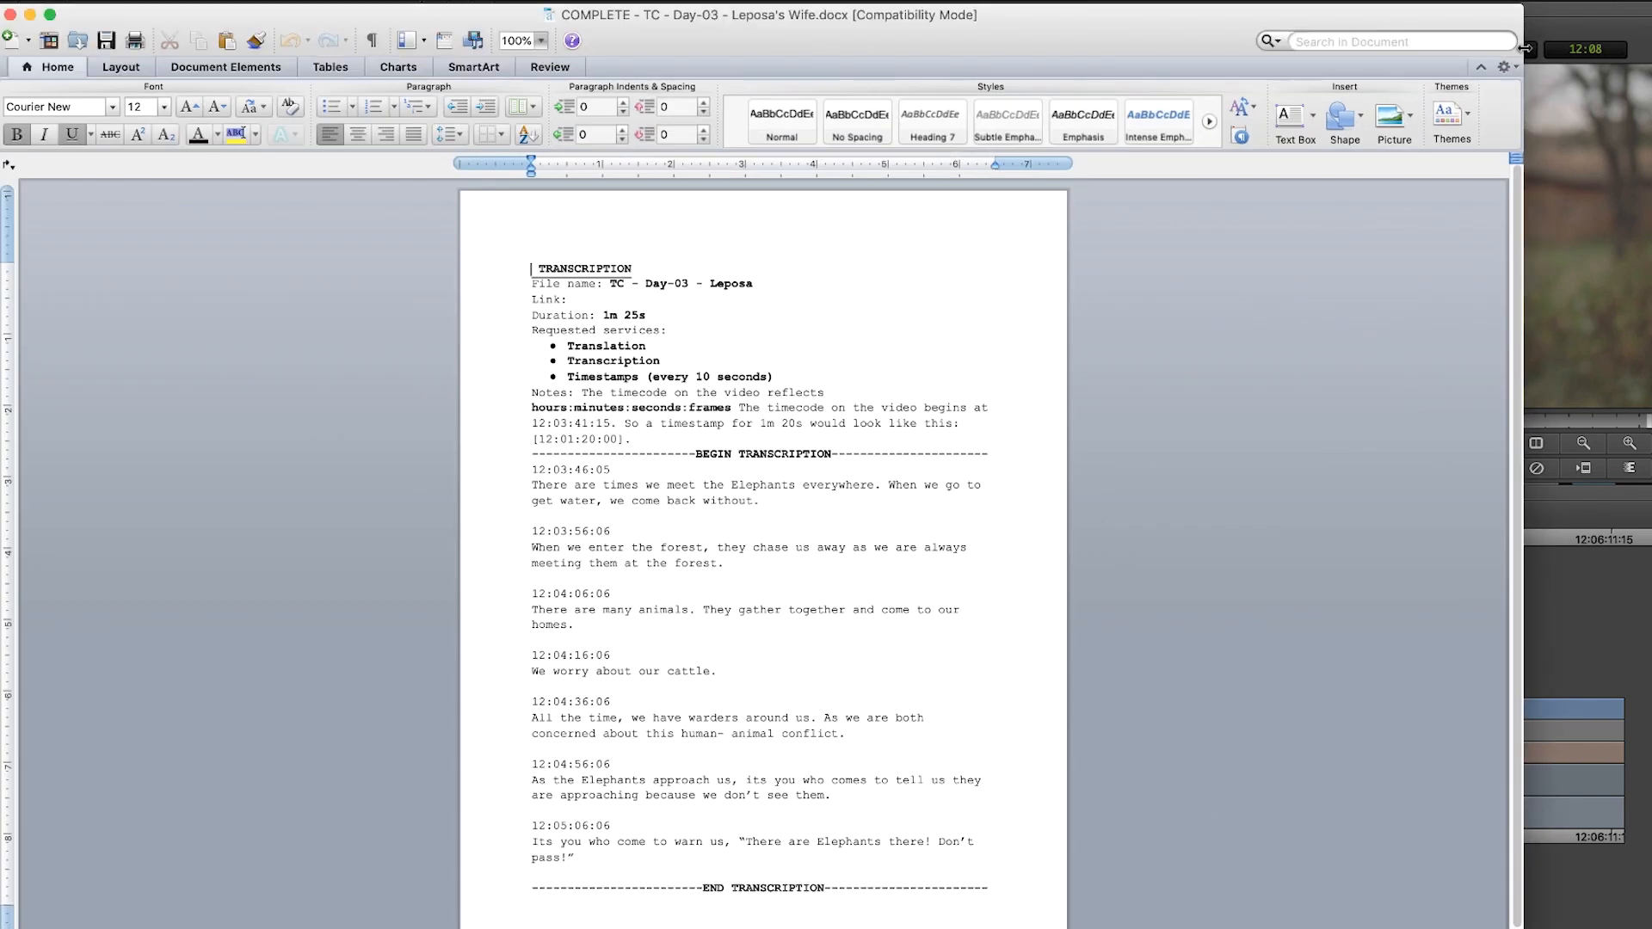
{"action": "left_click_drag", "start_coordinate": [1522, 136], "coordinate": [927, 136]}
{"action": "left_click_drag", "start_coordinate": [594, 16], "coordinate": [1327, 14]}
Step: Enter the first caption's timecode range, 12:03:46:05 12:03:56:05, below <begin subtitles> and start a new line
{"action": "left_click", "coordinate": [69, 146]}
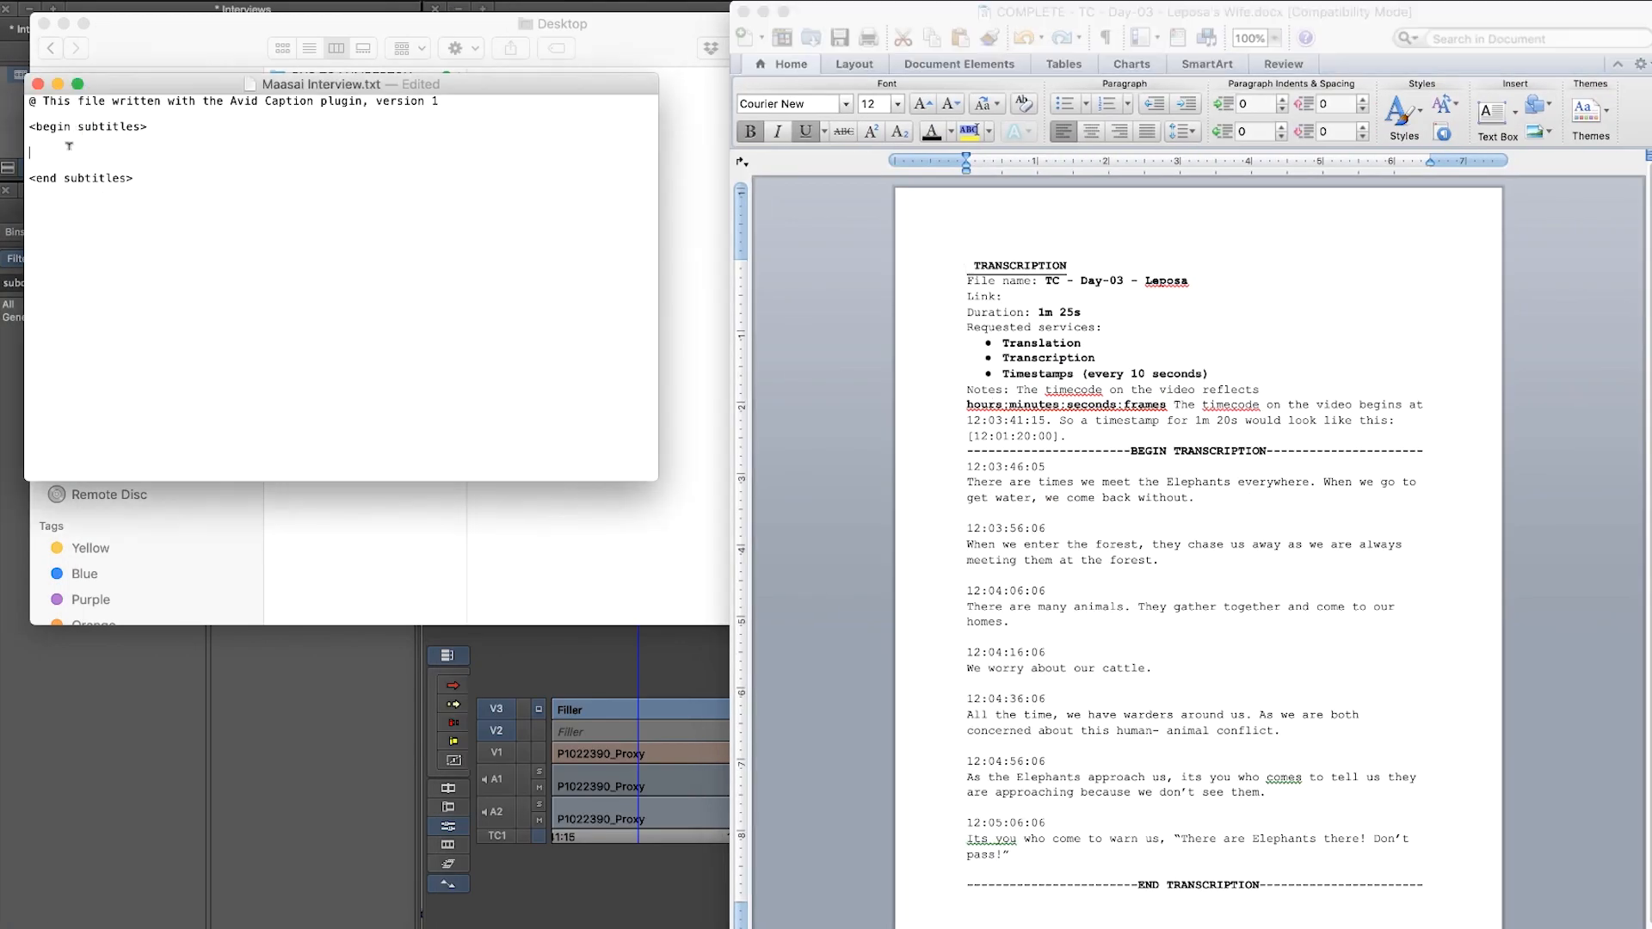
{"action": "type", "text": "12:"}
{"action": "left_click", "coordinate": [987, 472]}
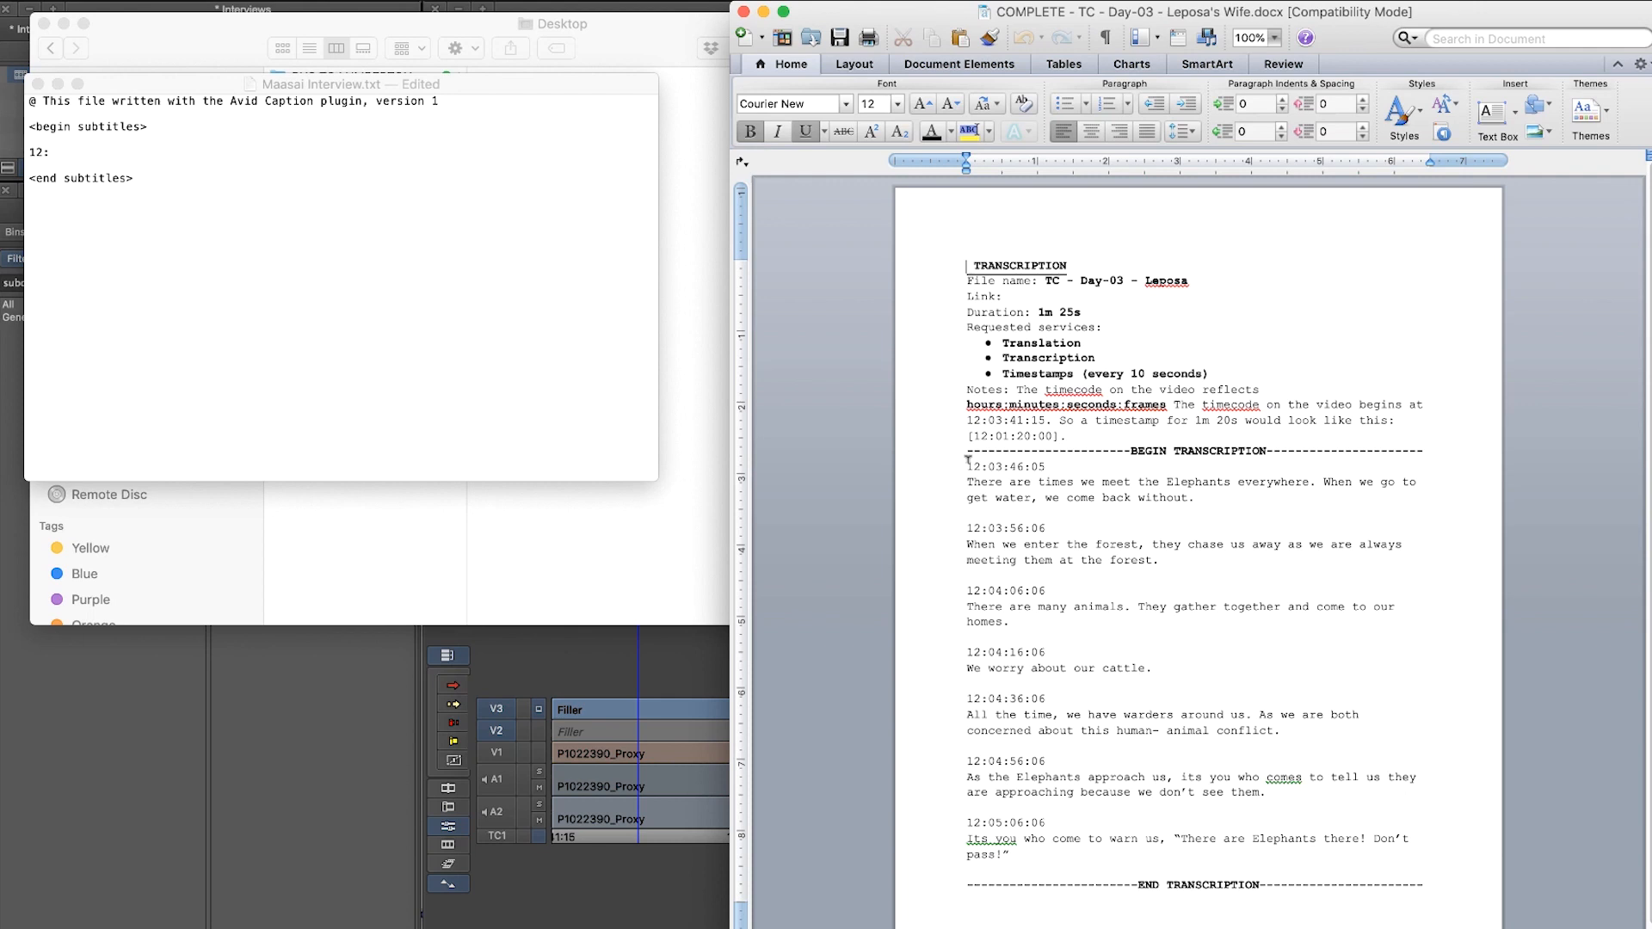
{"action": "triple_click", "coordinate": [968, 466]}
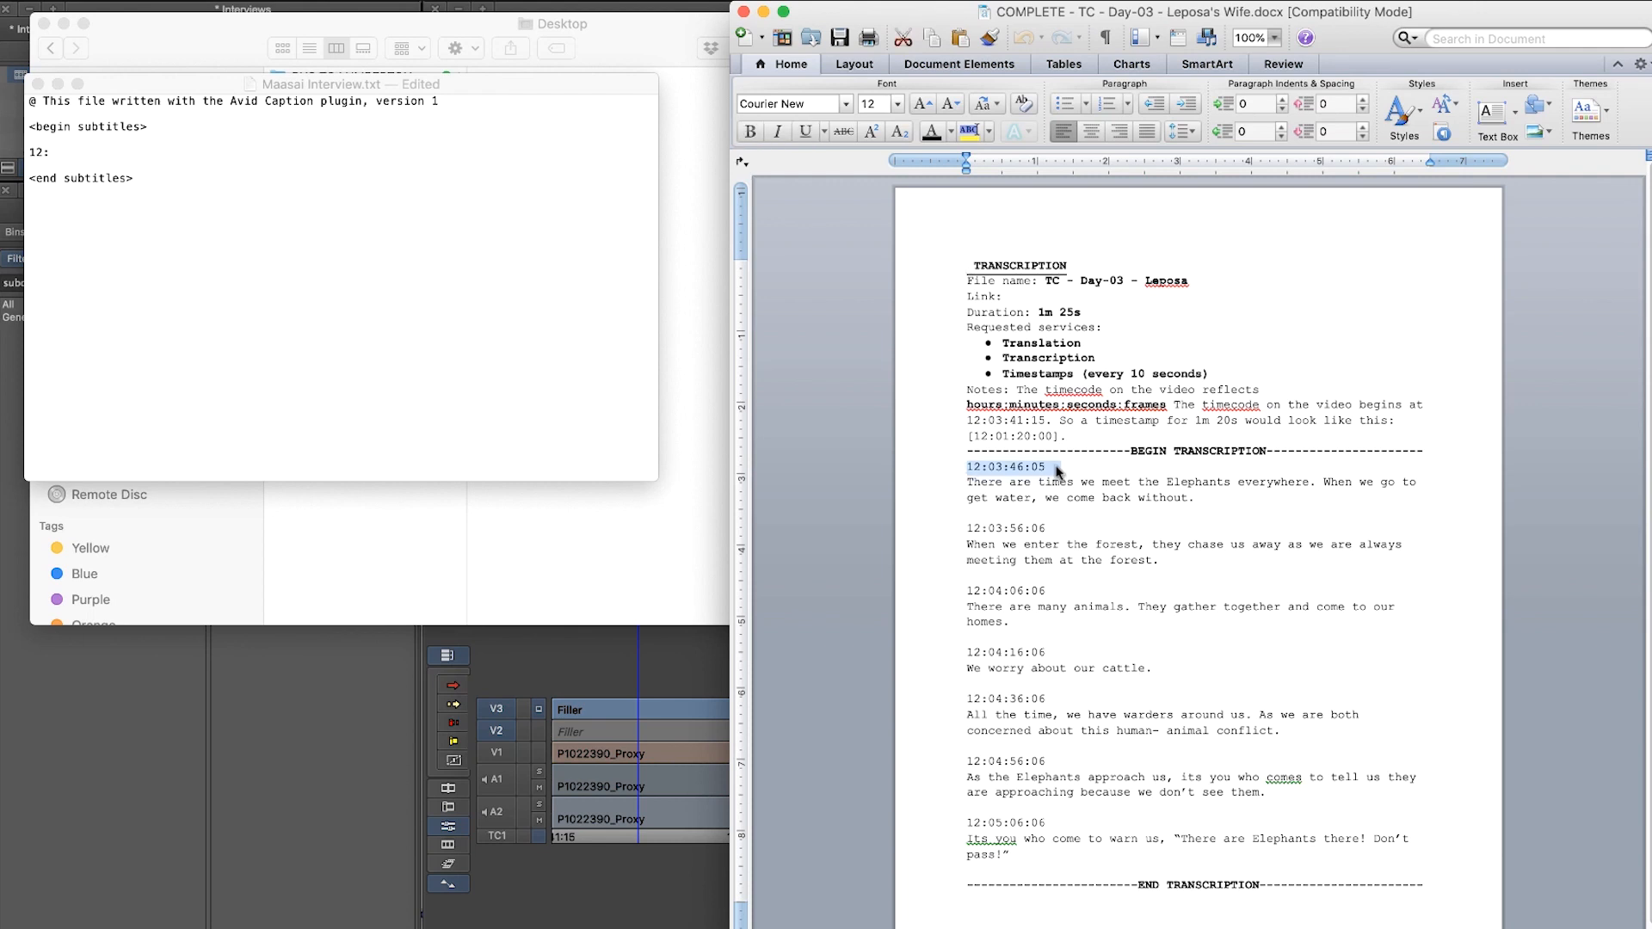
{"action": "type", "text": ":"}
{"action": "key", "text": "super+Tab"}
{"action": "type", "text": "03"}
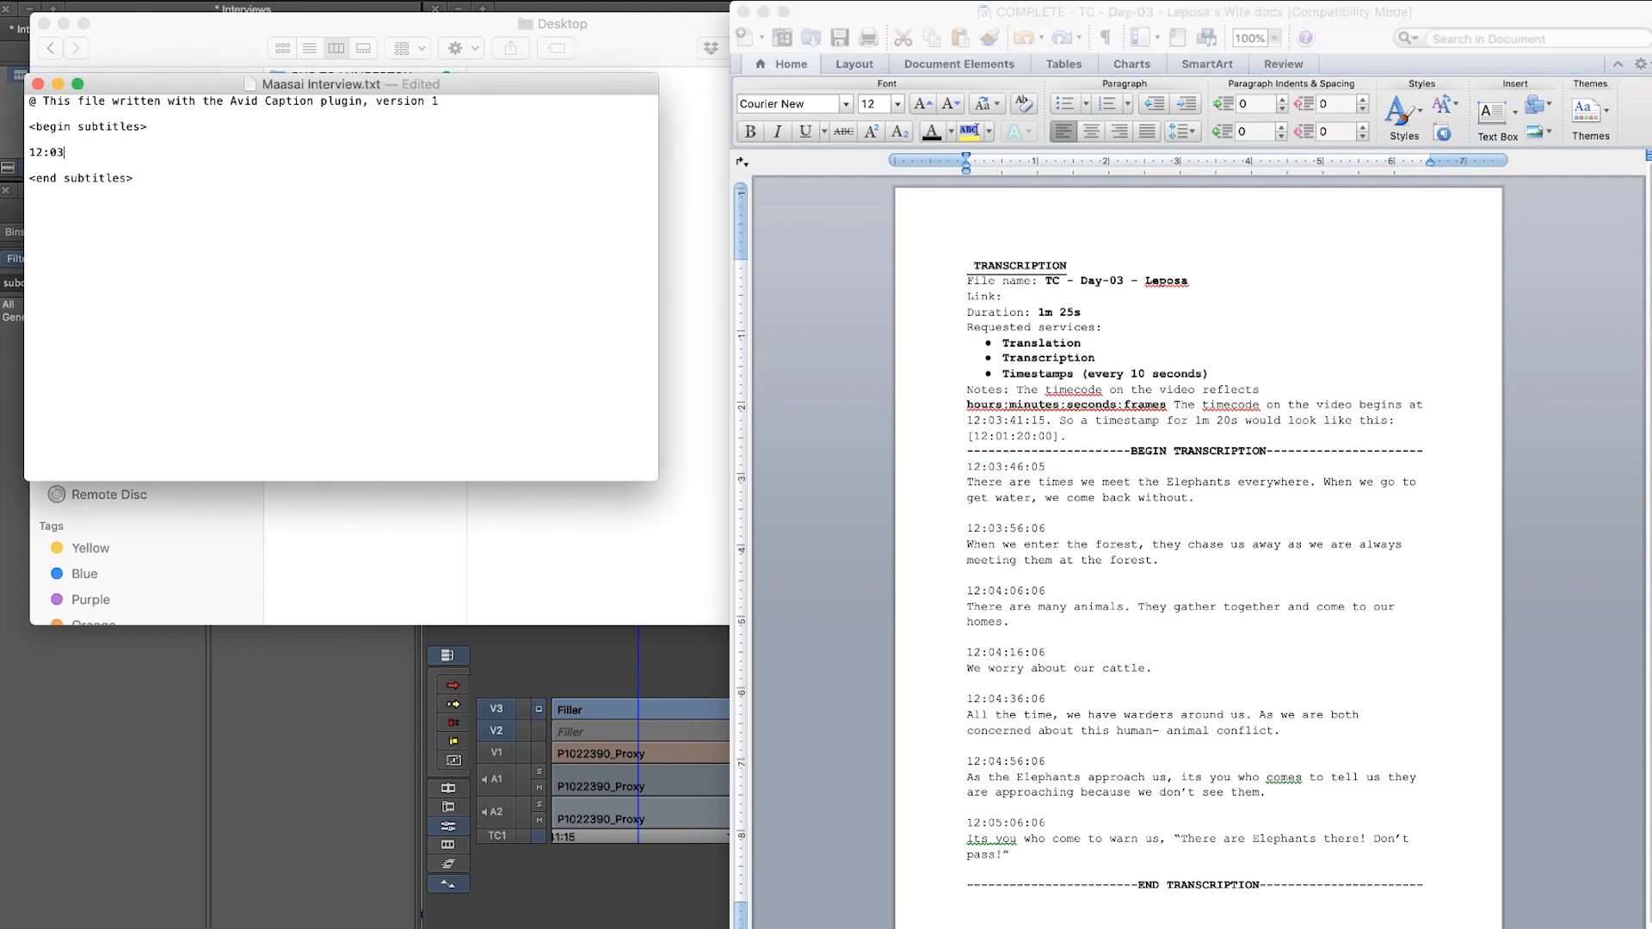
{"action": "type", "text": ":46:05 12:03:56:05"}
{"action": "key", "text": "Return"}
Step: Copy the first translated passage, "There are times we meet the Elephants everywhere...", from Word to below the first caption's timecodes
{"action": "left_click", "coordinate": [981, 490]}
{"action": "left_click_drag", "start_coordinate": [967, 482], "coordinate": [1195, 498]}
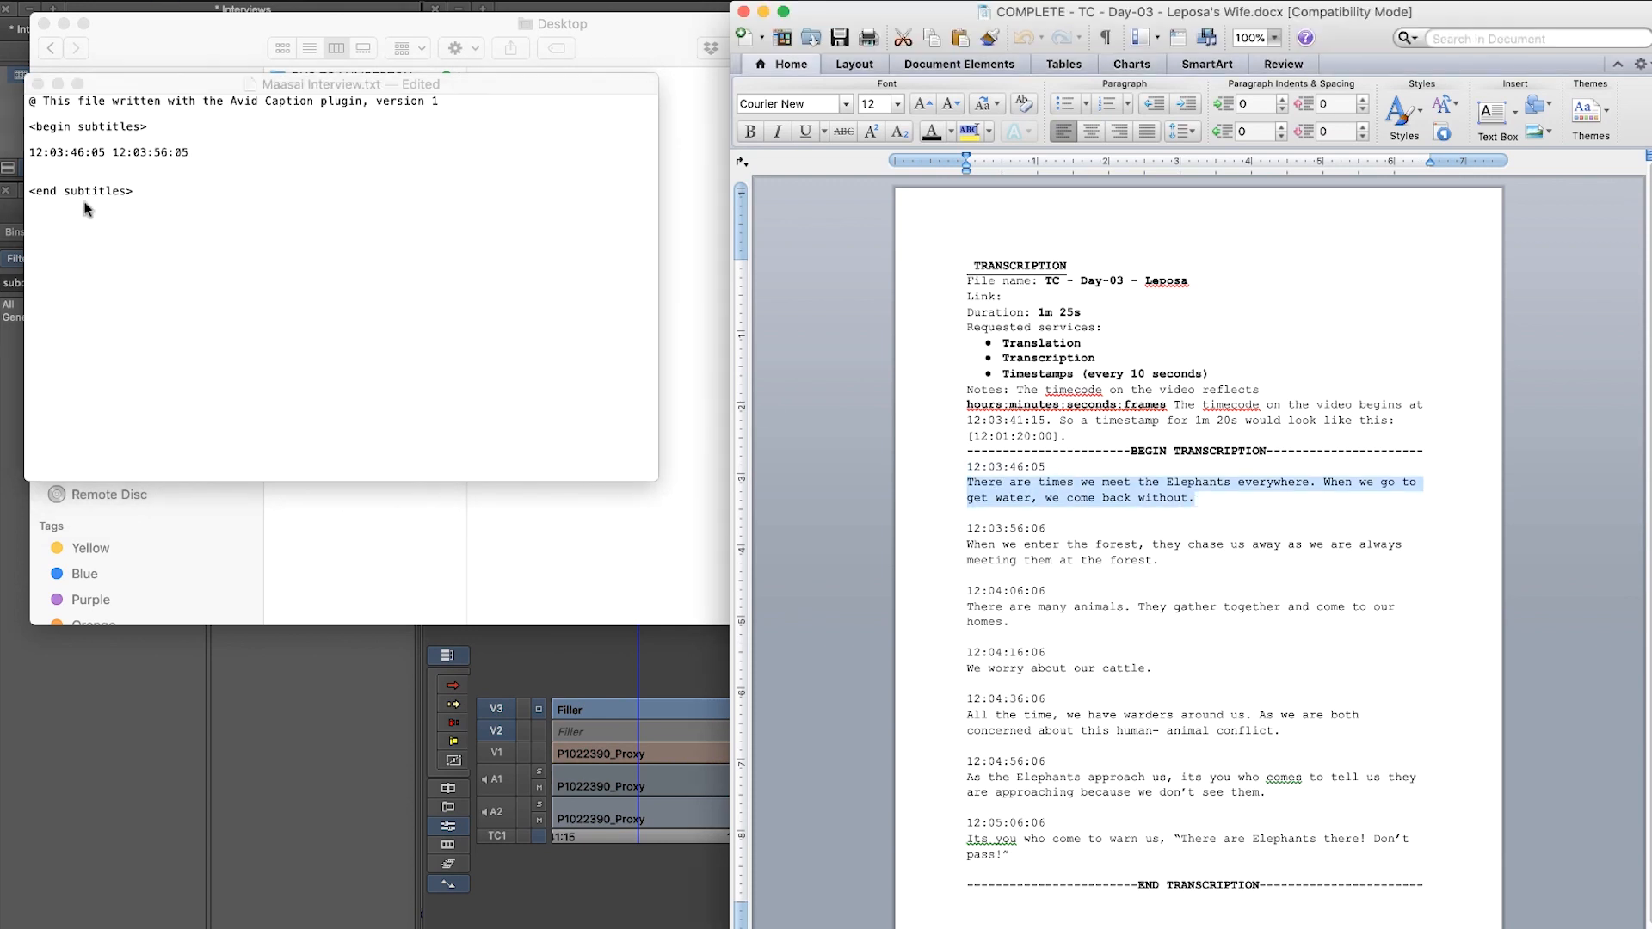
{"action": "key", "text": "super+c"}
{"action": "left_click", "coordinate": [80, 166]}
{"action": "key", "text": "super+v"}
{"action": "left_click_drag", "start_coordinate": [115, 175], "coordinate": [20, 153]}
{"action": "left_click", "coordinate": [116, 173]}
Step: Add blank lines below the first caption and duplicate its timecode line and text there as the second caption block
{"action": "key", "text": "Return"}
{"action": "key", "text": "Return"}
{"action": "key", "text": "Return"}
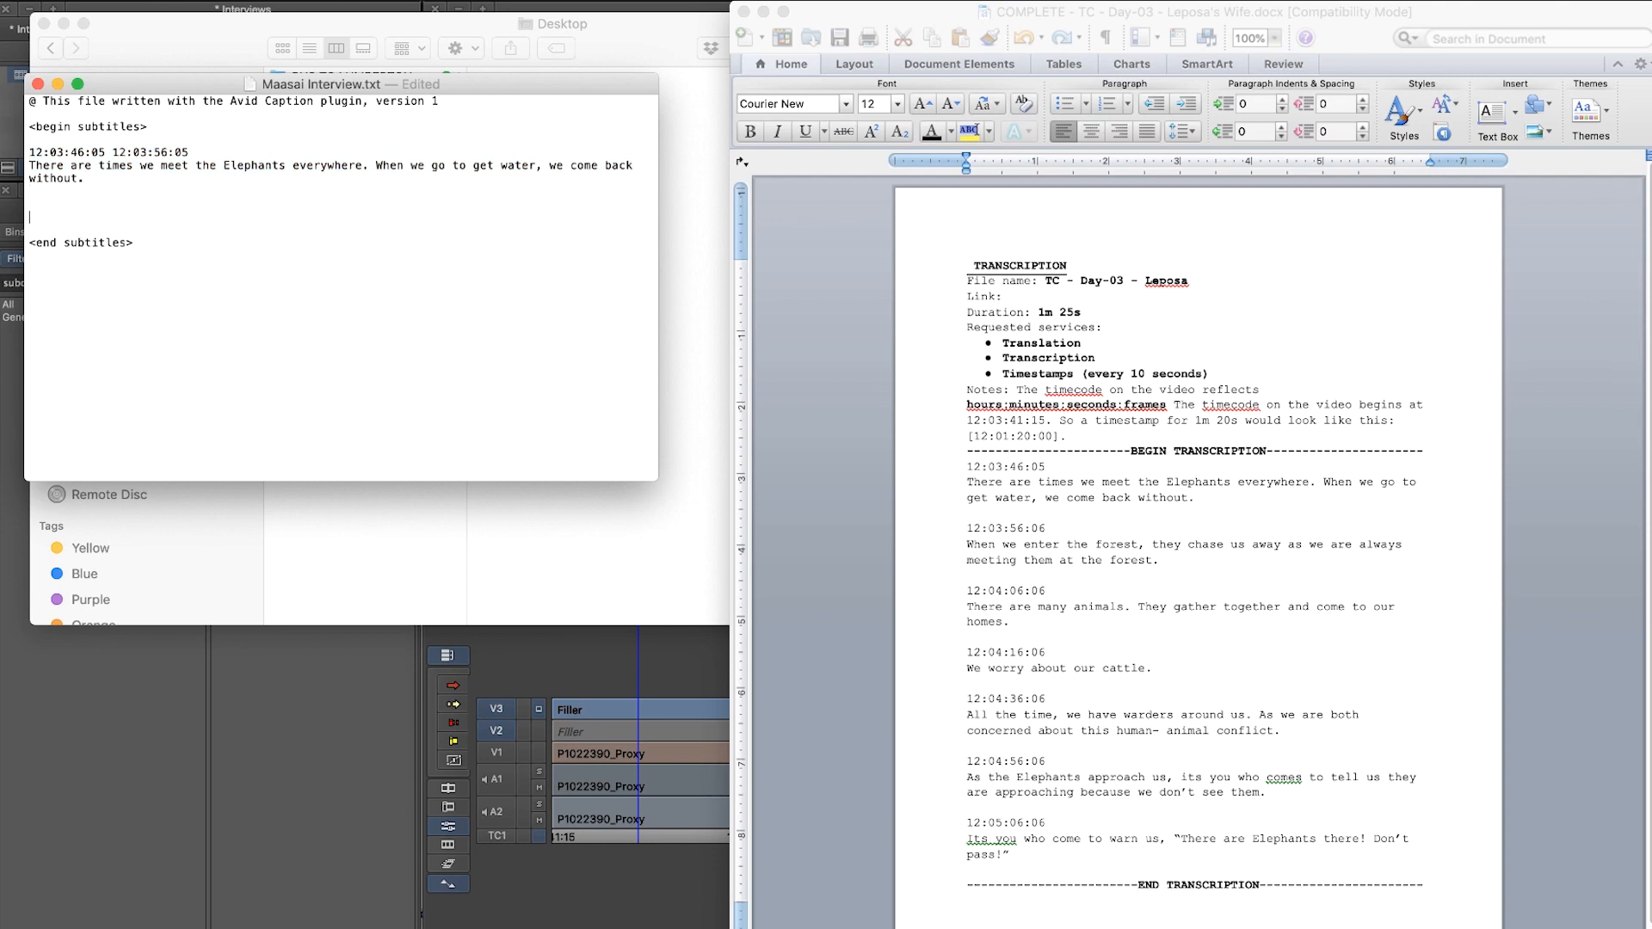
{"action": "left_click_drag", "start_coordinate": [27, 152], "coordinate": [98, 176]}
{"action": "key", "text": "super+c"}
{"action": "left_click", "coordinate": [59, 212]}
{"action": "key", "text": "super+v"}
Step: Set the second caption's timecode range to 12:03:56:06 12:04:06:05
{"action": "key", "text": "BackSpace"}
{"action": "type", "text": "5"}
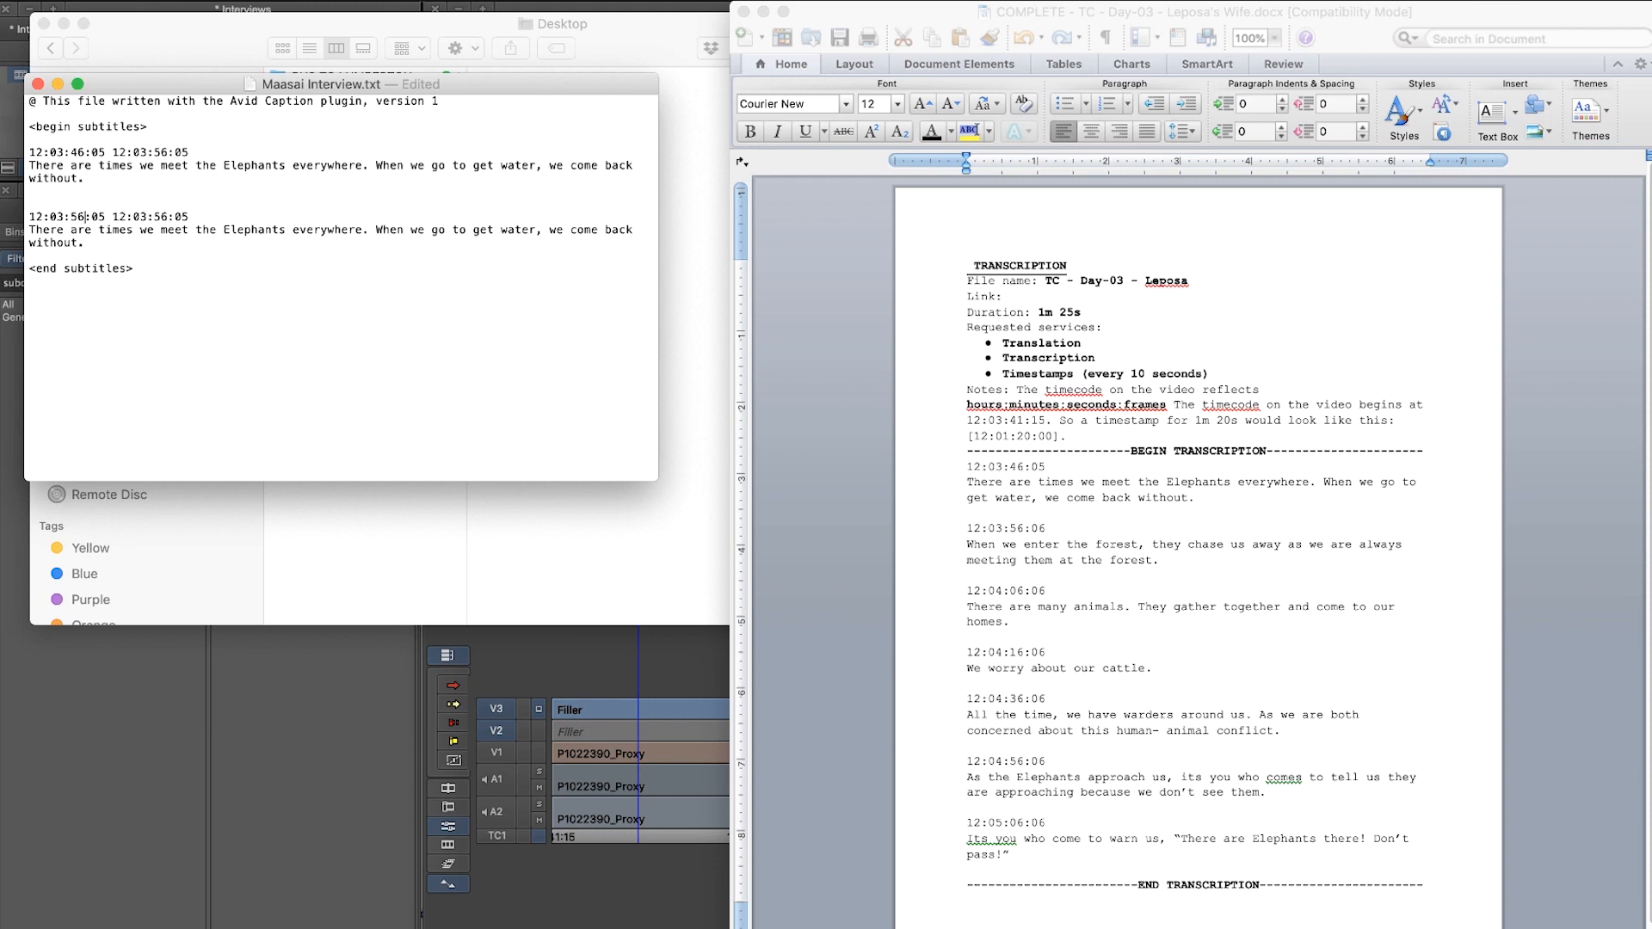
{"action": "key", "text": "Delete"}
{"action": "type", "text": "6"}
{"action": "left_click_drag", "start_coordinate": [139, 216], "coordinate": [29, 228]}
{"action": "type", "text": "4:0"}
{"action": "left_click", "coordinate": [189, 217]}
{"action": "key", "text": "BackSpace"}
Step: Copy the second translated passage, "When we enter the forest, they chase us away...", from Word into the second caption
{"action": "left_click_drag", "start_coordinate": [1159, 561], "coordinate": [967, 546]}
{"action": "key", "text": "super+c"}
{"action": "left_click", "coordinate": [103, 228]}
{"action": "key", "text": "super+v"}
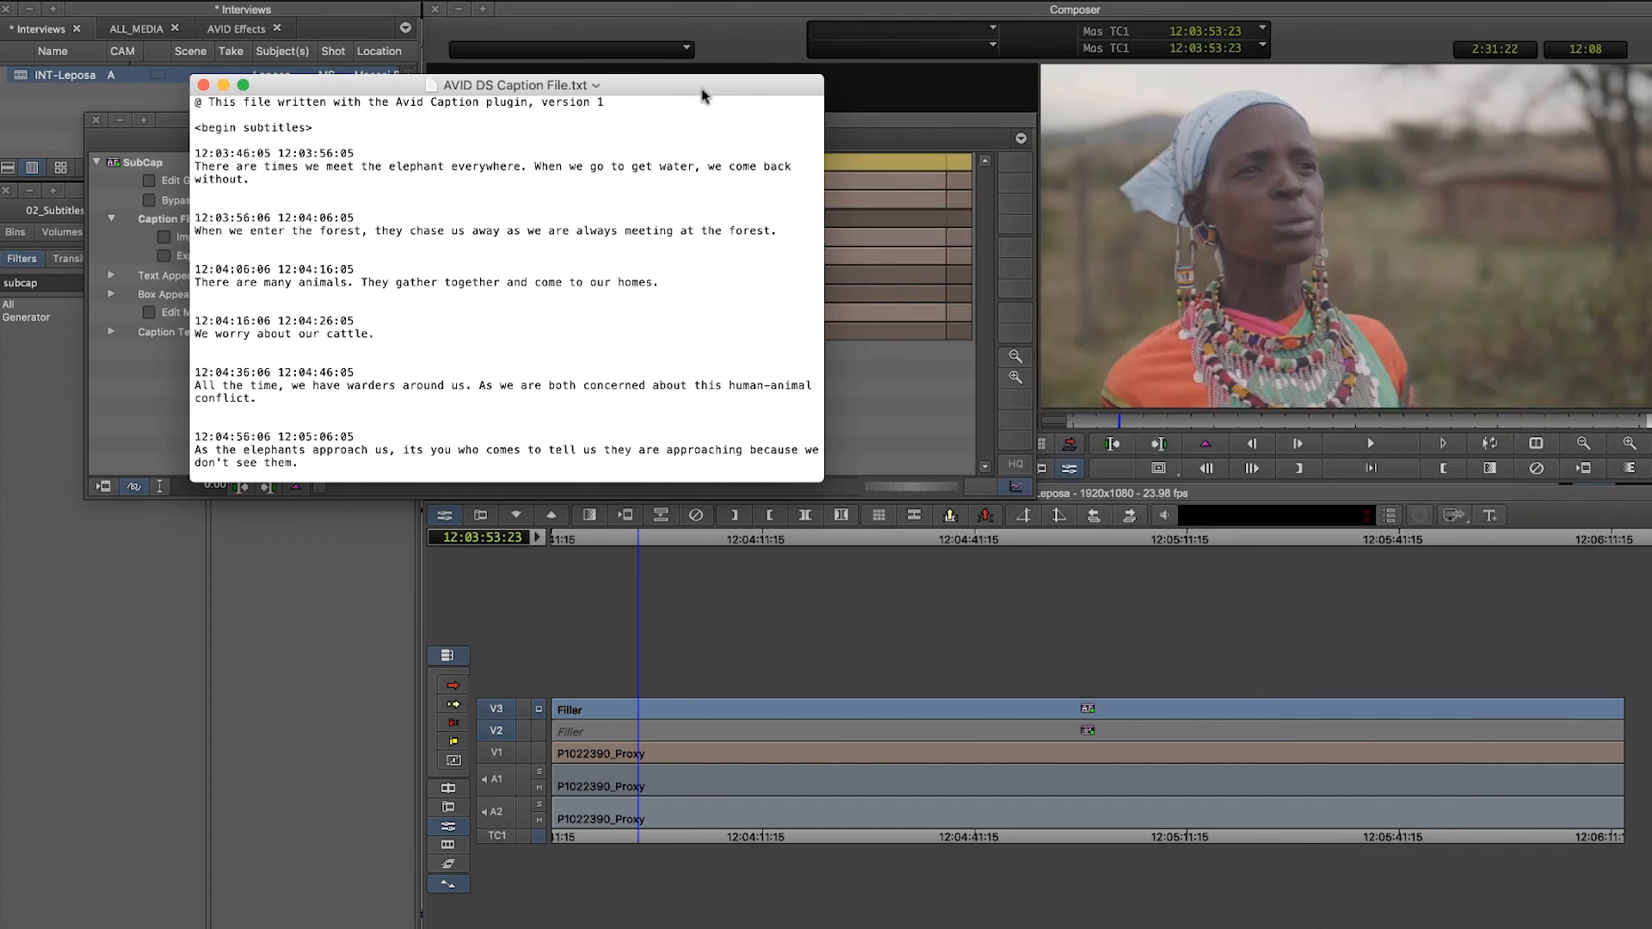
Step: Examine the completed AVID DS Caption File.txt for its header line, begin and end tags, timecode ranges, caption text and blank-line spacing
{"action": "scroll", "coordinate": [625, 305], "scroll_direction": "down", "scroll_amount": 3}
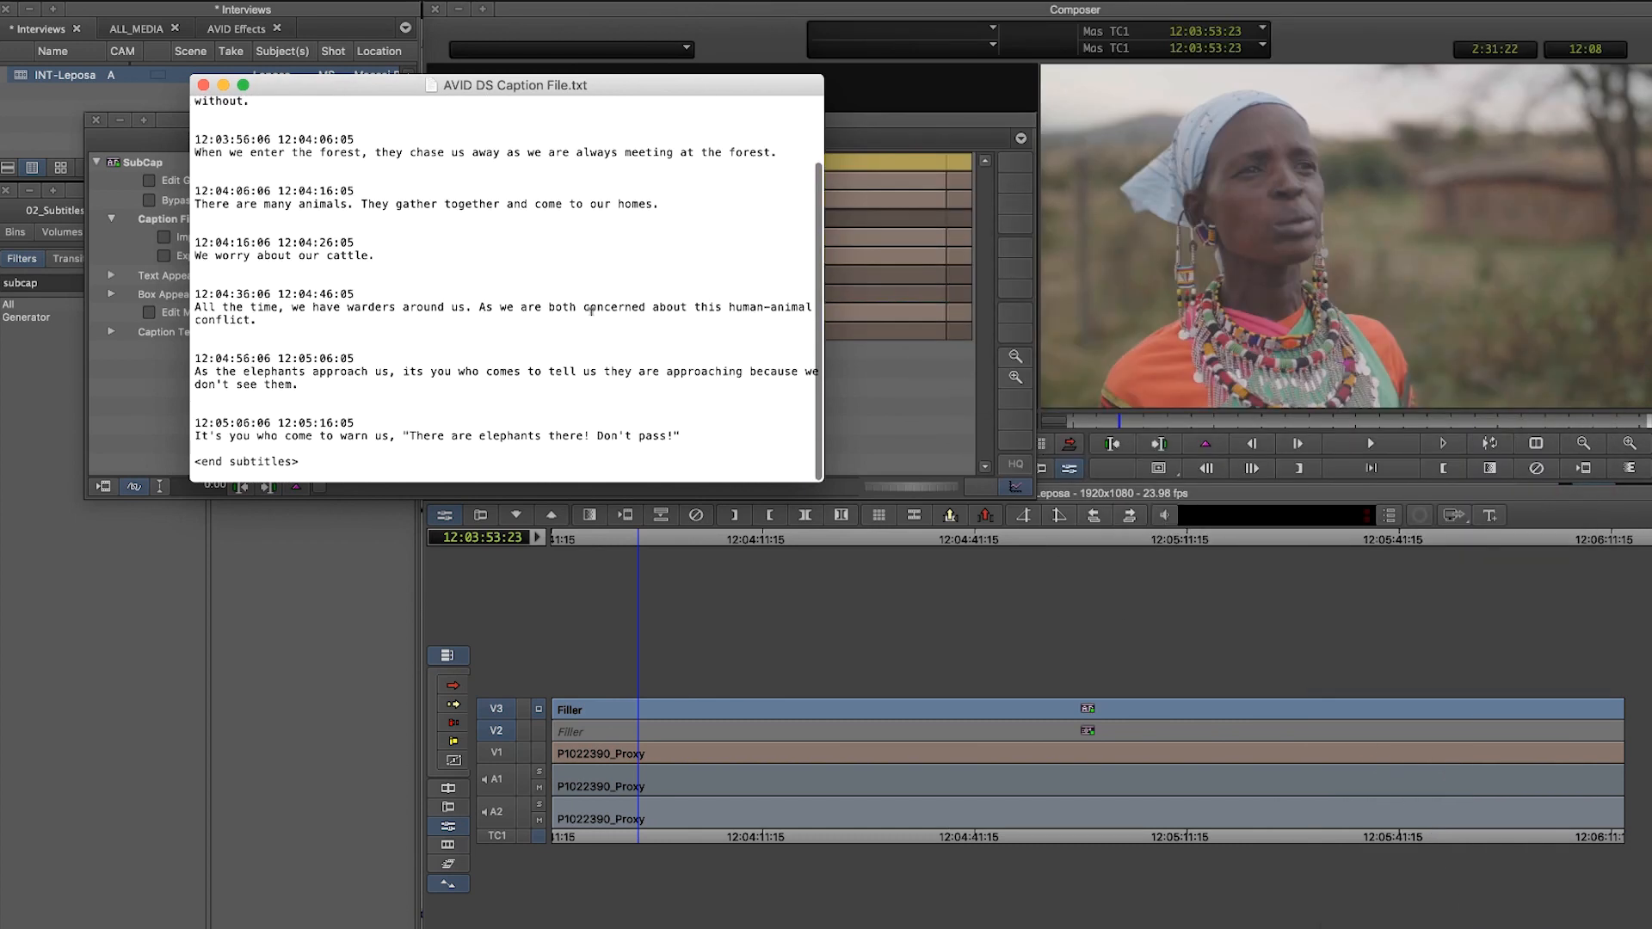
{"action": "scroll", "coordinate": [591, 309], "scroll_direction": "up", "scroll_amount": 3}
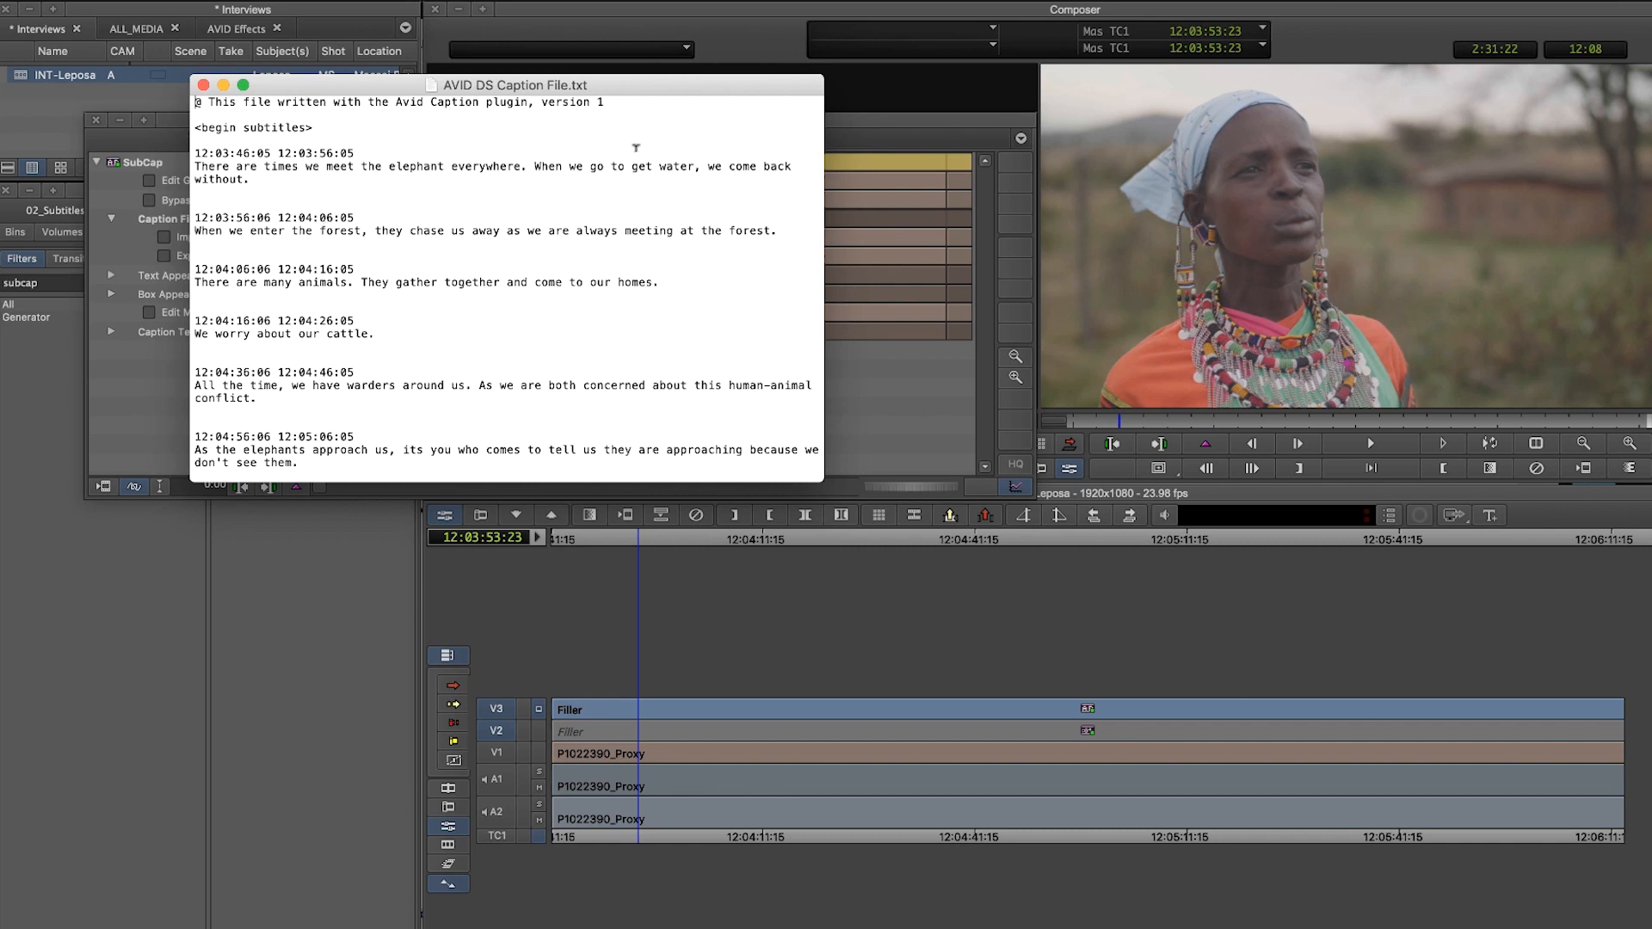
{"action": "left_click_drag", "start_coordinate": [620, 100], "coordinate": [179, 89]}
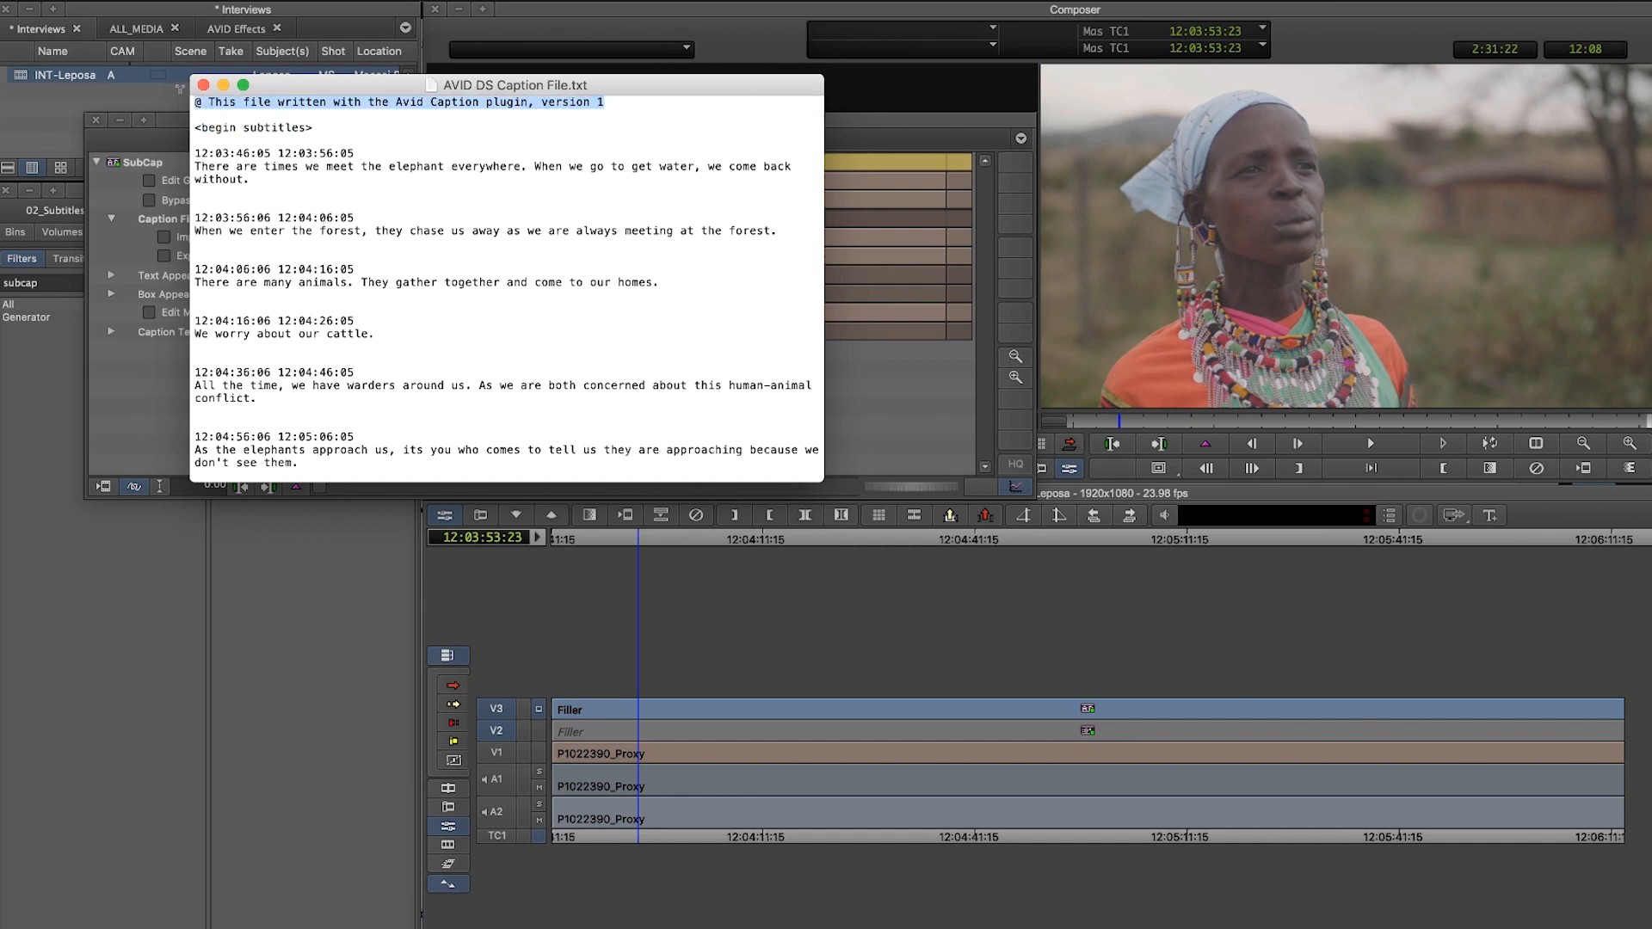
{"action": "left_click", "coordinate": [240, 190]}
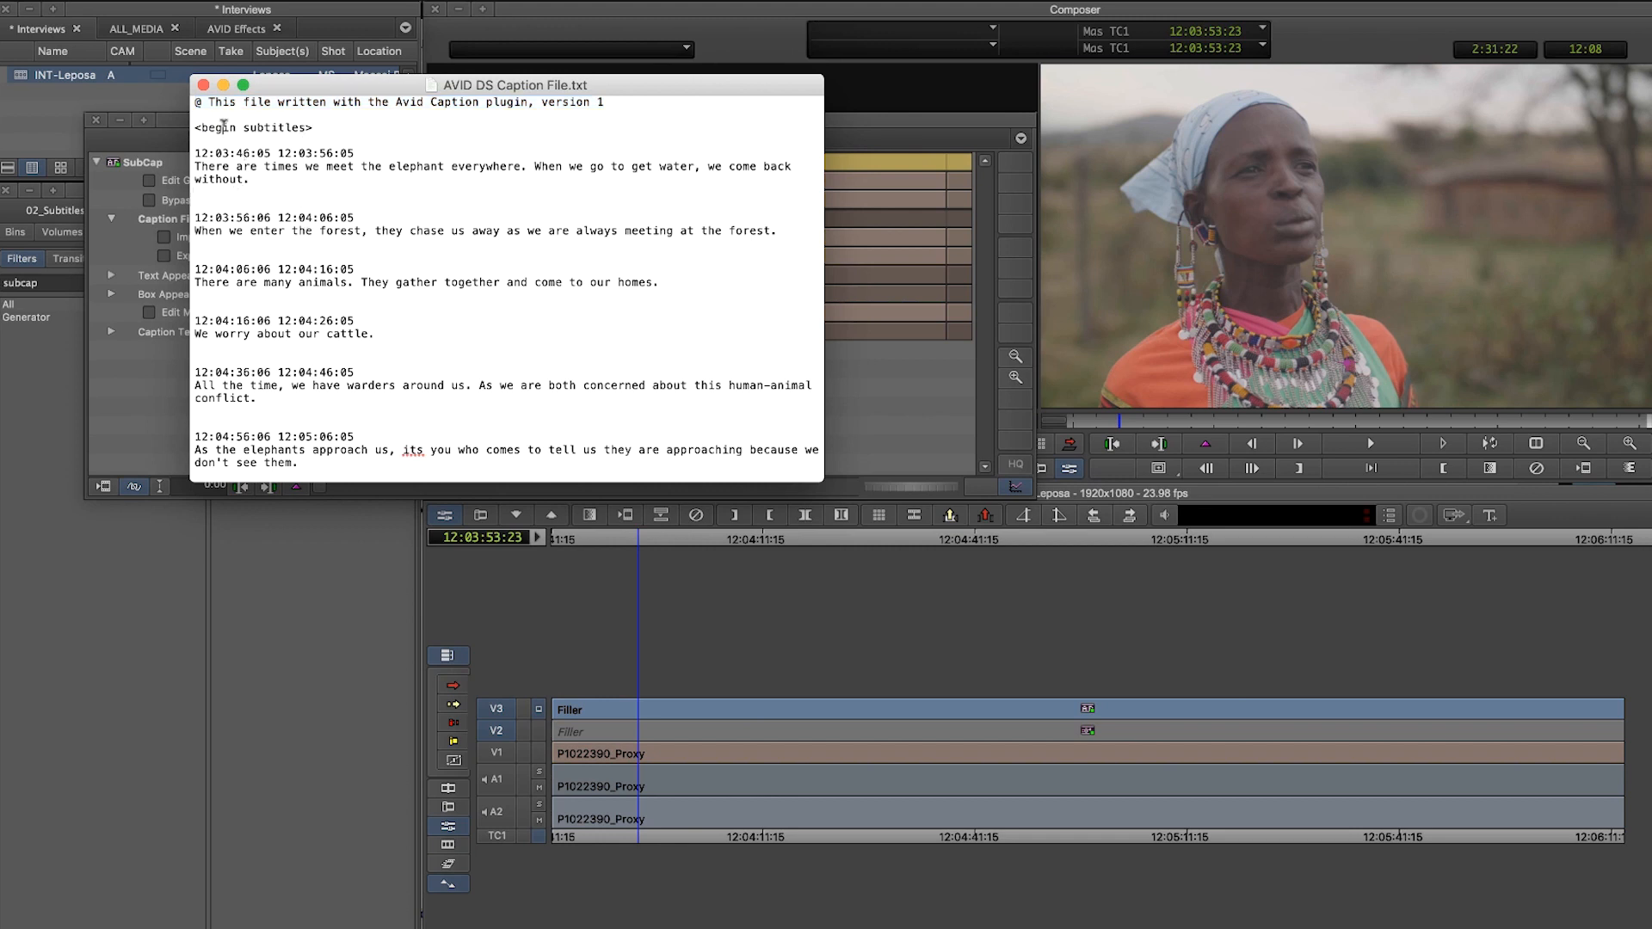
{"action": "scroll", "coordinate": [279, 160], "scroll_direction": "down", "scroll_amount": 5}
{"action": "scroll", "coordinate": [225, 262], "scroll_direction": "up", "scroll_amount": 5}
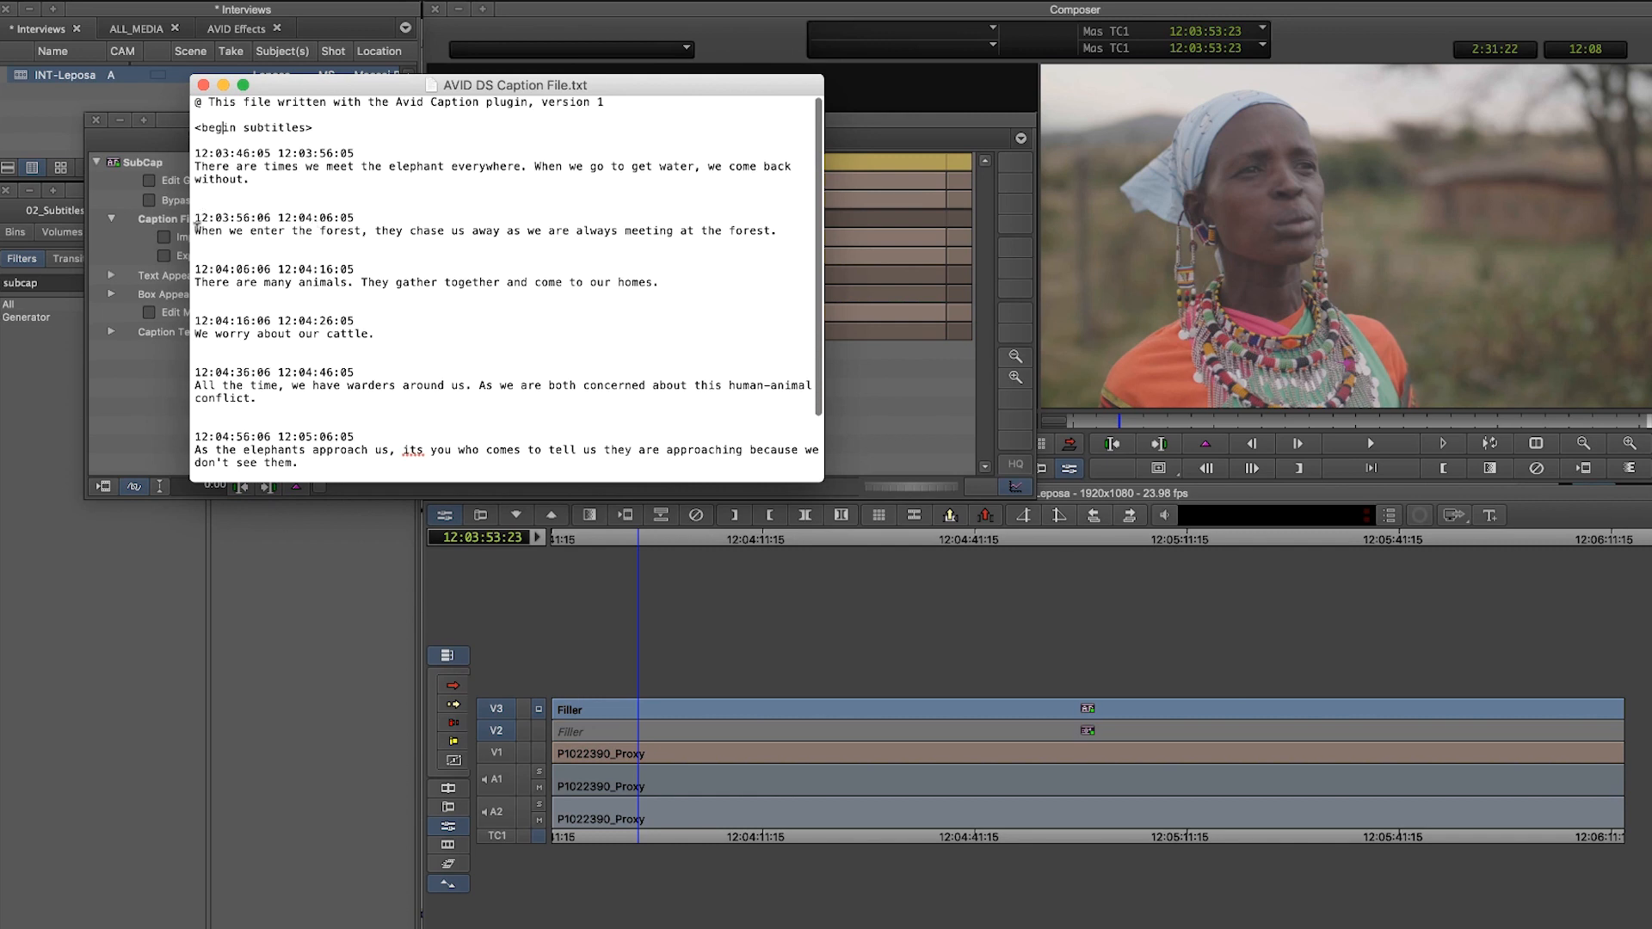
{"action": "left_click_drag", "start_coordinate": [197, 228], "coordinate": [656, 229]}
{"action": "triple_click", "coordinate": [655, 230]}
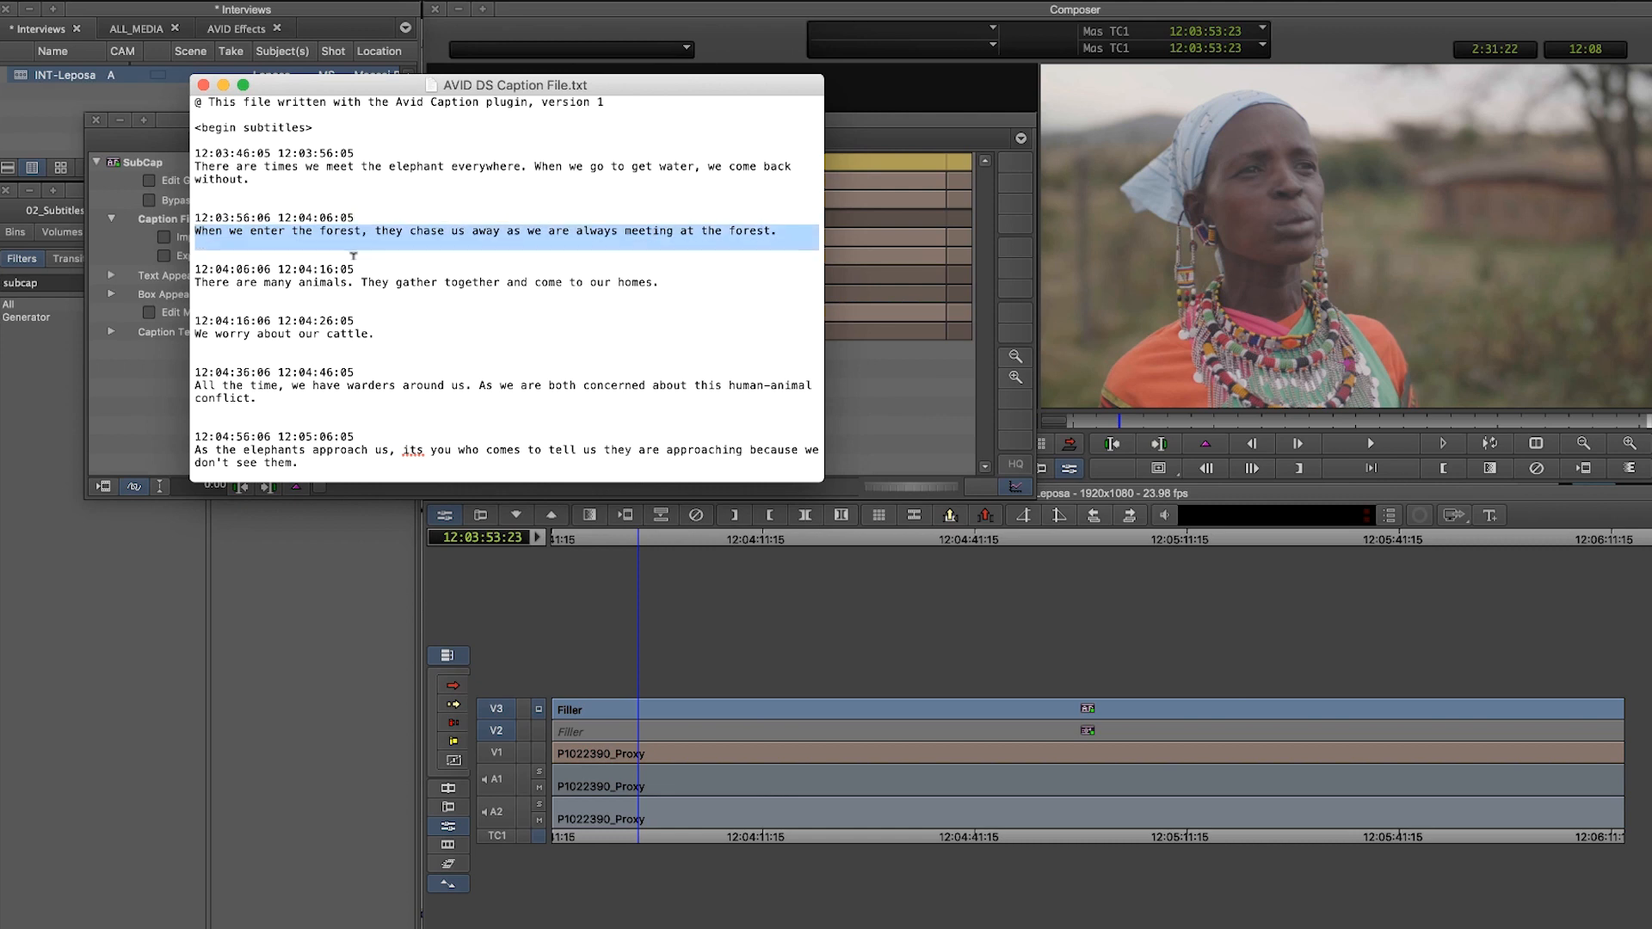
{"action": "left_click", "coordinate": [302, 248]}
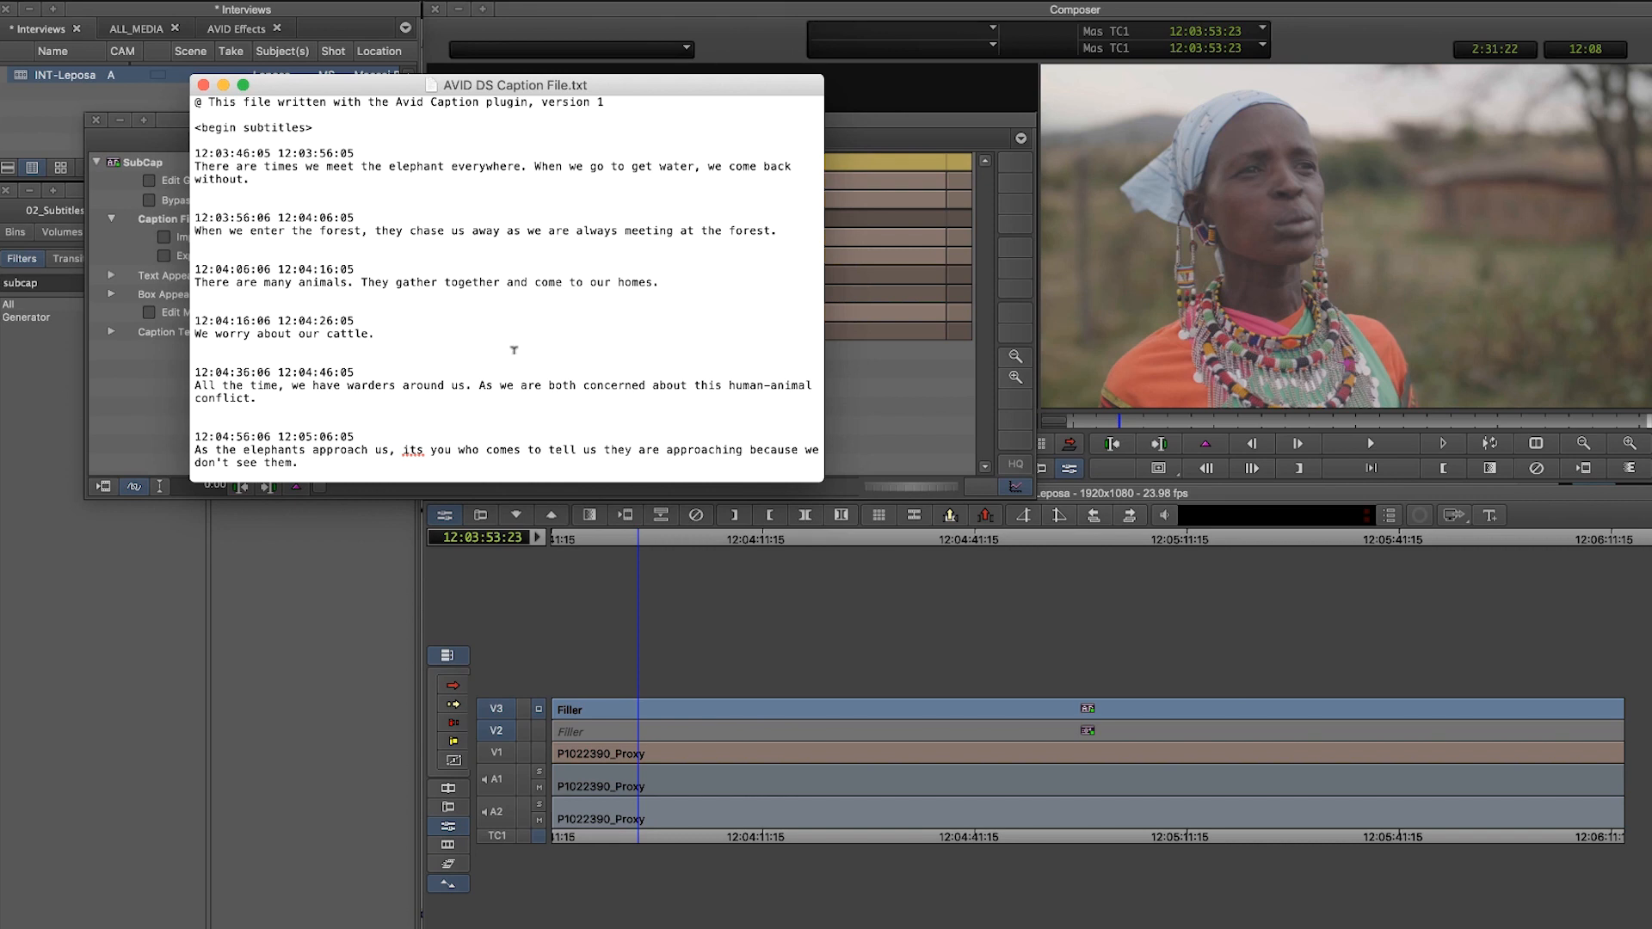
Step: Switch back to Avid and start importing caption data in the SubCap effect, looking in the Desktop folder
{"action": "key", "text": "super+Tab"}
{"action": "key", "text": "super+Tab"}
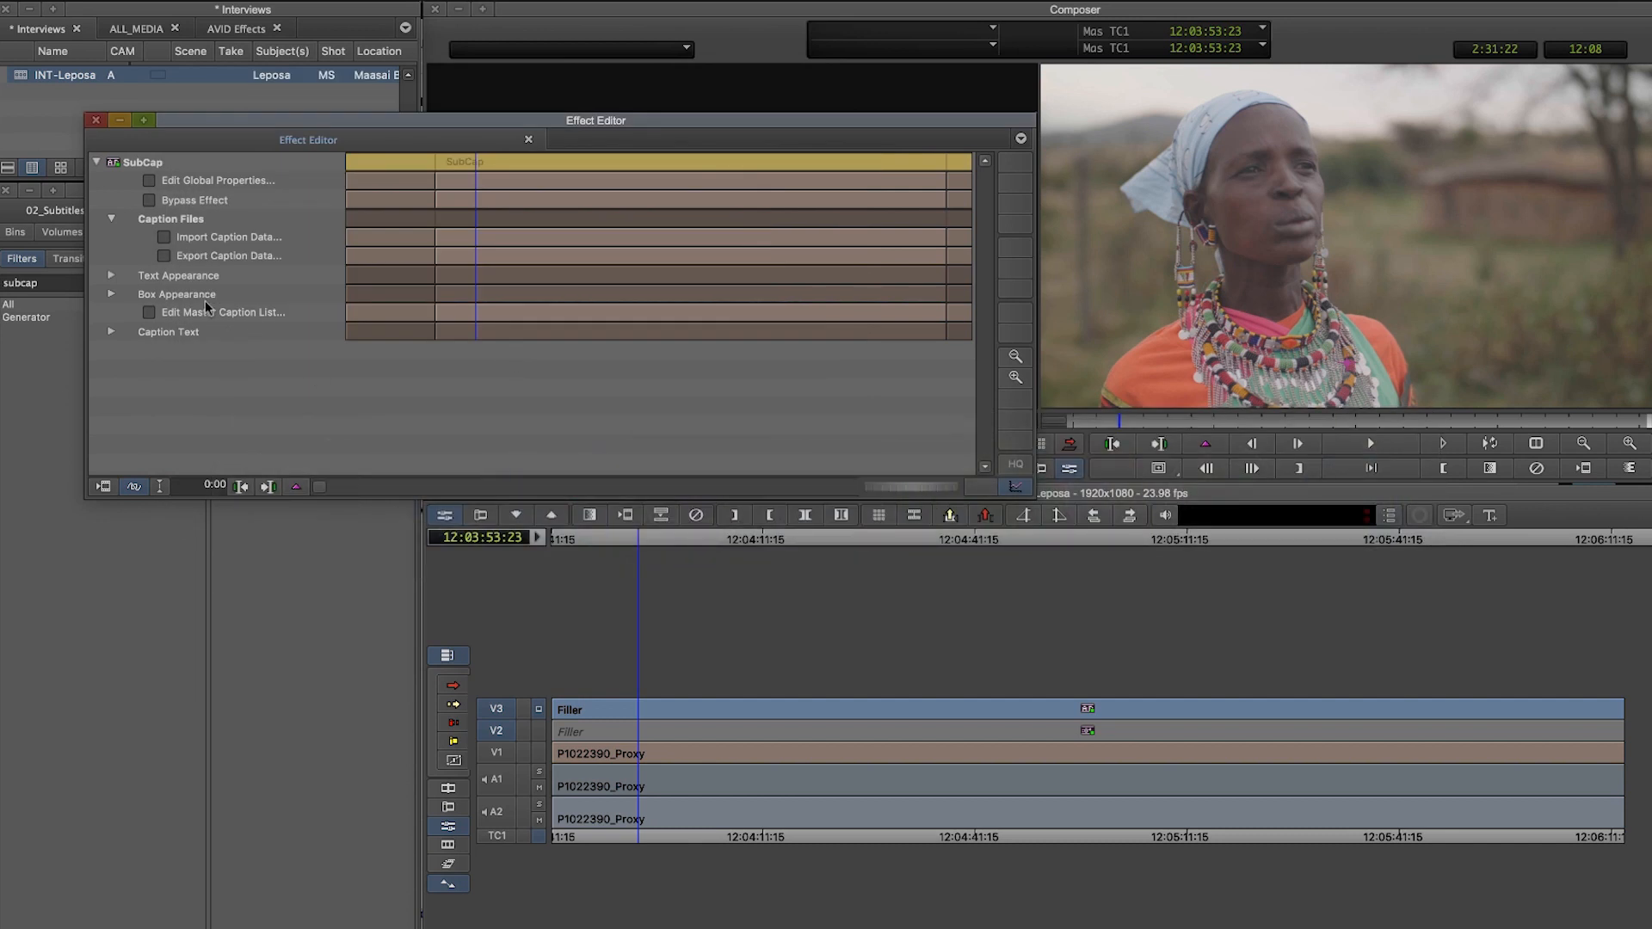
{"action": "left_click", "coordinate": [164, 238]}
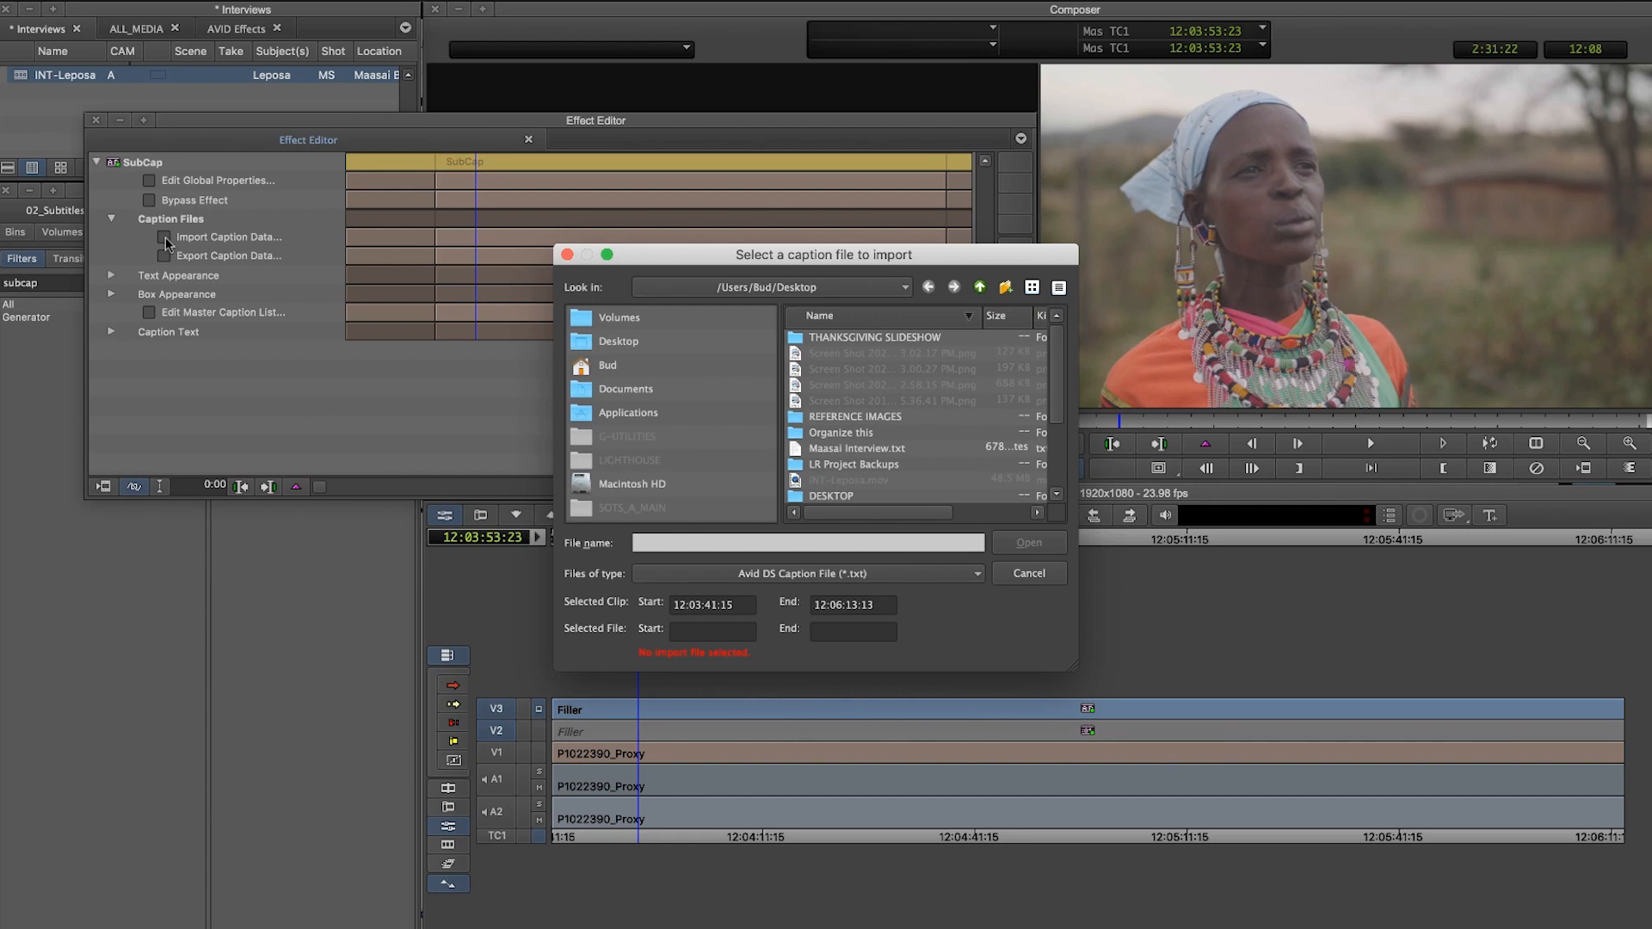
{"action": "left_click", "coordinate": [623, 342]}
{"action": "scroll", "coordinate": [838, 442], "scroll_direction": "down", "scroll_amount": 2}
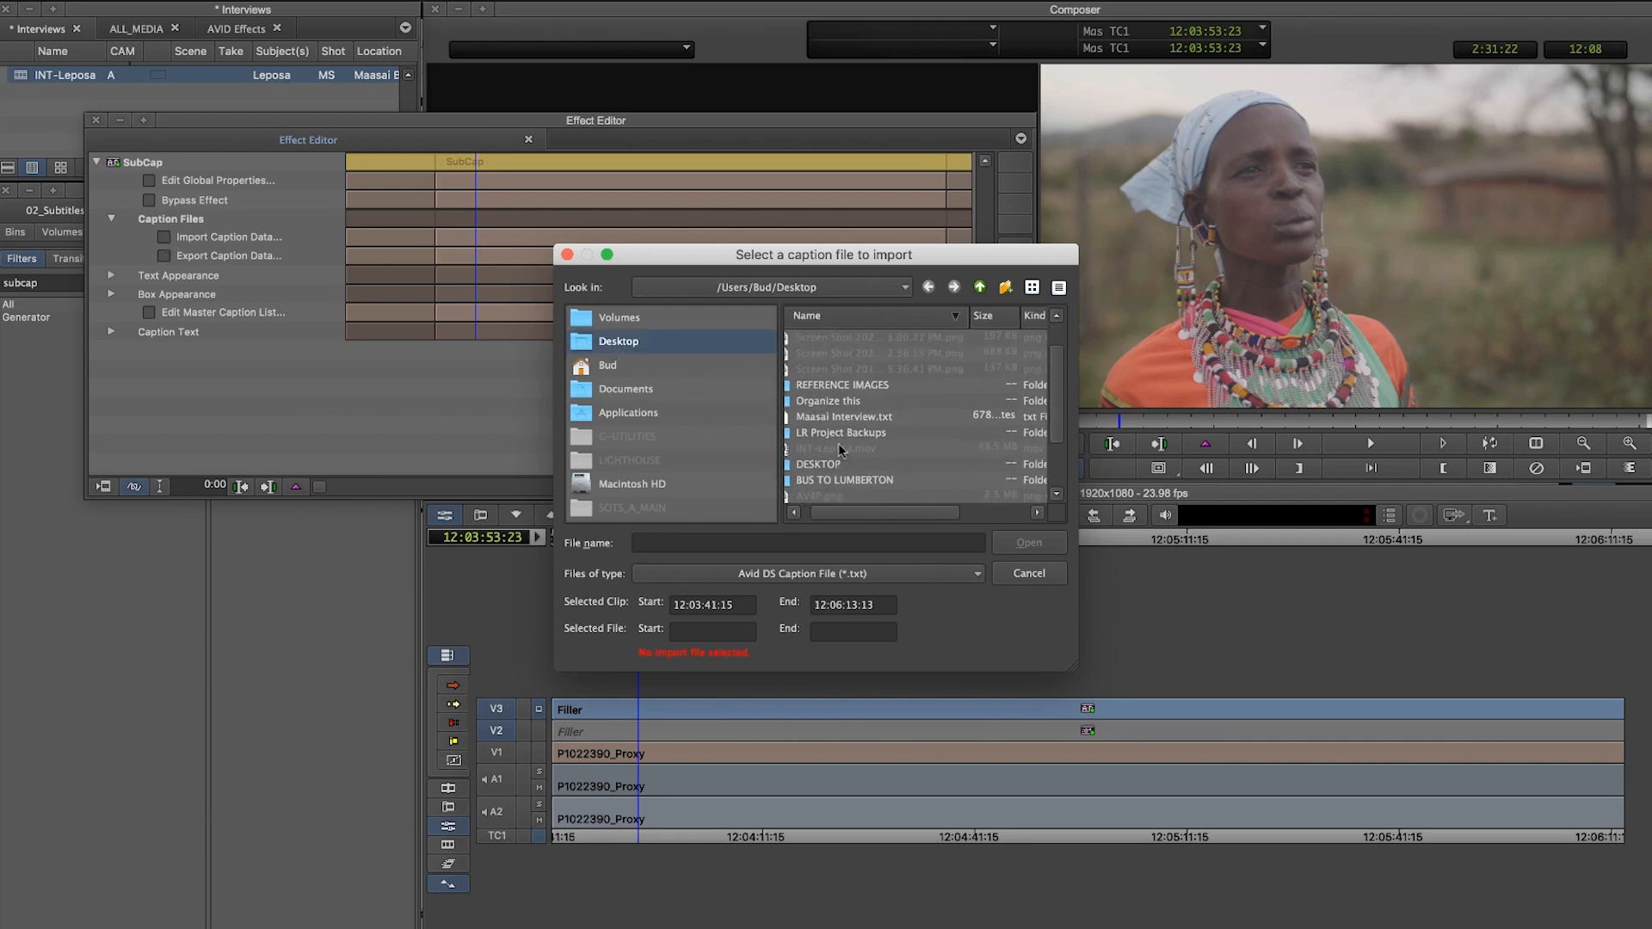
Step: Browse from the DESKTOP folder to posts/SubtitlingAVID and select AVID DS Caption File.txt as the caption file
{"action": "double_click", "coordinate": [829, 464]}
{"action": "scroll", "coordinate": [817, 456], "scroll_direction": "down", "scroll_amount": 5}
{"action": "double_click", "coordinate": [811, 464]}
{"action": "double_click", "coordinate": [798, 371]}
{"action": "double_click", "coordinate": [800, 401]}
{"action": "double_click", "coordinate": [800, 354]}
{"action": "double_click", "coordinate": [801, 354]}
{"action": "scroll", "coordinate": [802, 430], "scroll_direction": "down", "scroll_amount": 3}
{"action": "left_click", "coordinate": [813, 481]}
Step: Keep the file type as Avid DS Caption File (*.txt) and import the selected caption file
{"action": "left_click", "coordinate": [745, 574]}
{"action": "left_click", "coordinate": [667, 577]}
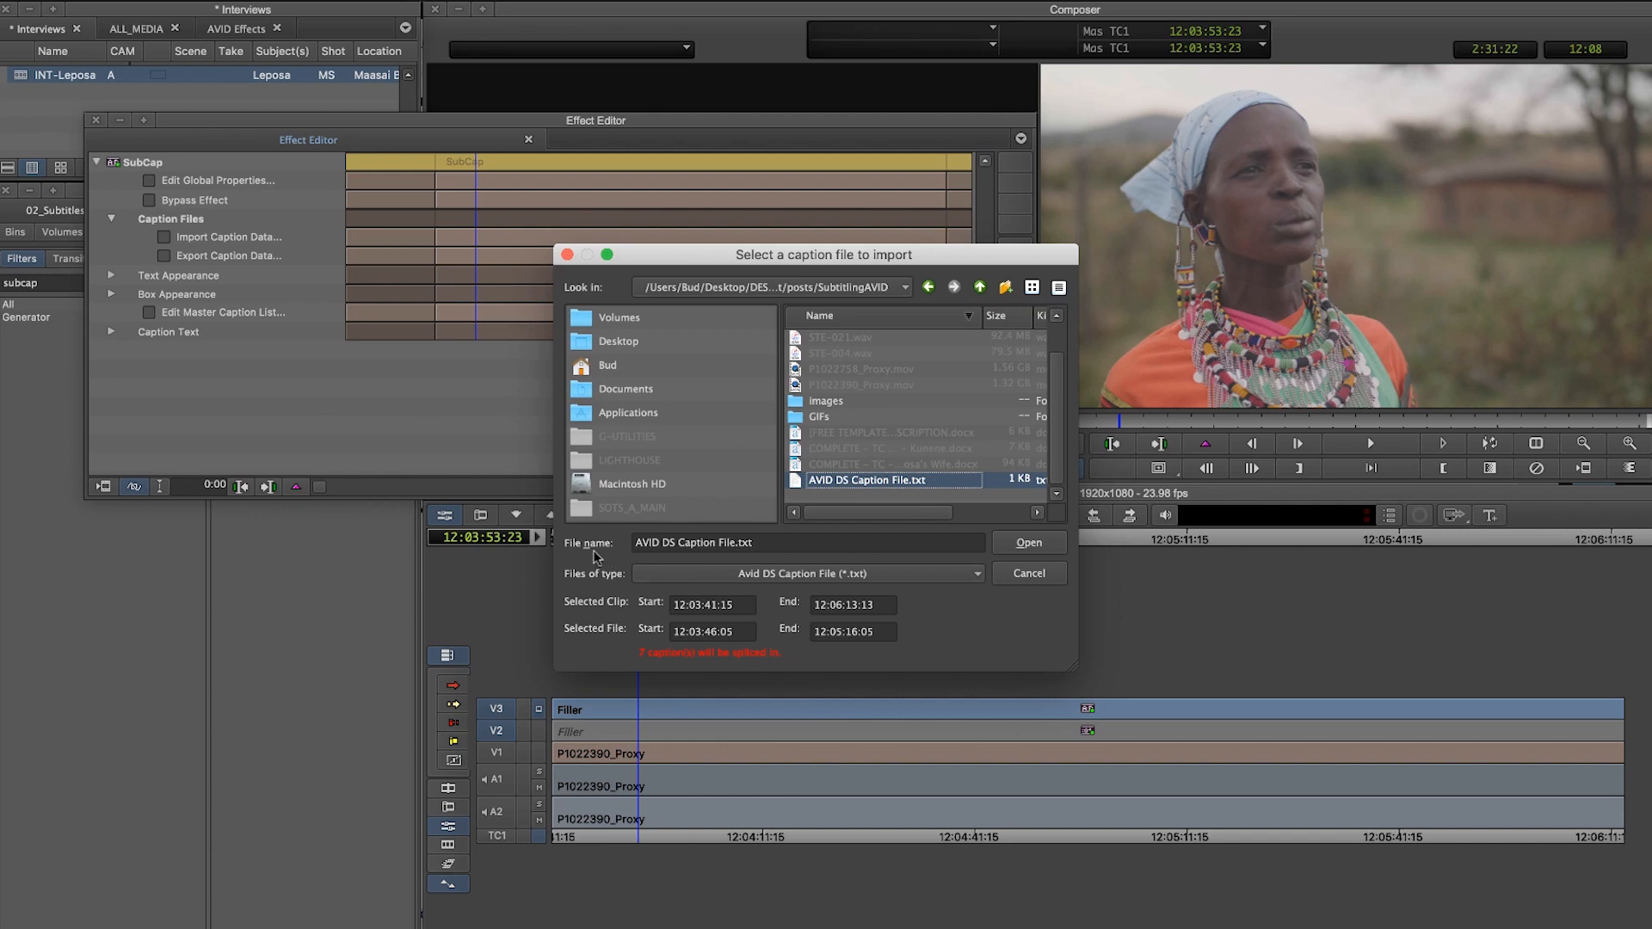
{"action": "left_click", "coordinate": [740, 574]}
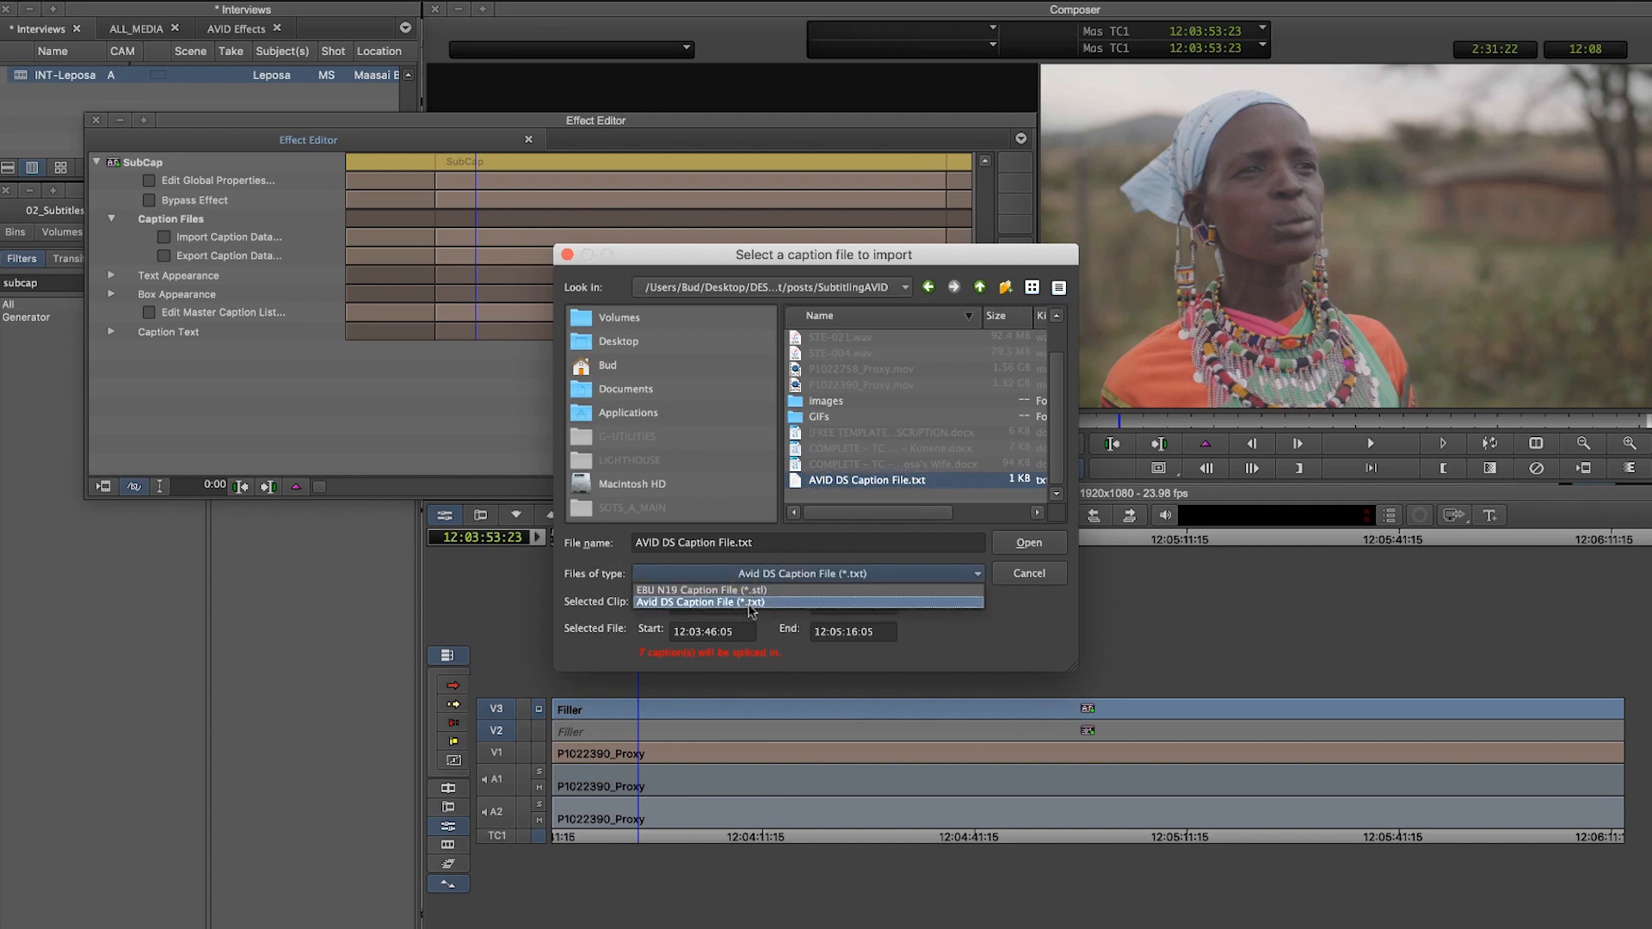
{"action": "left_click", "coordinate": [752, 606]}
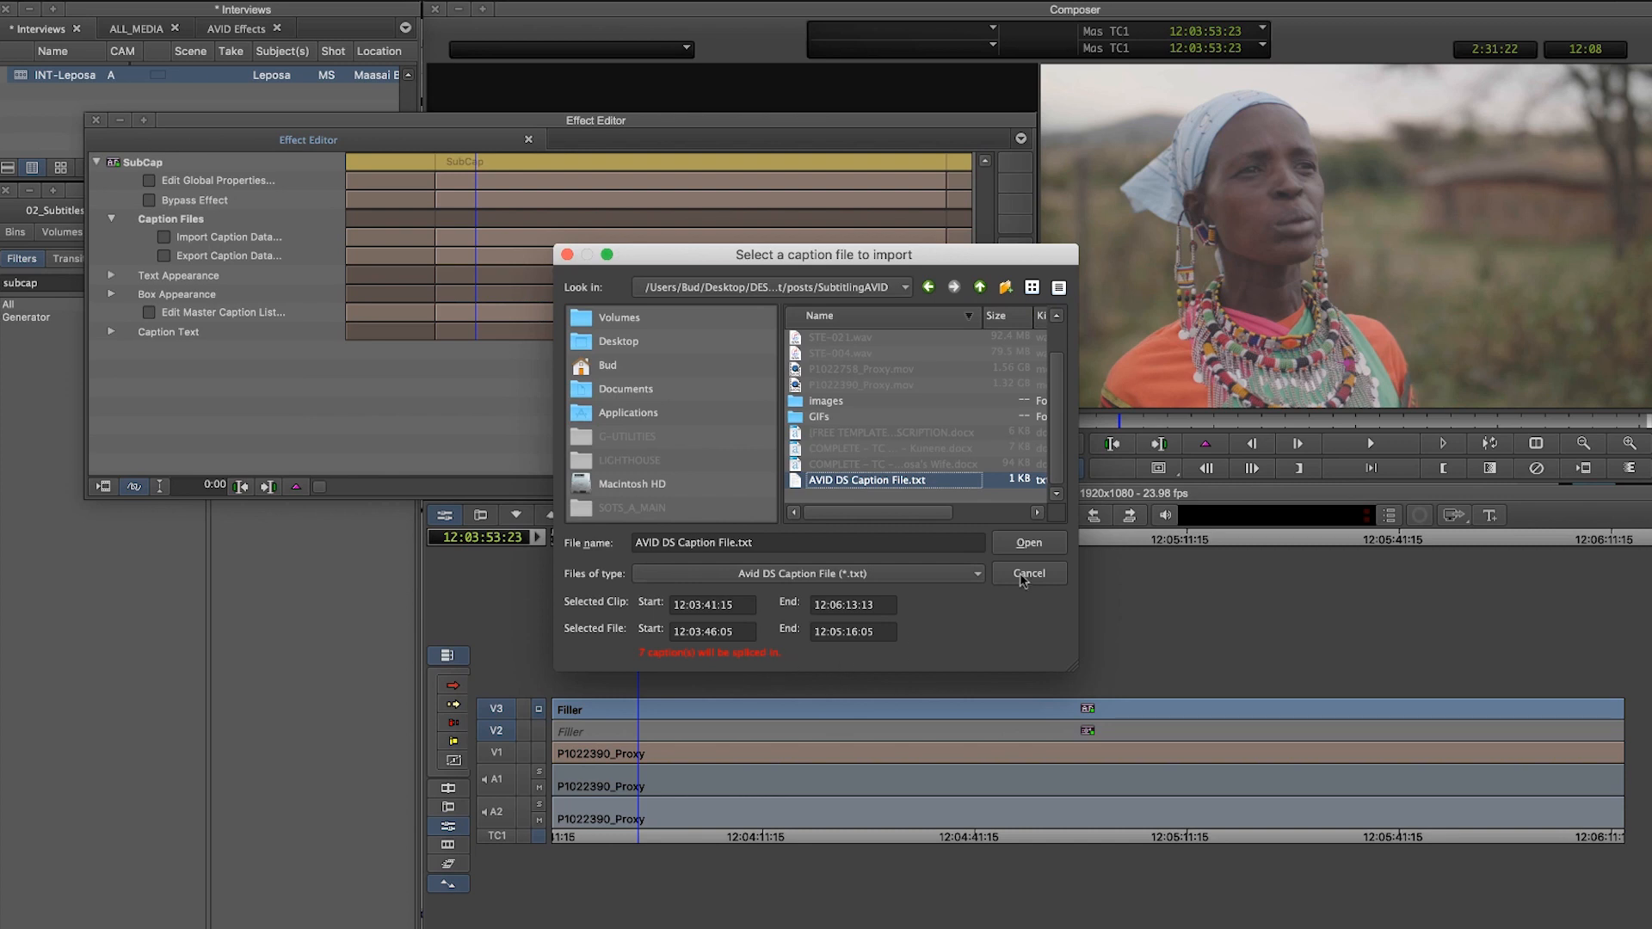
{"action": "left_click", "coordinate": [1044, 545]}
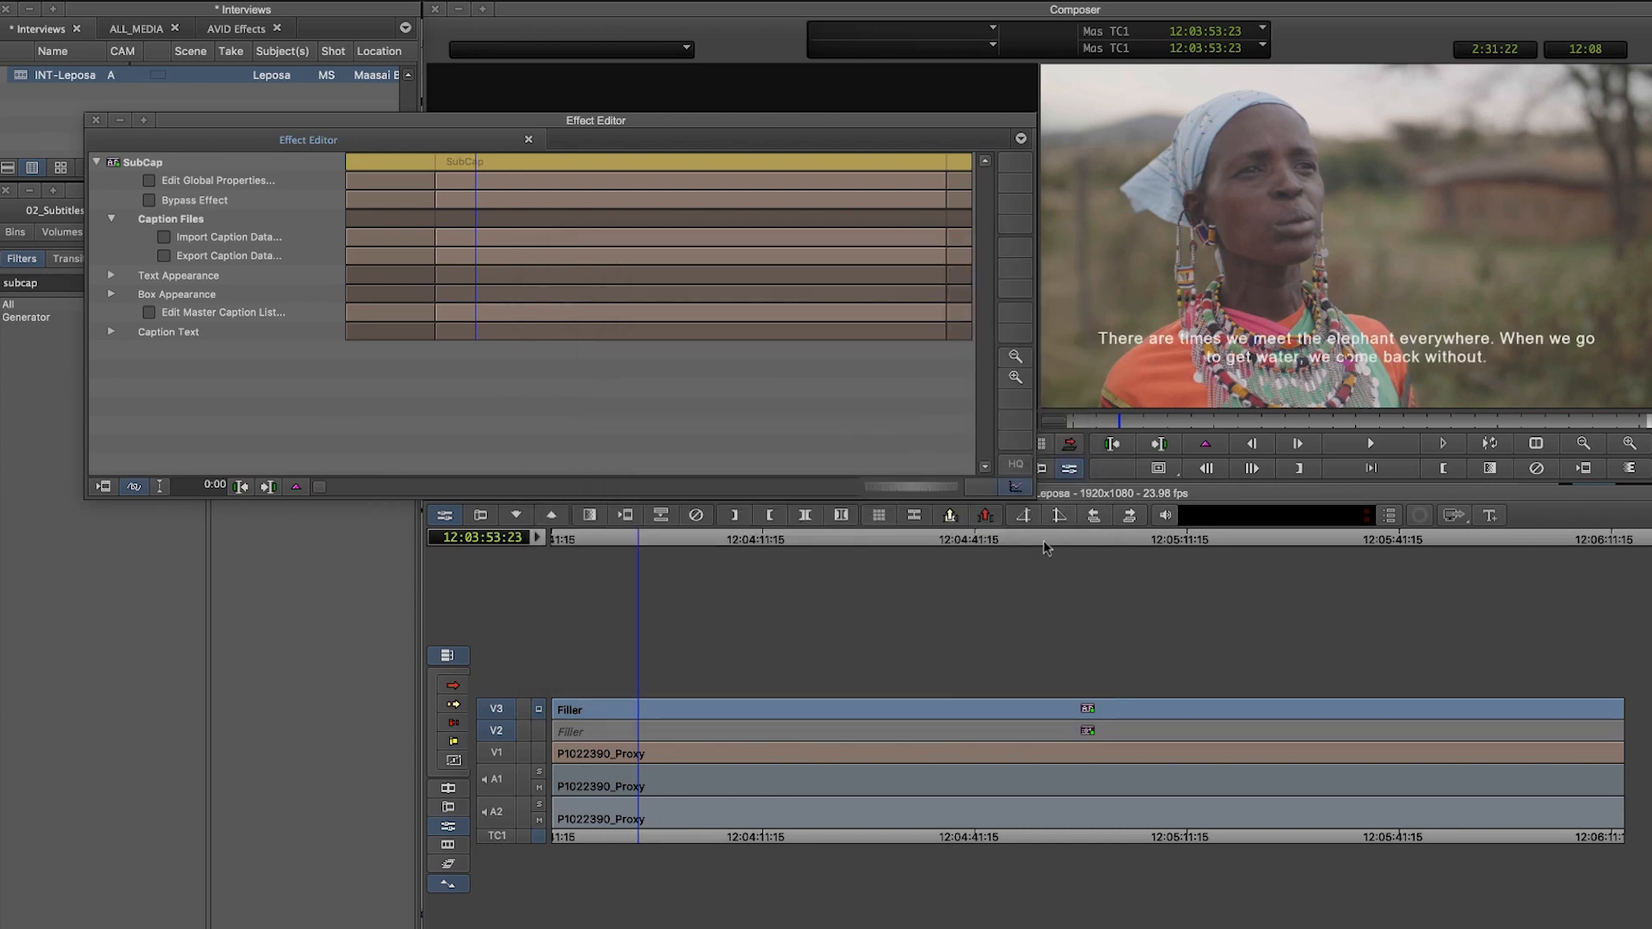
Step: Play the sequence from the start of the first caption on V3 to check its subtitle against the interview
{"action": "left_click", "coordinate": [592, 537]}
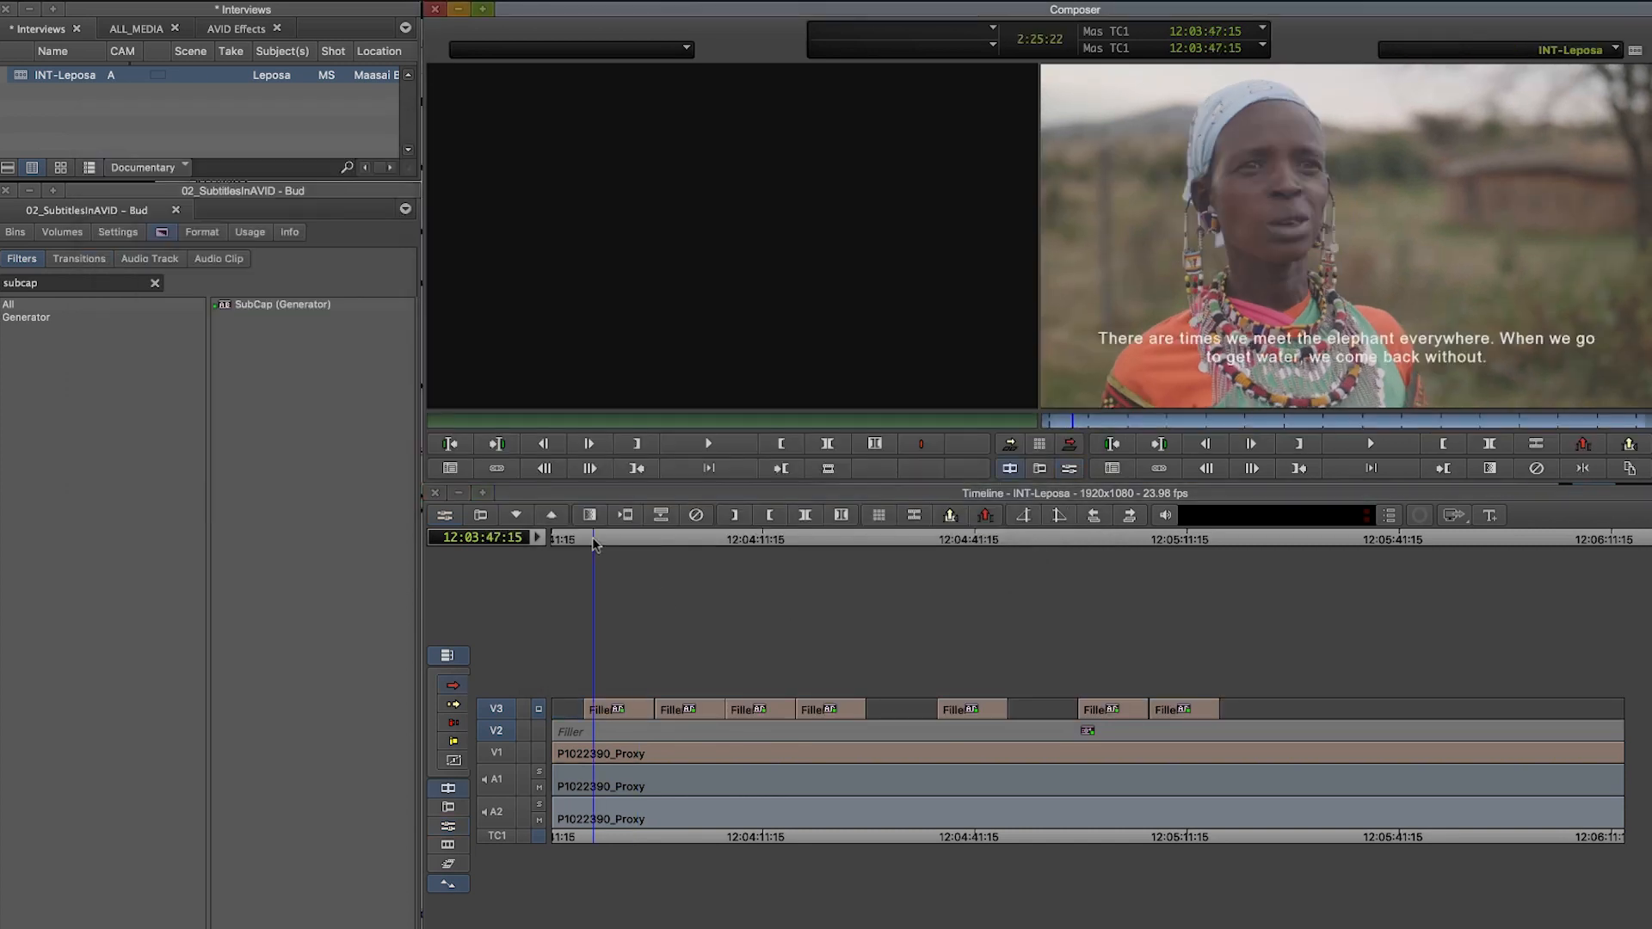
{"action": "key", "text": "space"}
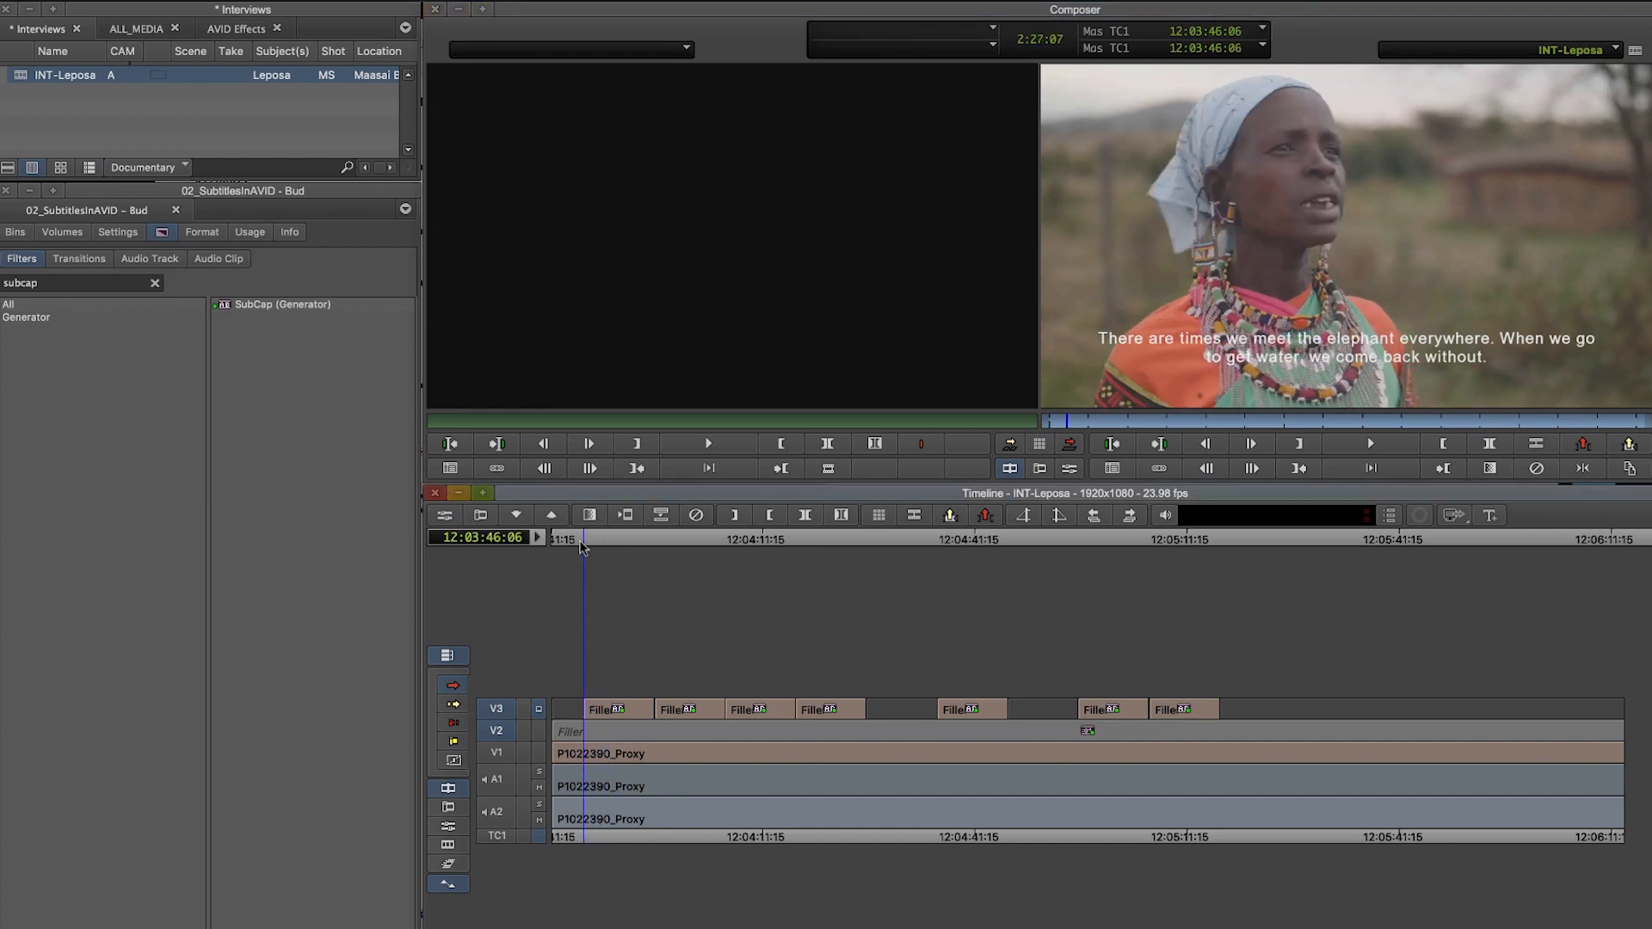
{"action": "left_click", "coordinate": [583, 540]}
{"action": "key", "text": "space"}
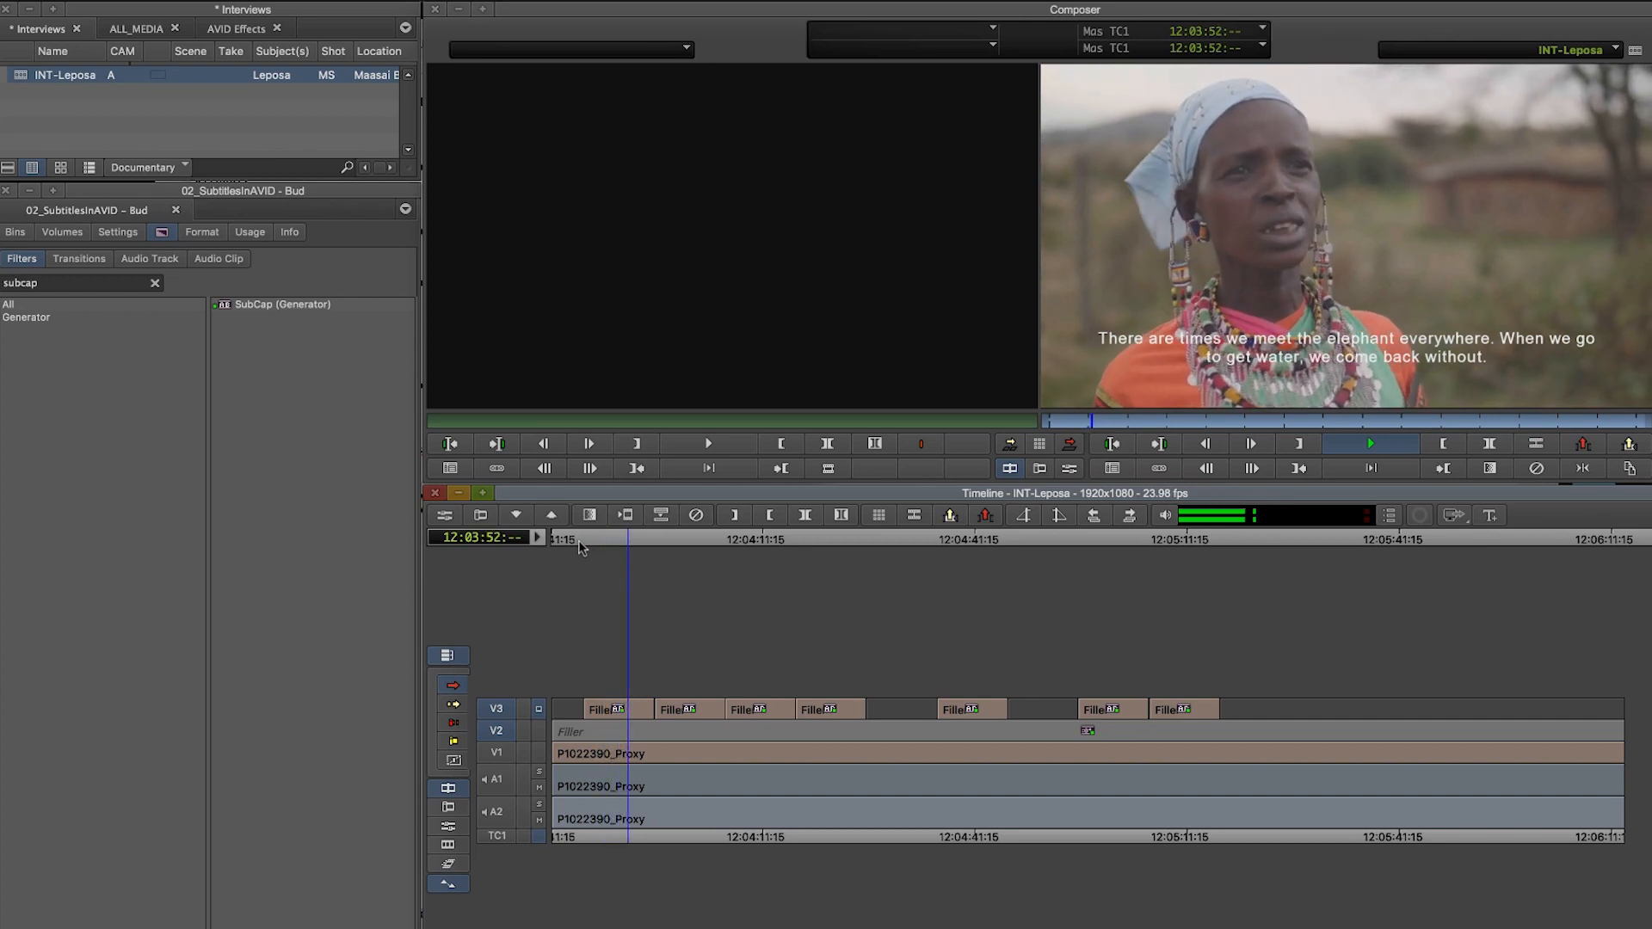
{"action": "key", "text": "space"}
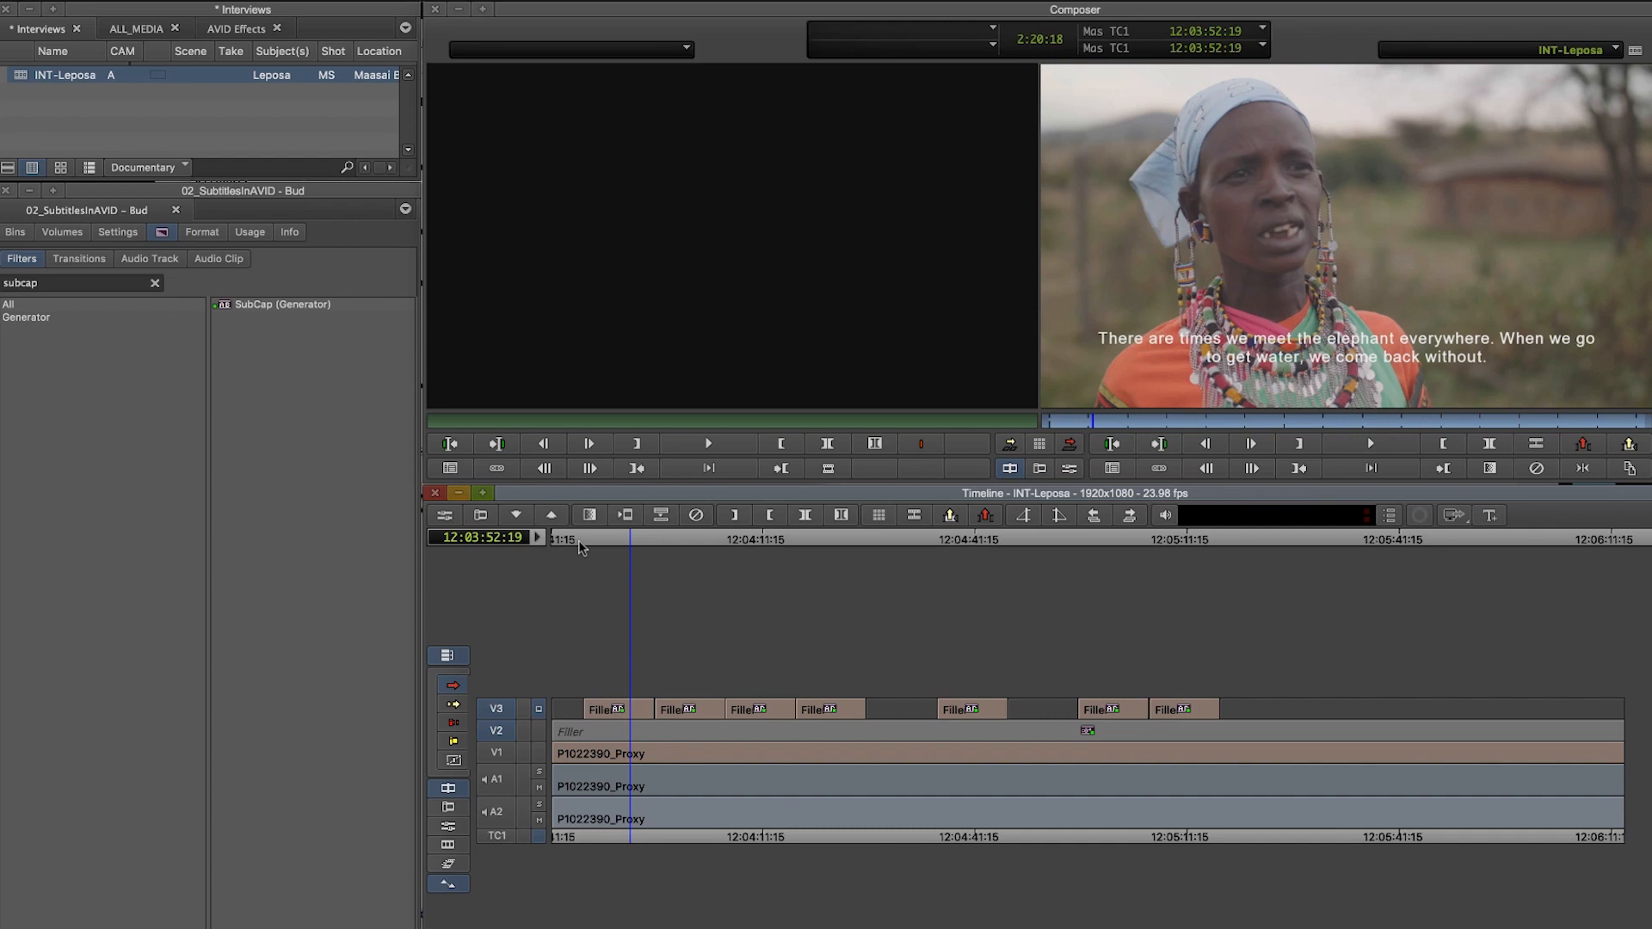